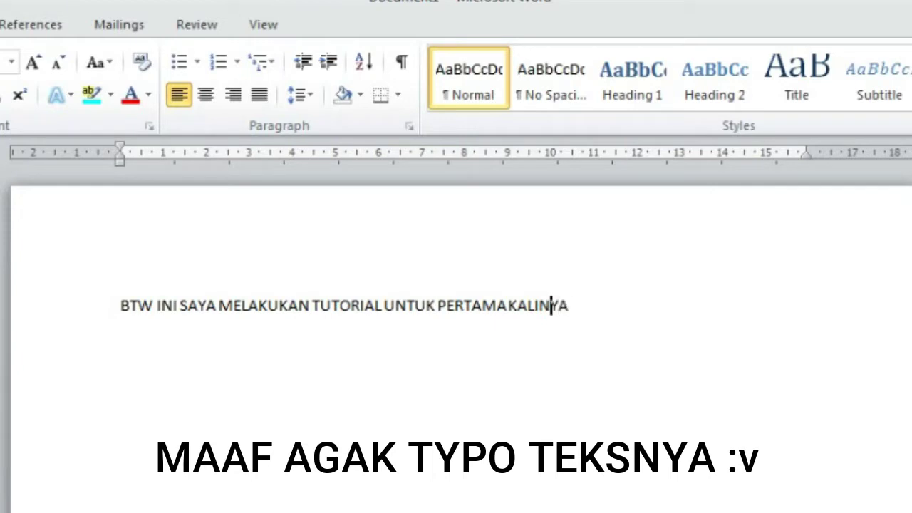
# Delete the sentence "BTW INI SAYA MELAKUKAN TUTORIAL UNTUK PERTAMAKALINYA" from the document.
pyautogui.press('BackSpace')
pyautogui.press('BackSpace')
pyautogui.press('BackSpace')
pyautogui.press('BackSpace')
pyautogui.press('BackSpace')
pyautogui.press('BackSpace')
pyautogui.press('BackSpace')
pyautogui.press('BackSpace')
pyautogui.press('BackSpace')
pyautogui.press('BackSpace')
pyautogui.press('BackSpace')
pyautogui.press('BackSpace')
pyautogui.press('BackSpace')
pyautogui.press('BackSpace')
pyautogui.press('BackSpace')
pyautogui.press('BackSpace')
pyautogui.press('BackSpace')
pyautogui.press('BackSpace')
pyautogui.press('BackSpace')
pyautogui.press('BackSpace')
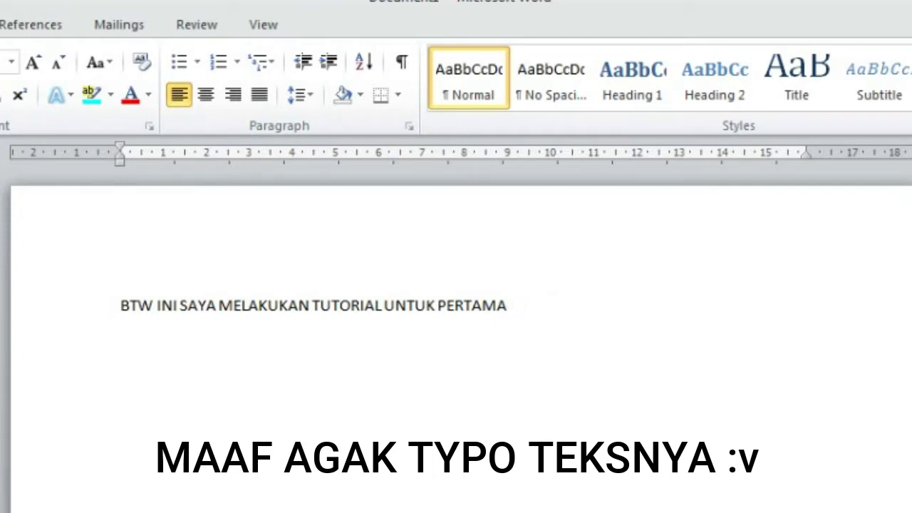
# Write the line "JADINYA KALAU ADA YANG KURANG TINGGAL OMENT AJA" and place the cursor in its word "OMENT".
pyautogui.write('JADINYA KAA')
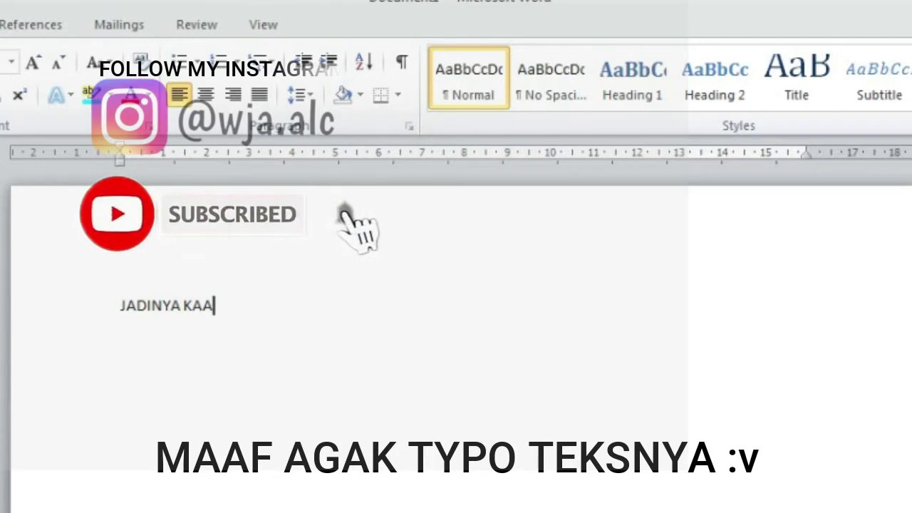
pyautogui.press('BackSpace')
pyautogui.write('LAU ADA YANG ')
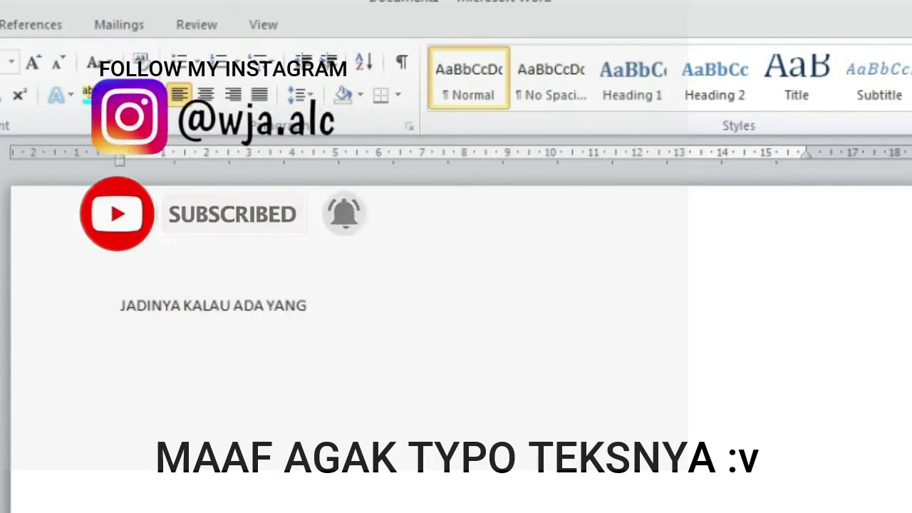
pyautogui.write('KURANG TING')
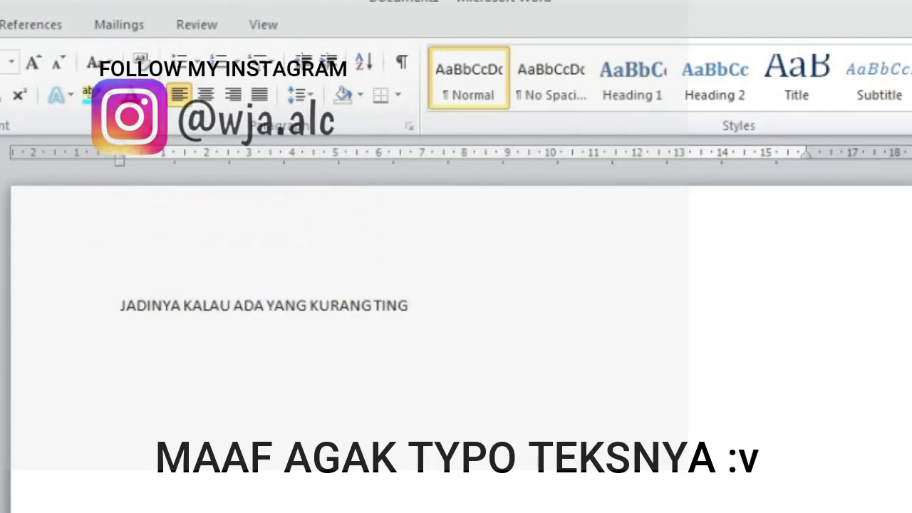
pyautogui.write('GAL OMET')
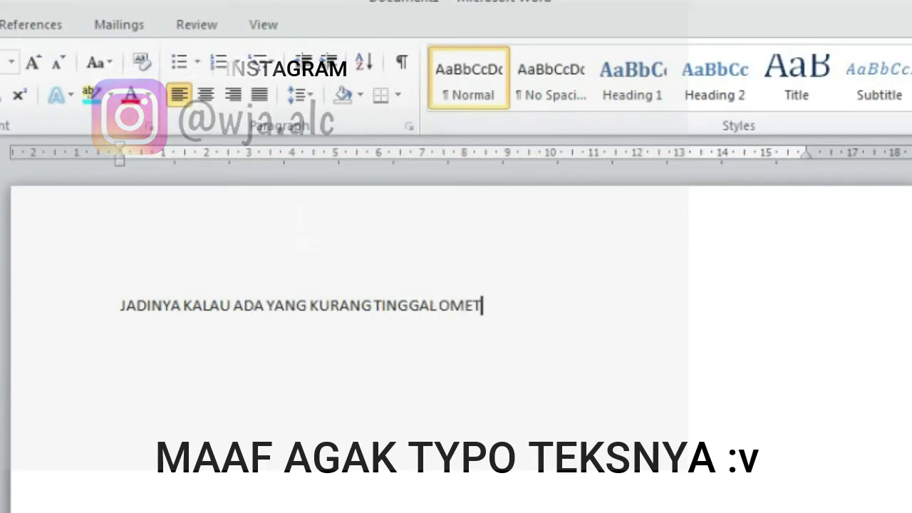
pyautogui.press('BackSpace')
pyautogui.write('NT AJA')
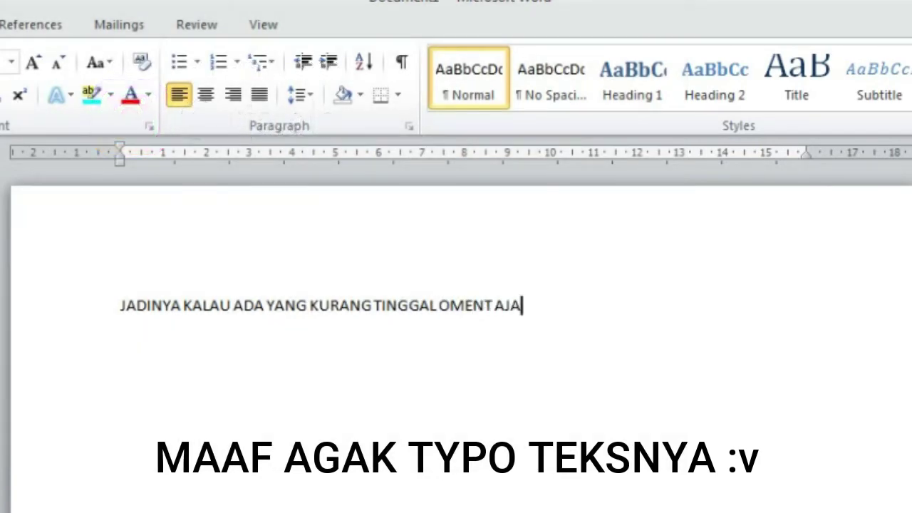
pyautogui.click(451, 305)
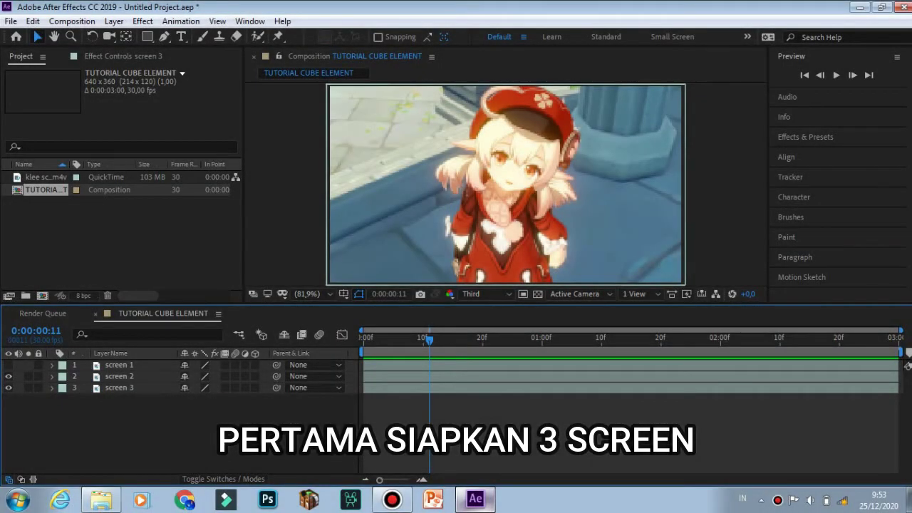
pyautogui.click(119, 365)
pyautogui.click(119, 376)
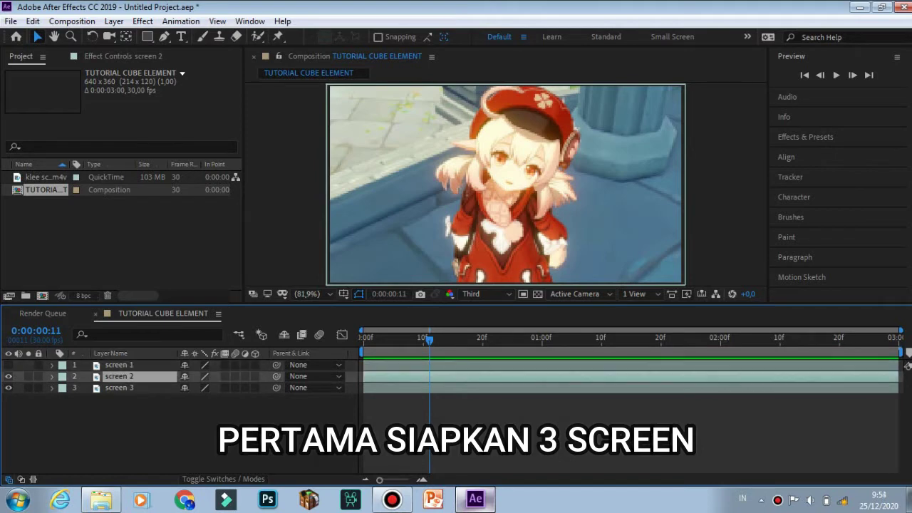
pyautogui.click(119, 365)
pyautogui.click(143, 428)
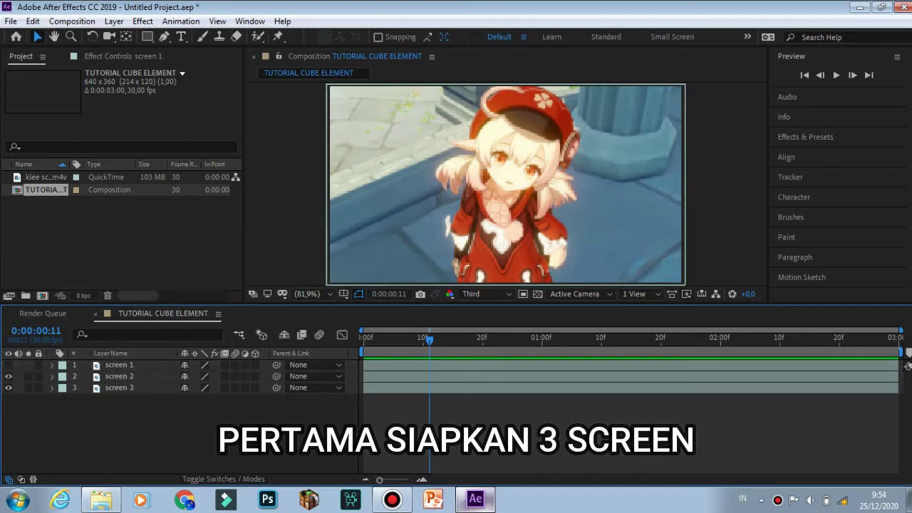
# Set the preview resolution of the TUTORIAL CUBE ELEMENT composition to Quarter.
pyautogui.click(487, 293)
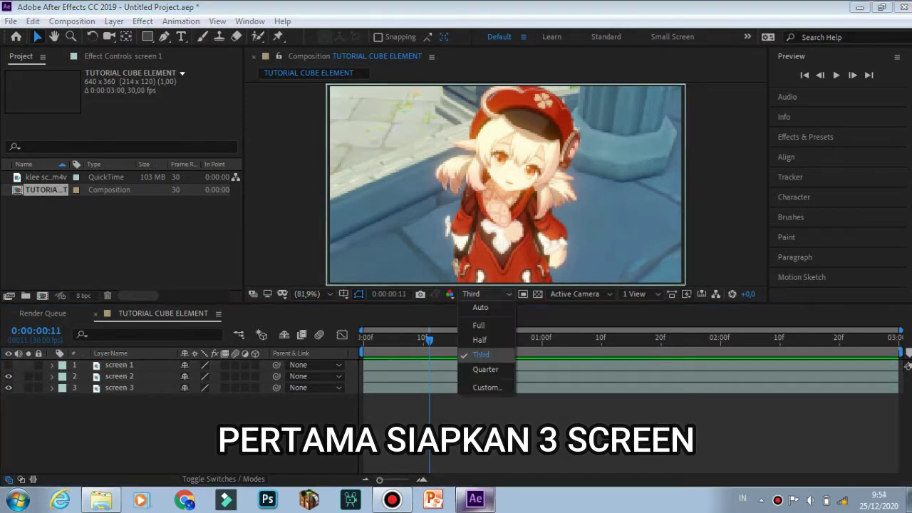
pyautogui.click(485, 369)
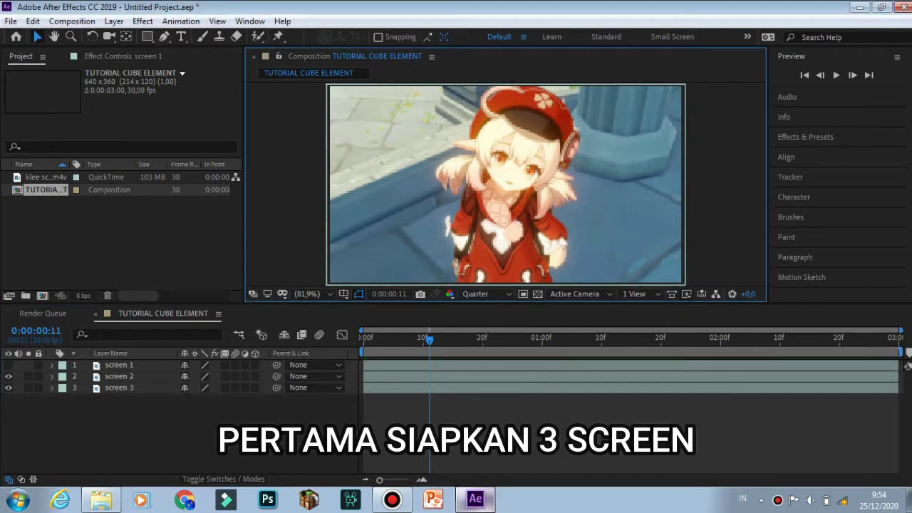
# Check the layers' footage by toggling their visibility, and leave screen 1, screen 2 and screen 3 all shown.
pyautogui.click(8, 376)
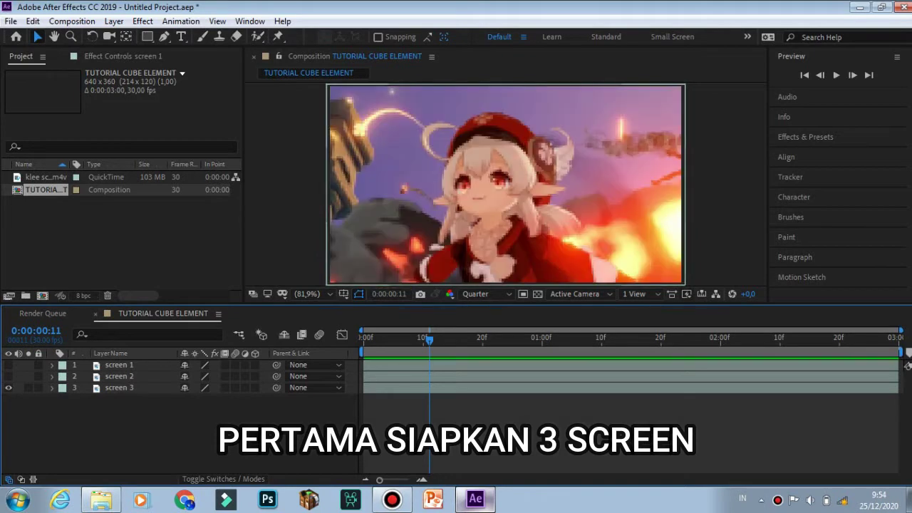
pyautogui.click(9, 377)
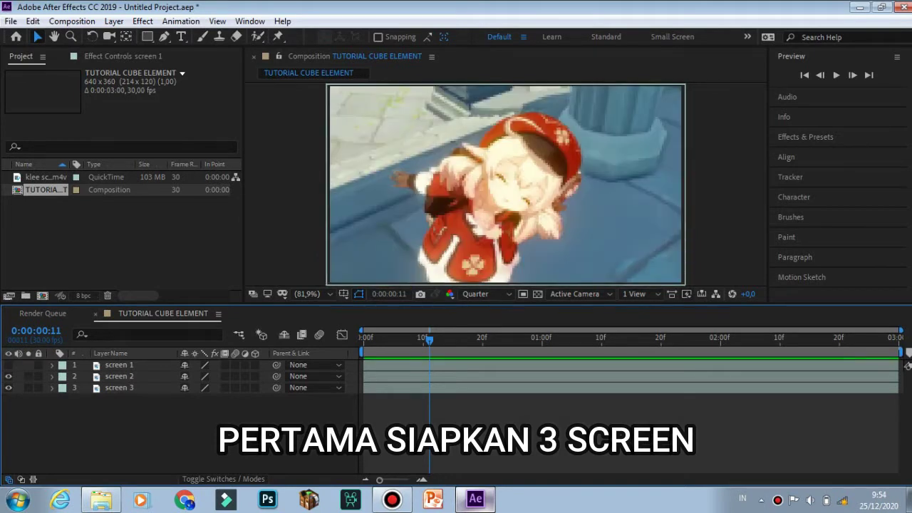
pyautogui.click(8, 364)
pyautogui.click(9, 376)
pyautogui.click(8, 364)
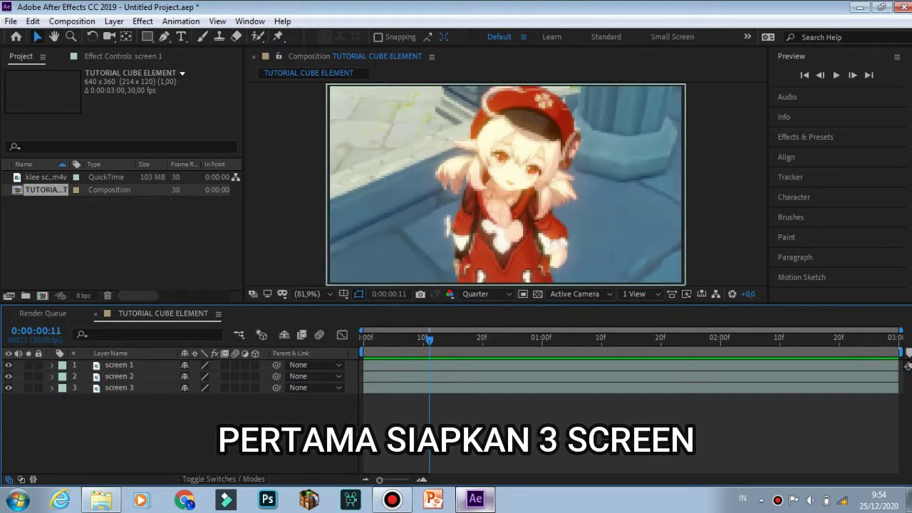
# Return to the start of the timeline and pre-compose layer screen 1 as "screen 1 cube", moving all attributes into the new composition.
pyautogui.moveTo(429, 341); pyautogui.dragTo(363, 340)
pyautogui.click(120, 365)
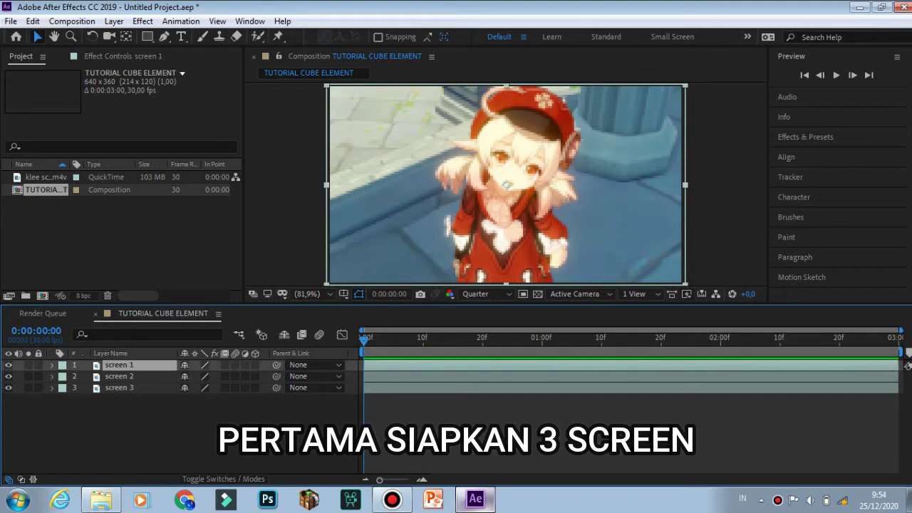
pyautogui.hotkey('ctrl', 'shift', 'c')
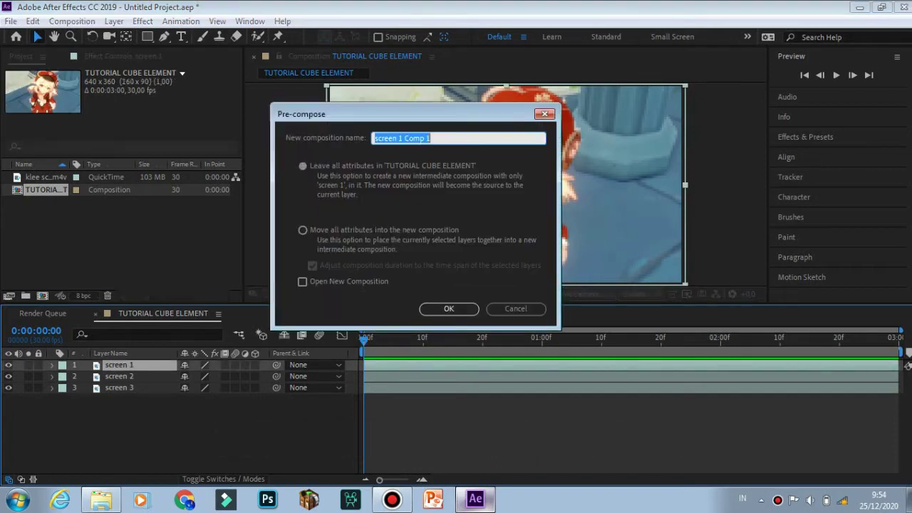
pyautogui.click(302, 231)
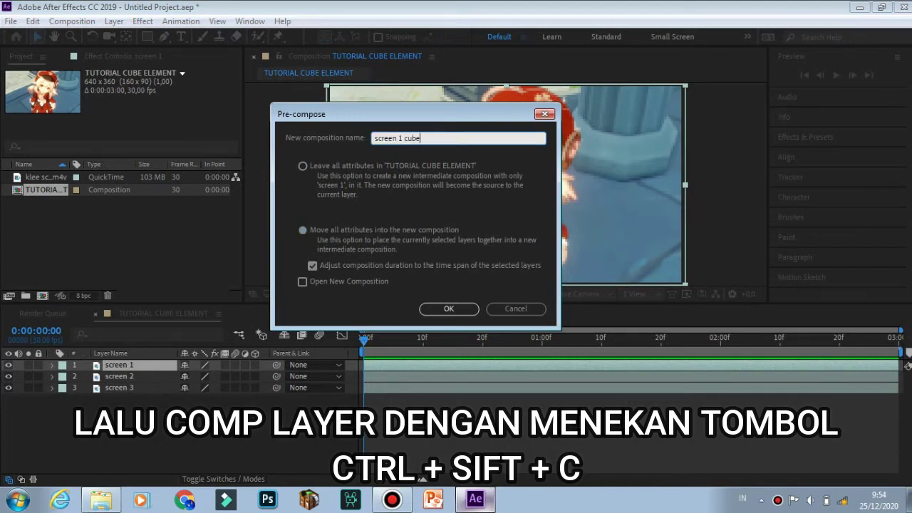
pyautogui.press('Return')
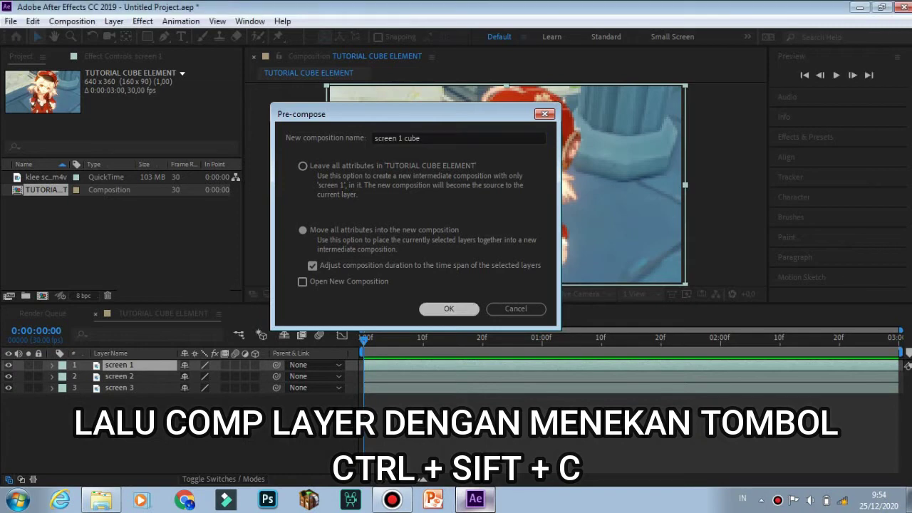
# Pre-compose layer screen 2 as "screen 2 Comp 1 cube", moving all attributes into the new composition.
pyautogui.rightClick(134, 379)
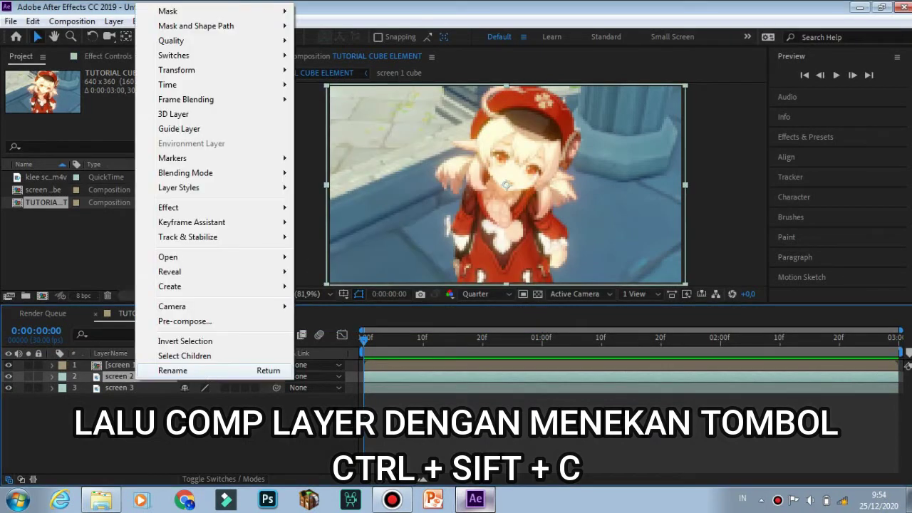
pyautogui.click(131, 403)
pyautogui.click(128, 377)
pyautogui.hotkey('ctrl', 'shift', 'c')
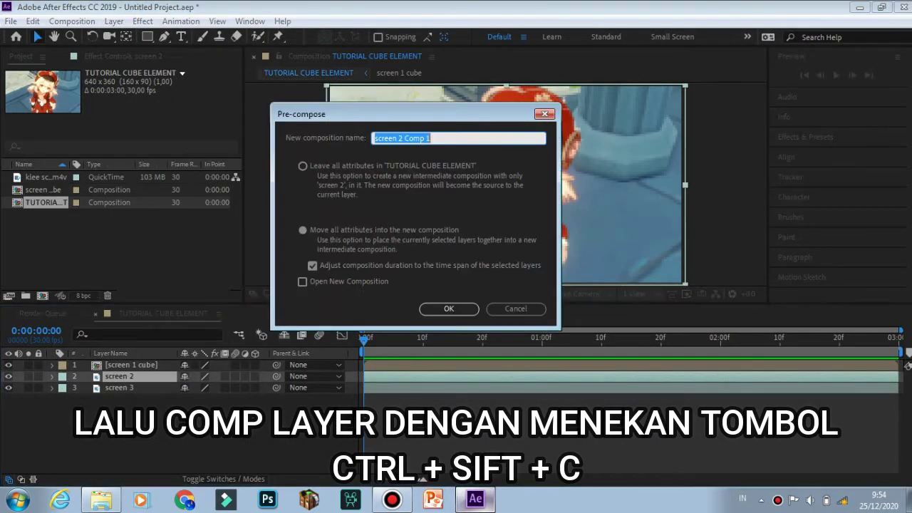
pyautogui.click(431, 138)
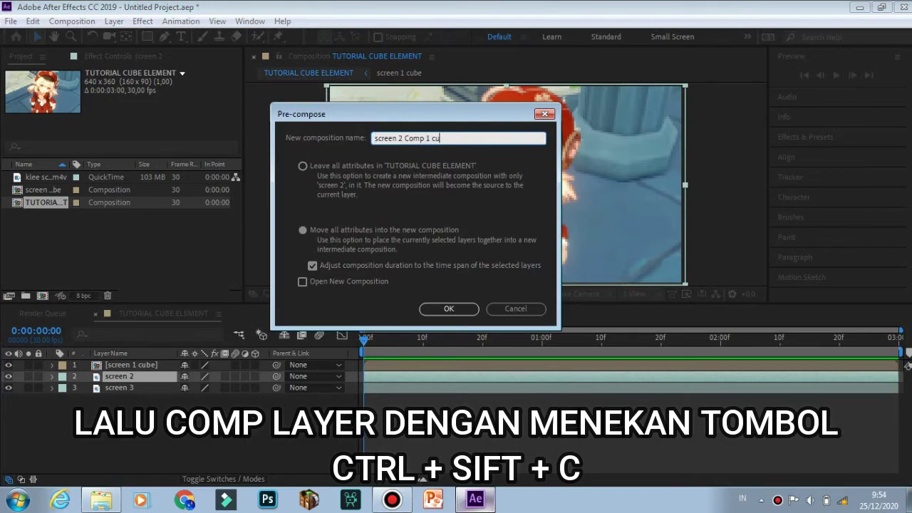
pyautogui.press('Return')
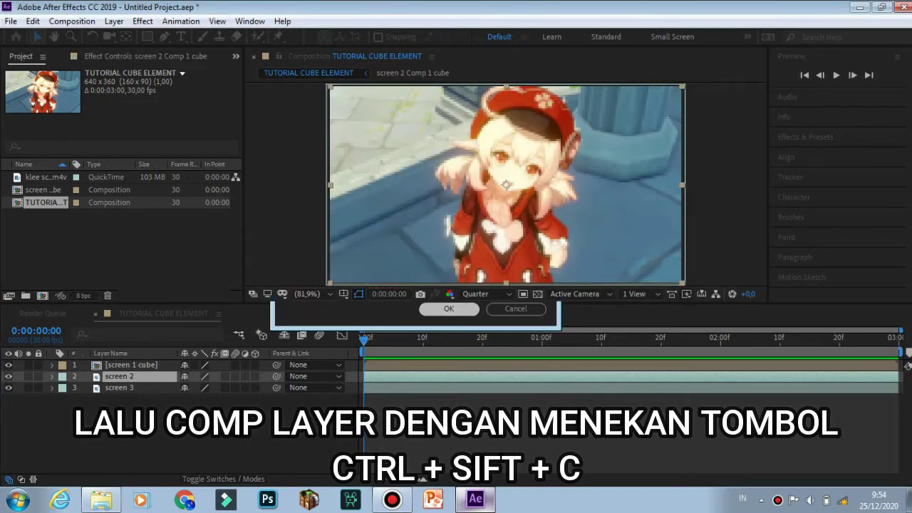
# Pre-compose layer screen 3 as "screen 3 cube", moving all attributes into the new composition.
pyautogui.rightClick(149, 388)
pyautogui.click(193, 381)
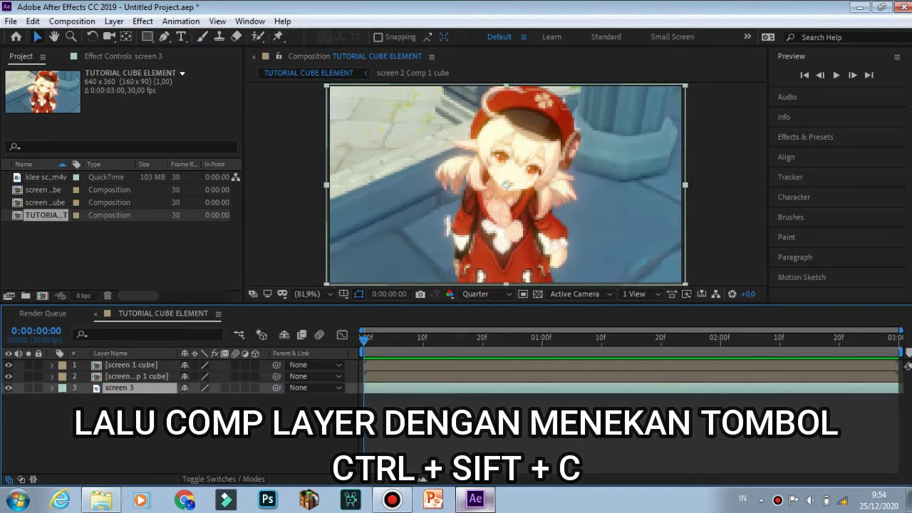
pyautogui.rightClick(150, 387)
pyautogui.click(187, 376)
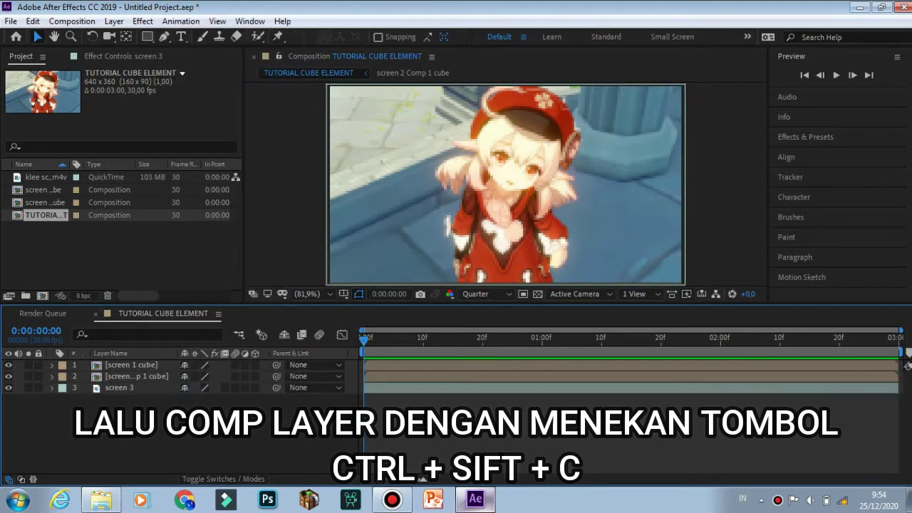
pyautogui.hotkey('ctrl', 'shift', 'c')
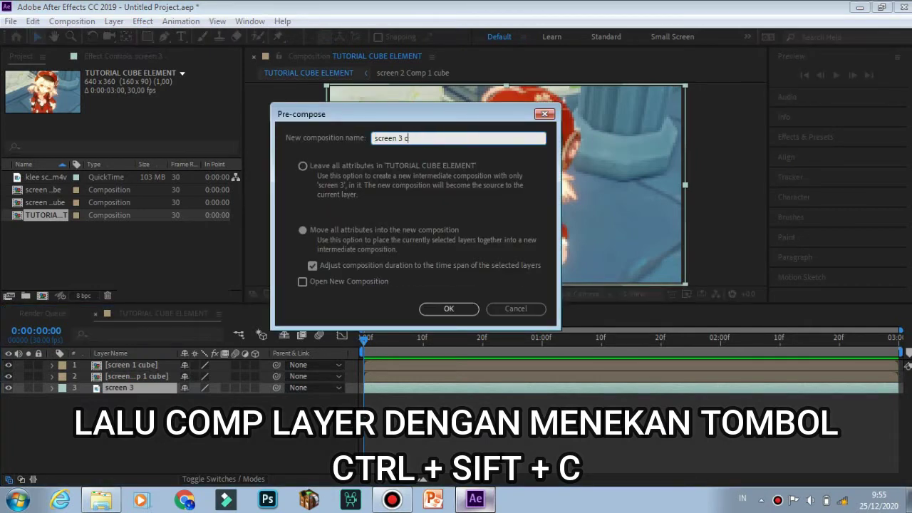
pyautogui.write('screen 3 cube')
pyautogui.press('Return')
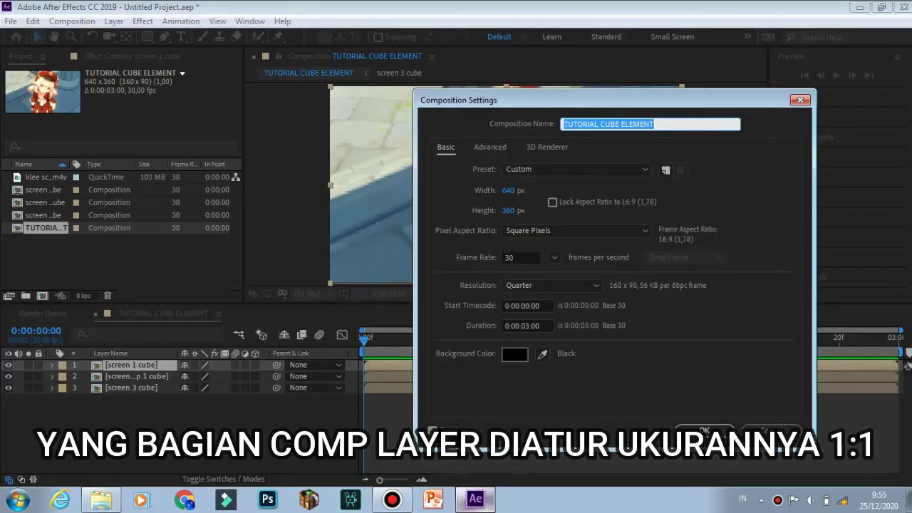
# Set the width of the TUTORIAL CUBE ELEMENT composition to 360 px.
pyautogui.click(521, 191)
pyautogui.write('360')
pyautogui.press('Return')
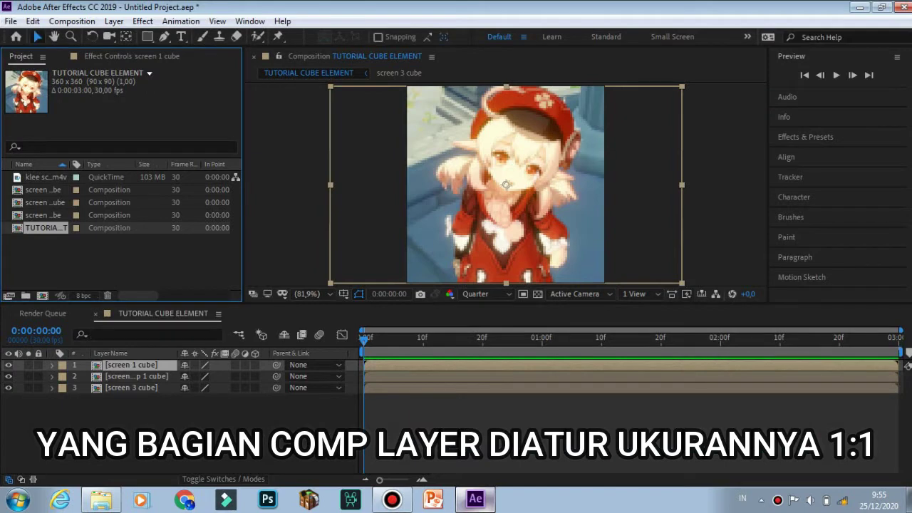
# Set the width of the screen 3 cube composition to 360 px.
pyautogui.click(44, 215)
pyautogui.rightClick(46, 216)
pyautogui.click(111, 226)
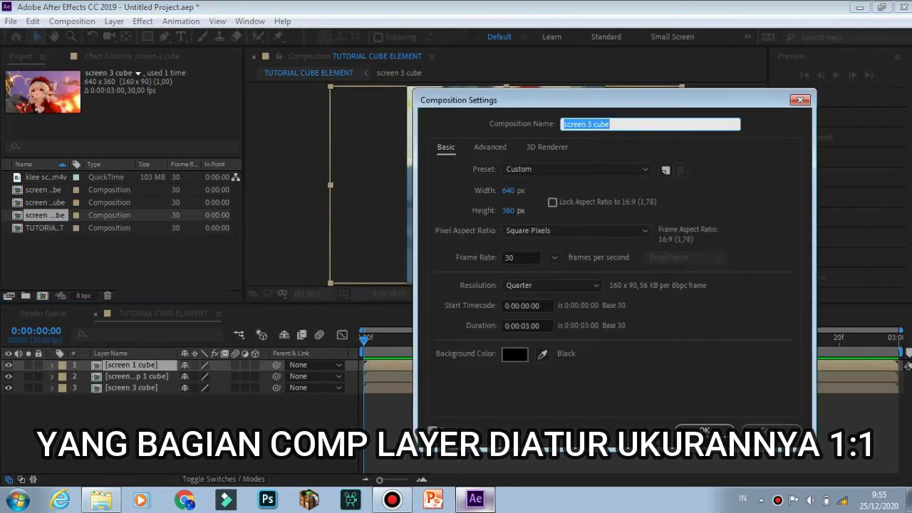
pyautogui.click(520, 190)
pyautogui.write('360')
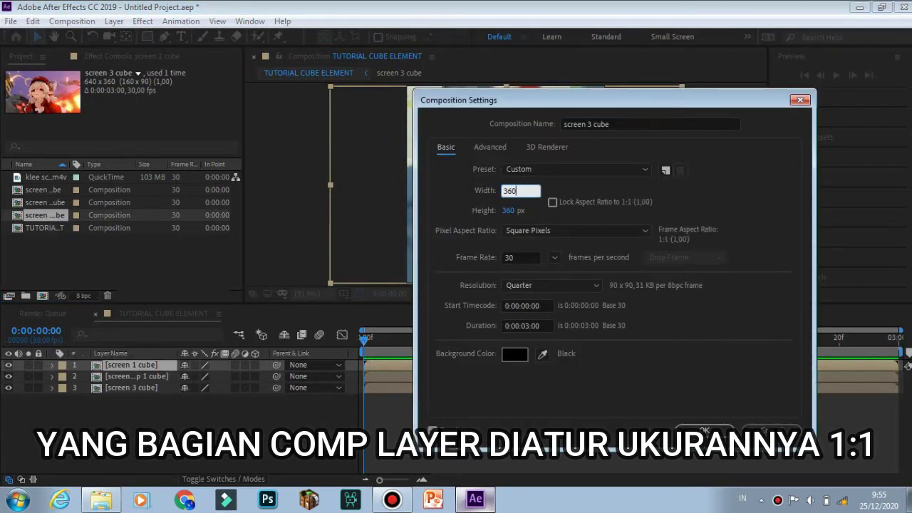
pyautogui.click(704, 432)
# Set the width of the screen 2 Comp 1 cube composition to 360 px.
pyautogui.click(45, 203)
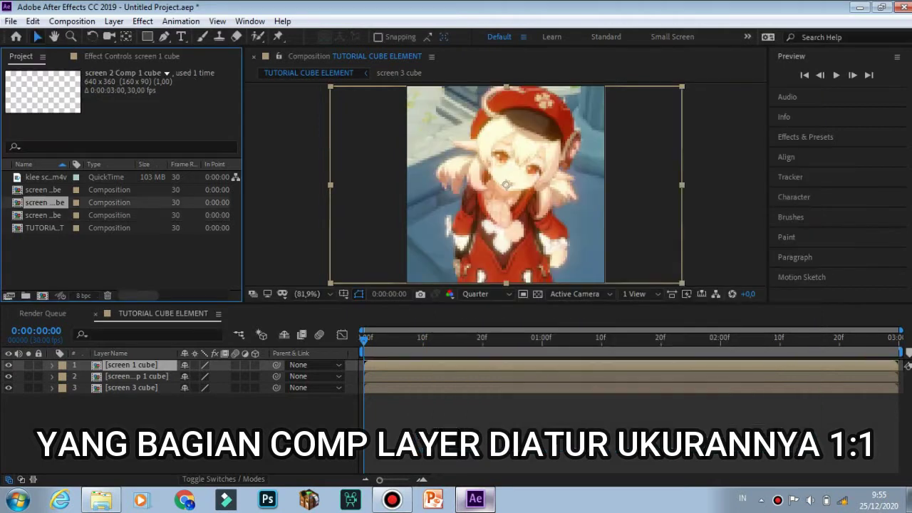
pyautogui.rightClick(45, 203)
pyautogui.click(121, 211)
pyautogui.click(508, 191)
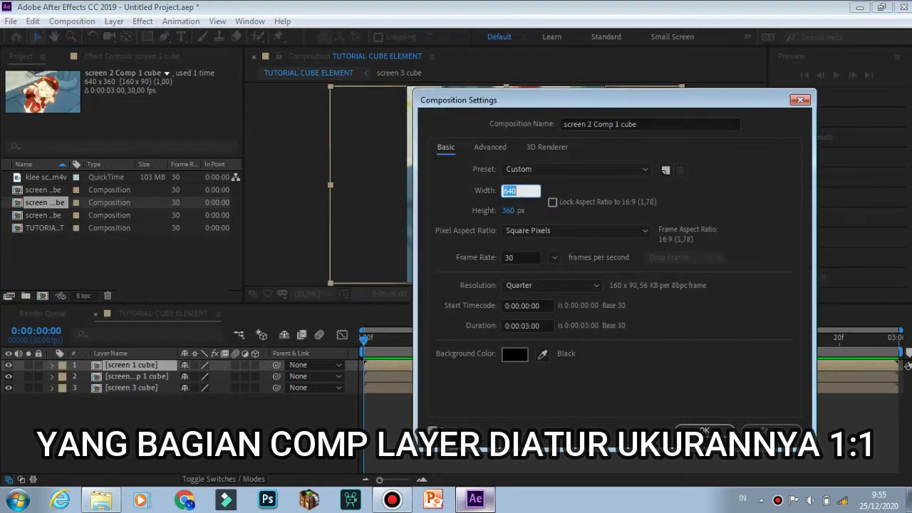
pyautogui.write('2')
pyautogui.write('60')
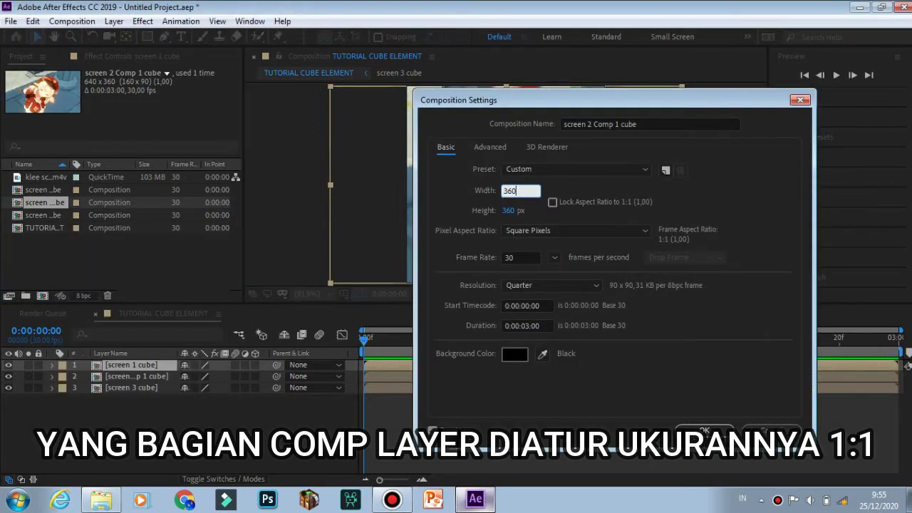
pyautogui.press('Return')
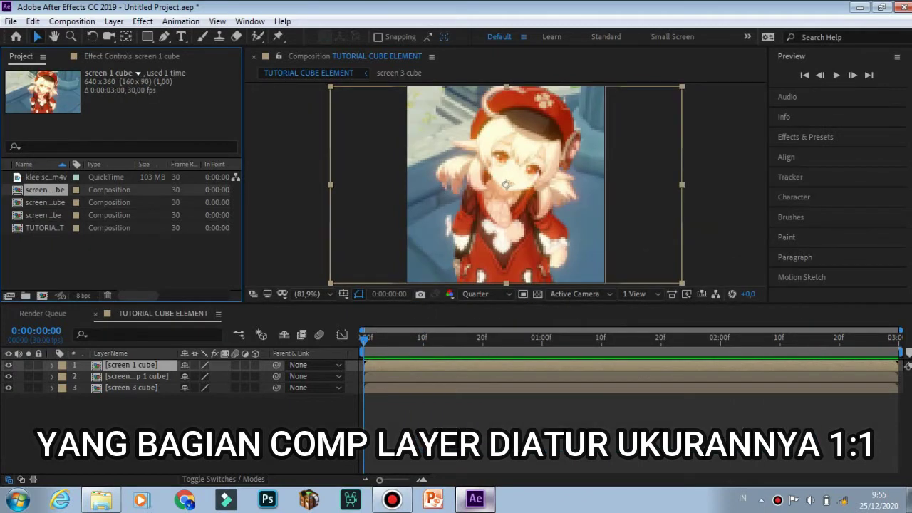
# Check the frame sizes of the compositions in the project and open screen 1 cube in its own timeline.
pyautogui.click(44, 215)
pyautogui.click(45, 228)
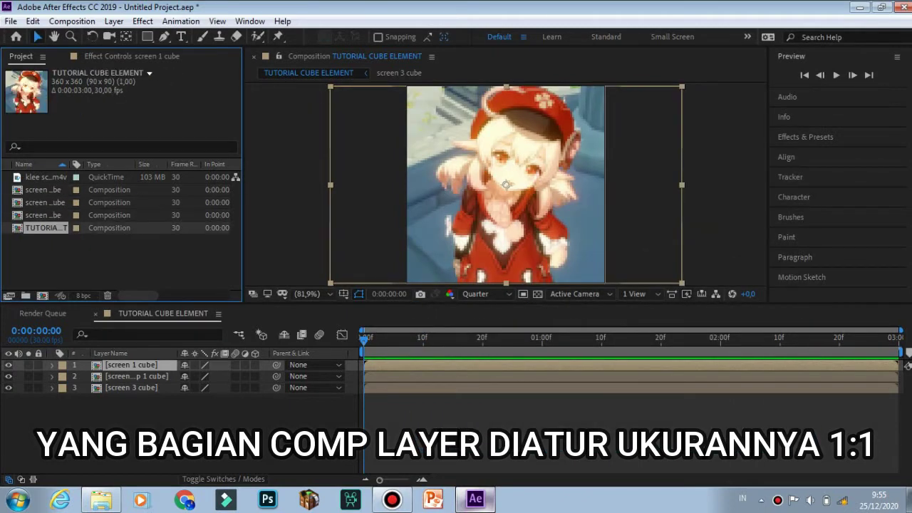
pyautogui.click(44, 215)
pyautogui.click(45, 202)
pyautogui.click(46, 228)
pyautogui.doubleClick(46, 228)
pyautogui.doubleClick(45, 190)
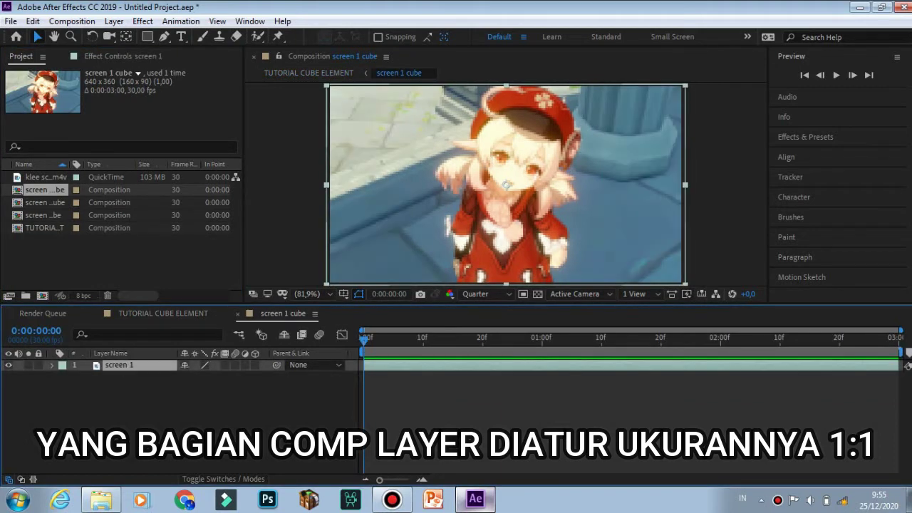
# Set the width of the screen 1 cube composition to 360 px for a square 1:1 frame.
pyautogui.click(164, 413)
pyautogui.click(163, 314)
pyautogui.rightClick(41, 191)
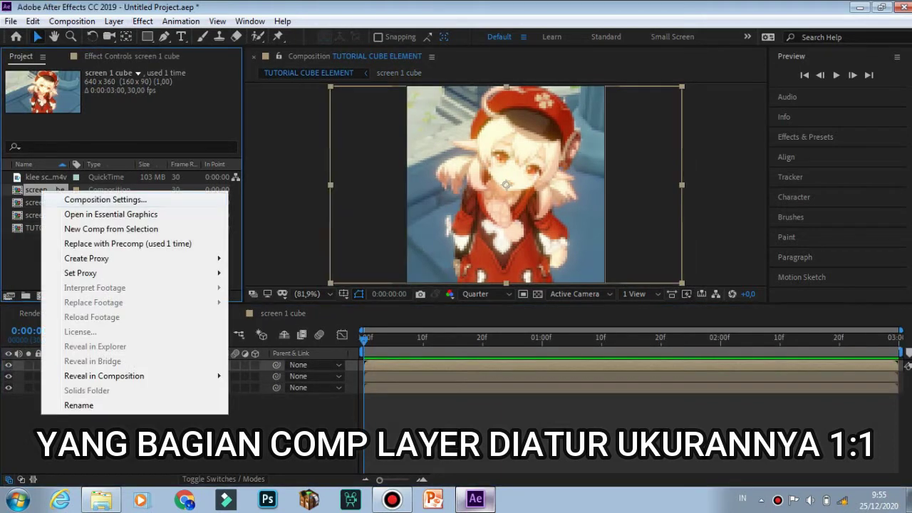
pyautogui.click(106, 199)
pyautogui.press('Tab')
pyautogui.write('3')
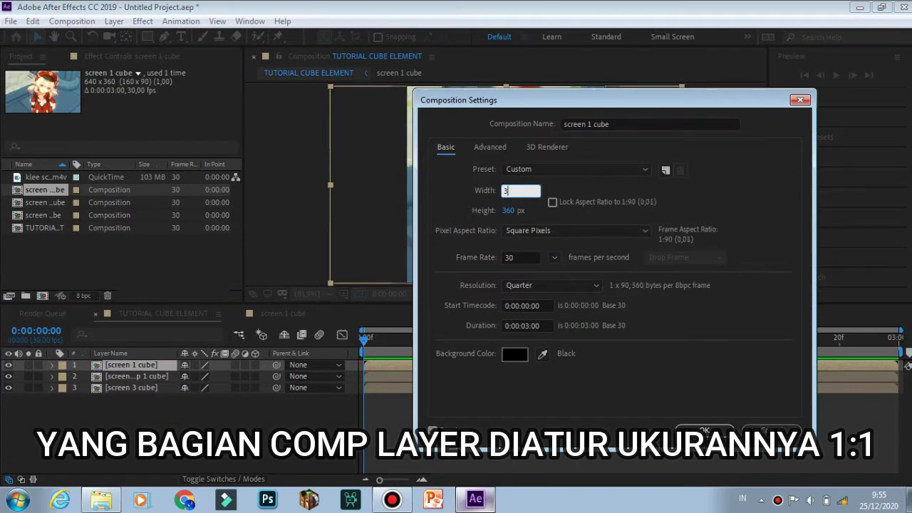
pyautogui.write('60')
pyautogui.press('Return')
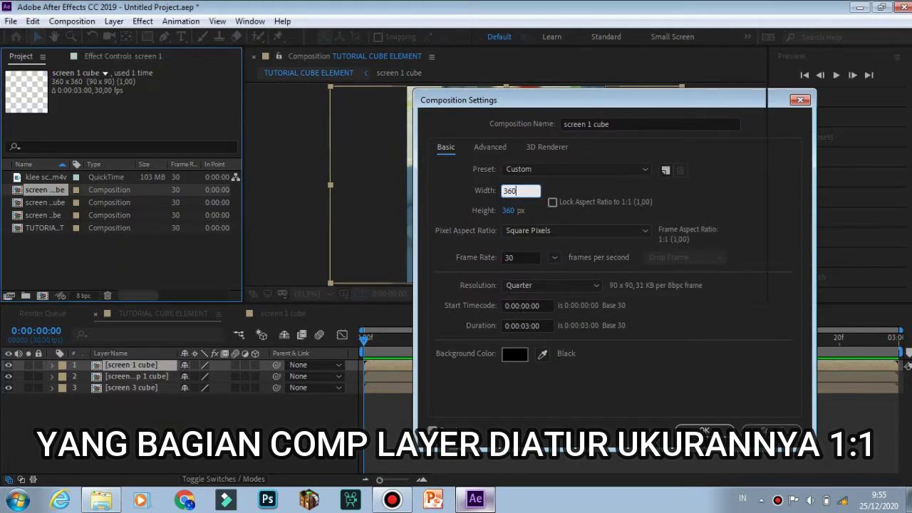
# Set the width of the TUTORIAL CUBE ELEMENT composition to 640 px.
pyautogui.rightClick(45, 228)
pyautogui.click(114, 239)
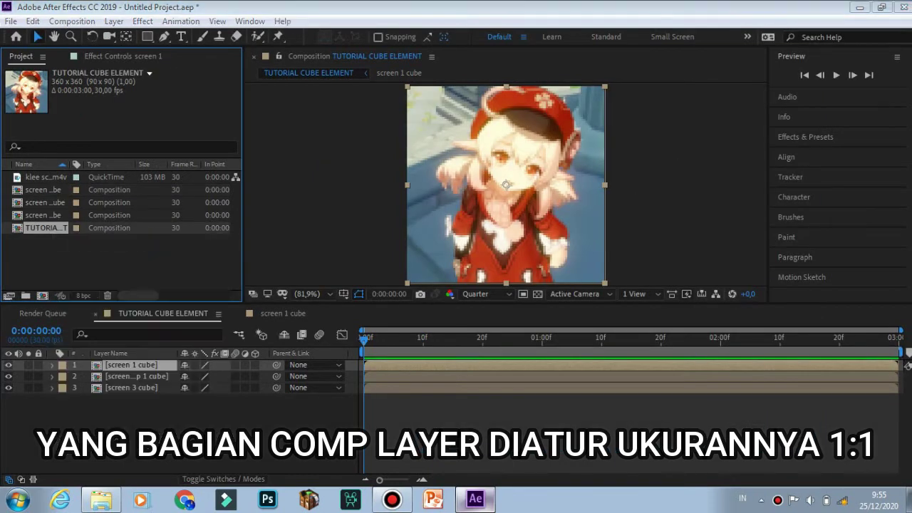
pyautogui.press('Tab')
pyautogui.write('640')
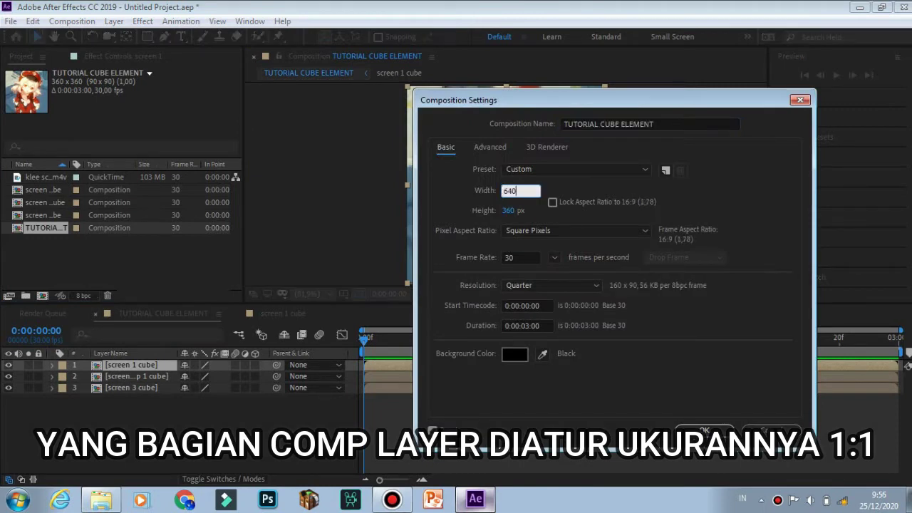
pyautogui.press('Return')
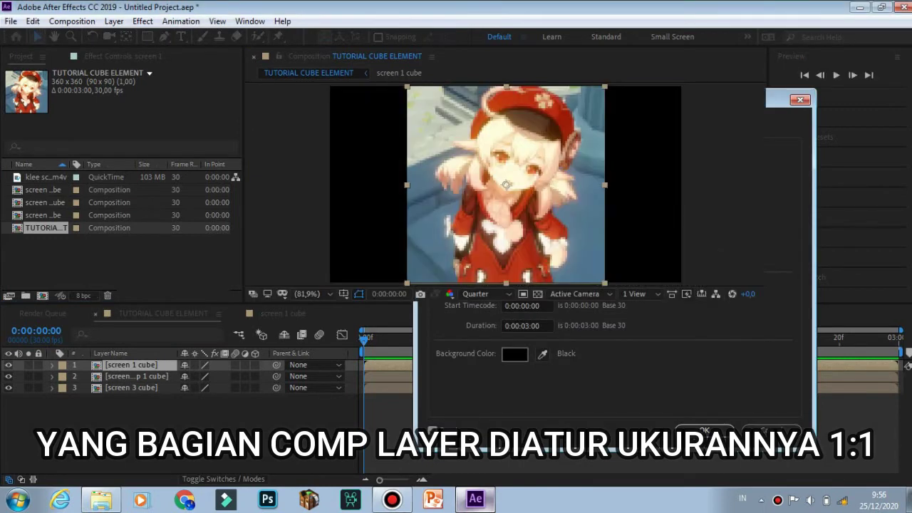
pyautogui.click(143, 428)
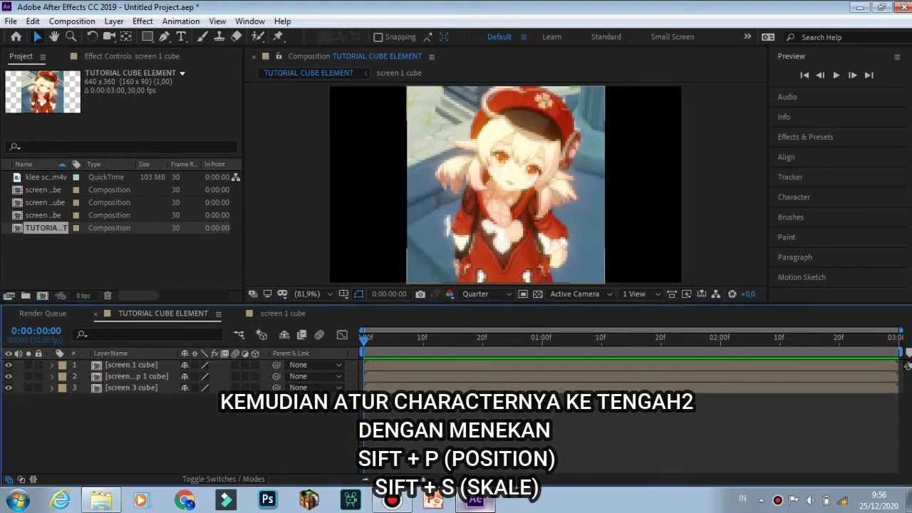
# In the screen 1 cube composition, center the character by setting the screen 1 layer's position to 167, 180.
pyautogui.doubleClick(132, 365)
pyautogui.click(364, 366)
pyautogui.press('p')
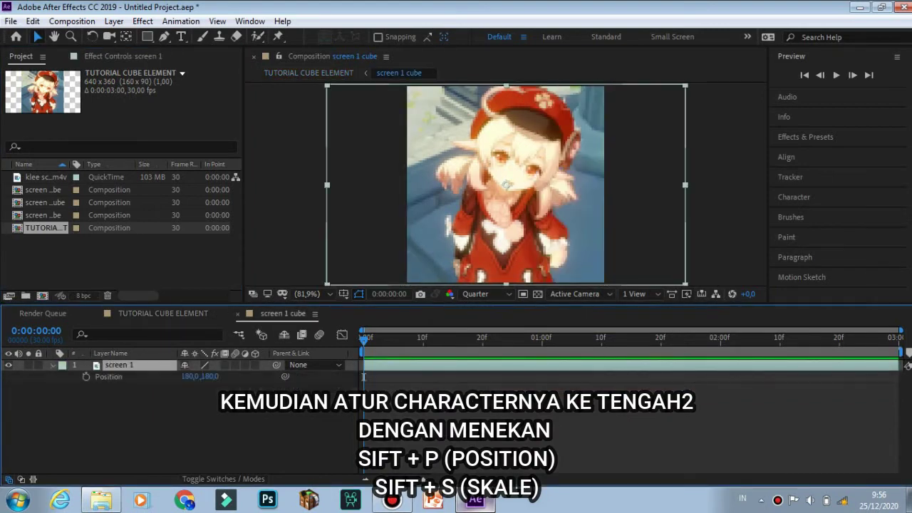
pyautogui.moveTo(190, 377); pyautogui.dragTo(180, 377)
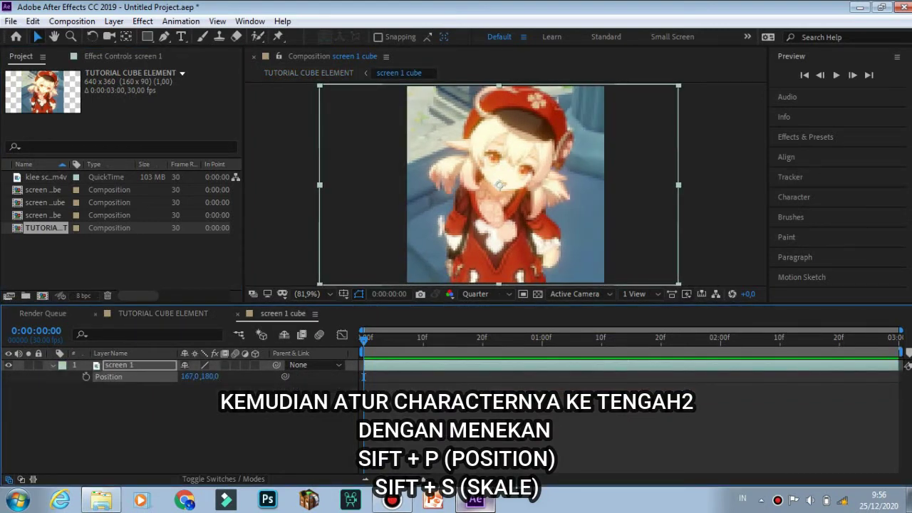
# In the screen 2 Comp 1 cube composition, move the screen 2 layer to 212, 168 and scale it to 34%.
pyautogui.click(163, 313)
pyautogui.doubleClick(136, 376)
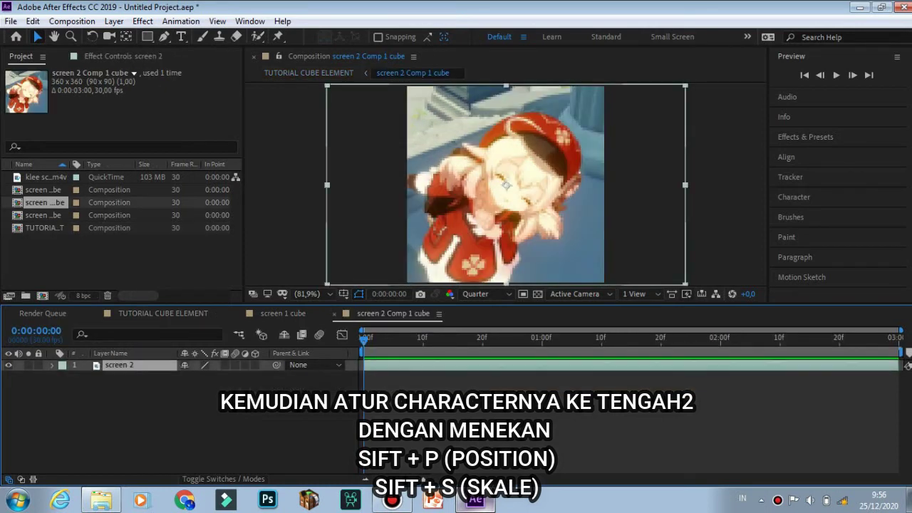
pyautogui.press('p')
pyautogui.moveTo(188, 377)
pyautogui.mouseDown()
pyautogui.moveTo(221, 376)
pyautogui.moveTo(210, 377)
pyautogui.moveTo(218, 388)
pyautogui.moveTo(201, 376)
pyautogui.mouseUp()
pyautogui.hotkey('shift', 's')
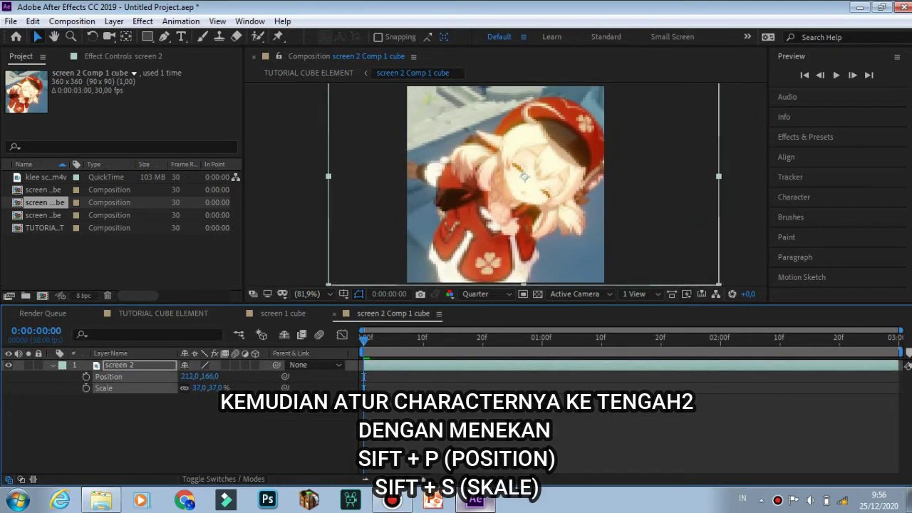
pyautogui.press('Down')
pyautogui.press('Down')
pyautogui.press('Down')
pyautogui.press('alt+KP_Subtract')
pyautogui.press('alt+KP_Subtract')
pyautogui.press('alt+KP_Subtract')
pyautogui.press('alt+KP_Subtract')
pyautogui.press('alt+KP_Subtract')
pyautogui.press('alt+KP_Subtract')
pyautogui.press('alt+KP_Add')
pyautogui.press('alt+KP_Add')
pyautogui.press('alt+KP_Add')
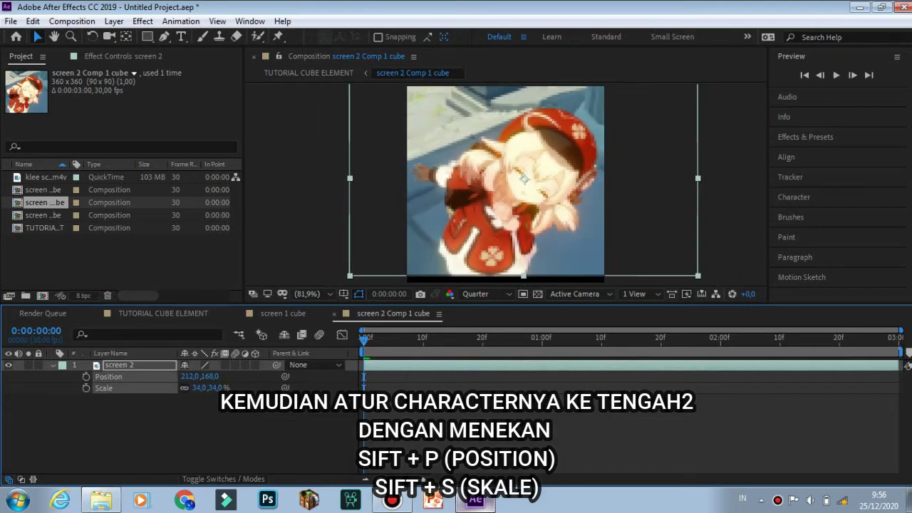
# Lower the screen 2 layer to position 212, 178 so the image fills the square frame.
pyautogui.press('Down')
pyautogui.press('Down')
pyautogui.press('Down')
pyautogui.press('Down')
pyautogui.press('Down')
pyautogui.press('Down')
pyautogui.press('Down')
pyautogui.press('Down')
pyautogui.press('Down')
pyautogui.press('Down')
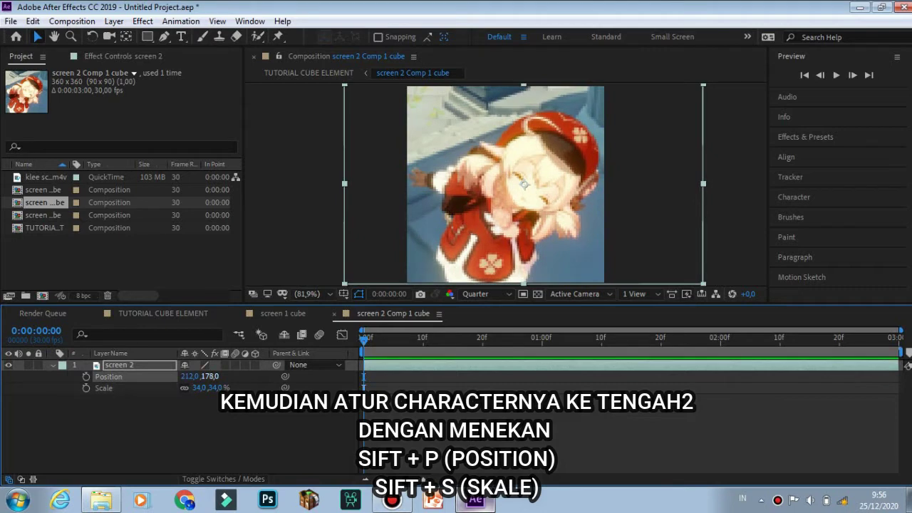
pyautogui.hotkey('shift', 'Left')
pyautogui.hotkey('shift', 'Left')
# In the screen 3 cube composition, center the character by moving the screen 3 layer to 187, 180, keeping its scale at 34%.
pyautogui.click(163, 313)
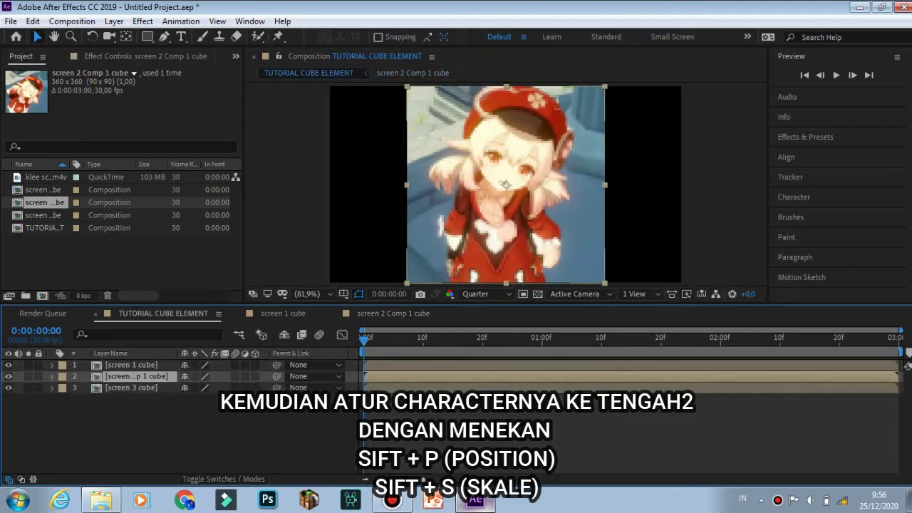
pyautogui.doubleClick(134, 387)
pyautogui.click(134, 365)
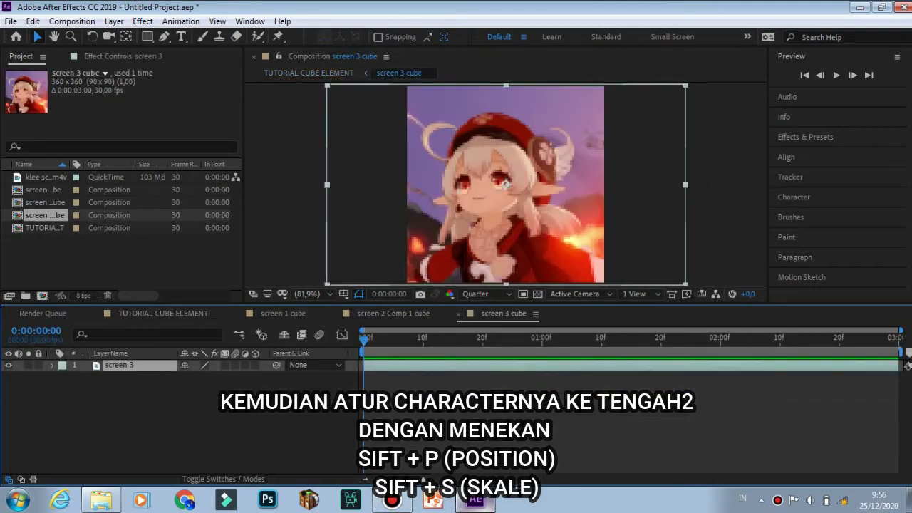
pyautogui.hotkey('shift', 'p')
pyautogui.hotkey('shift', 's')
pyautogui.moveTo(200, 388); pyautogui.dragTo(194, 376)
pyautogui.click(188, 428)
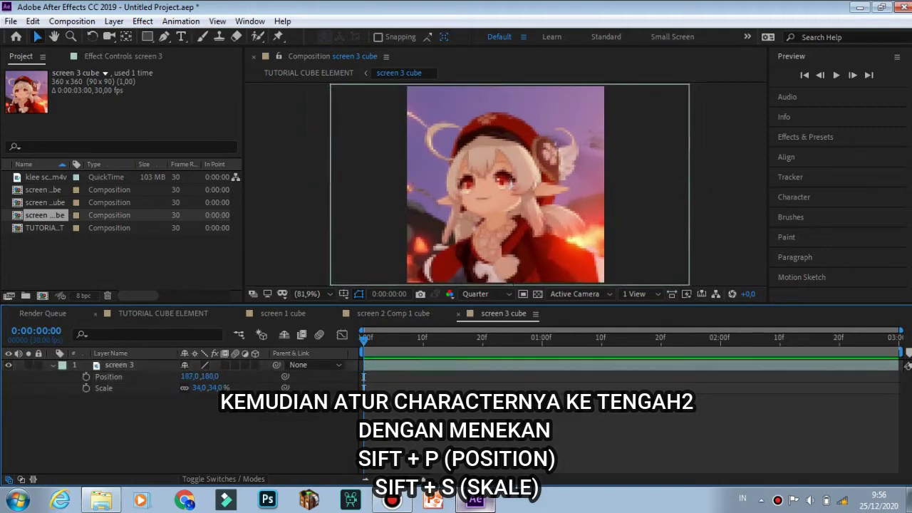
# Close the screen compositions' timelines and add a 640 × 360 px black solid to the TUTORIAL CUBE ELEMENT composition.
pyautogui.click(163, 313)
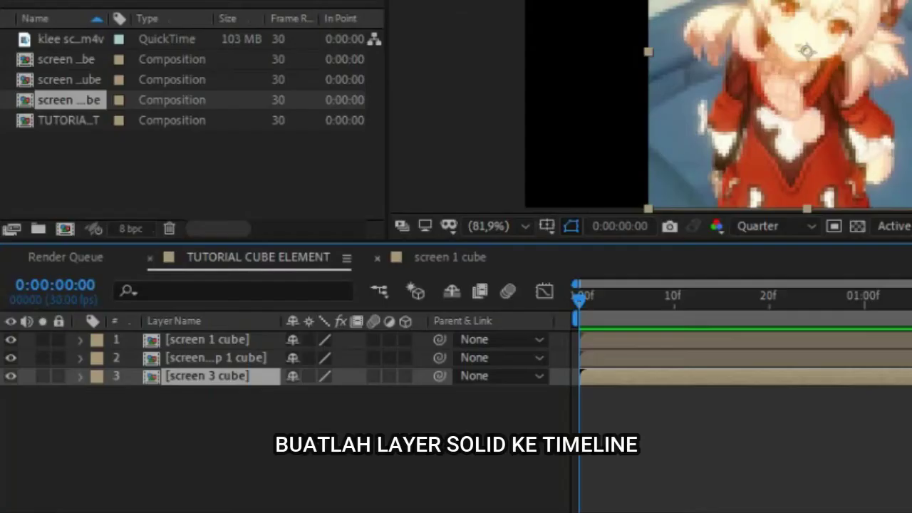
pyautogui.click(238, 313)
pyautogui.click(119, 416)
pyautogui.rightClick(119, 417)
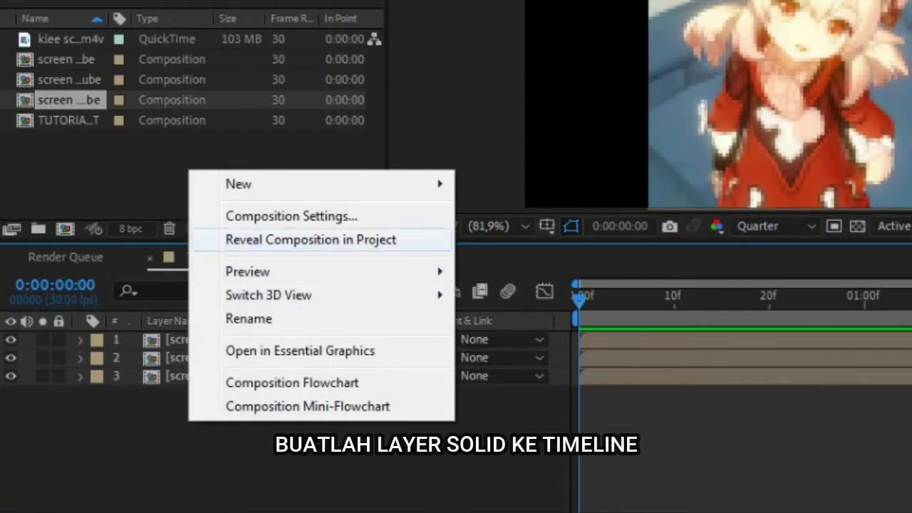
pyautogui.moveTo(285, 184)
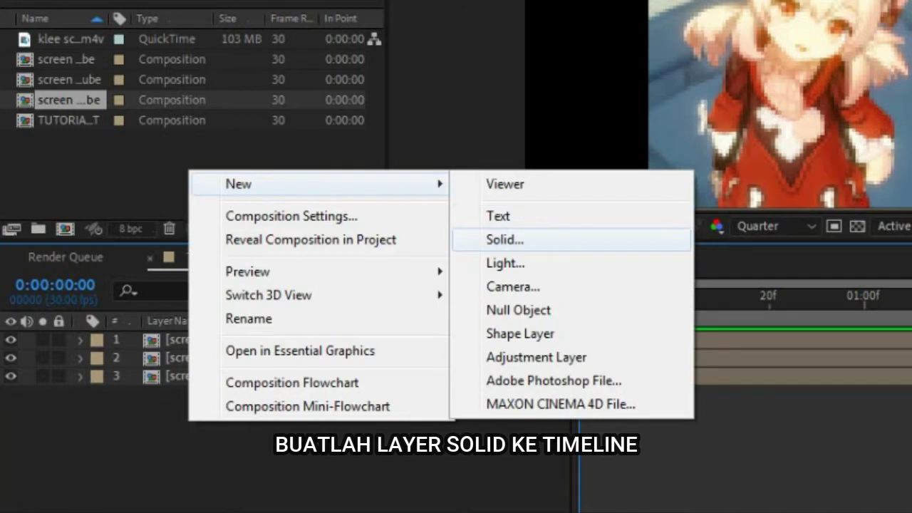
pyautogui.click(504, 239)
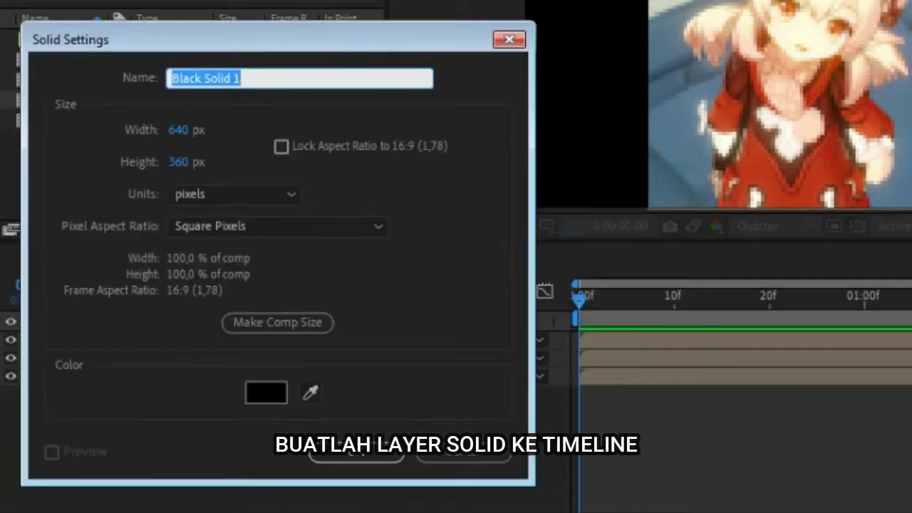
pyautogui.click(357, 454)
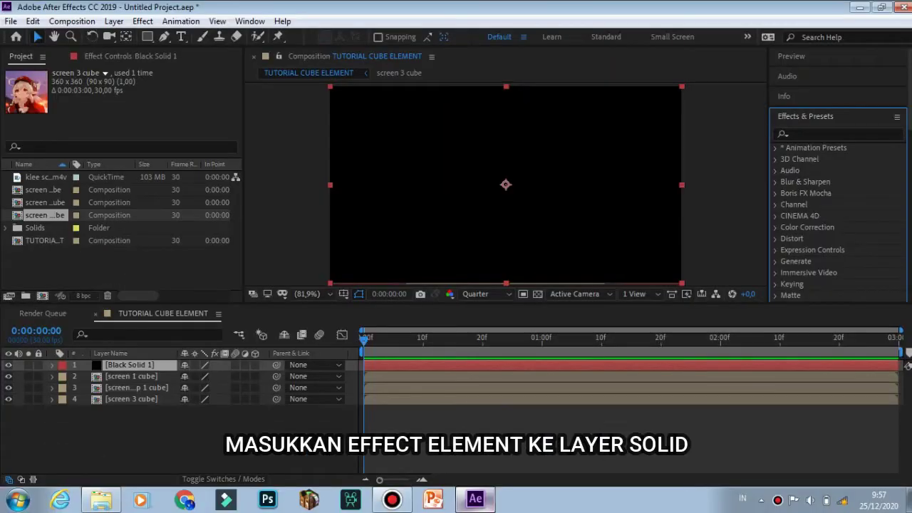
# Find the Video Copilot Element effect and apply it to the black solid layer.
pyautogui.click(841, 134)
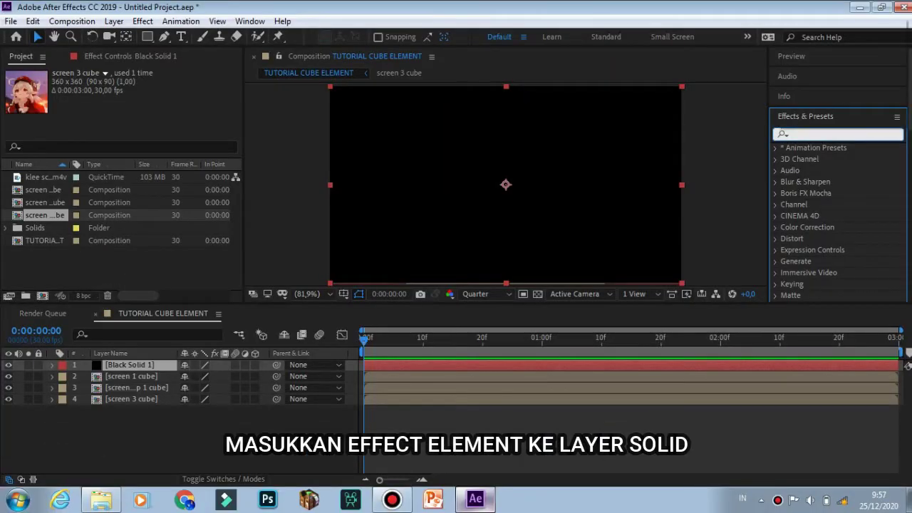
pyautogui.write('eleme')
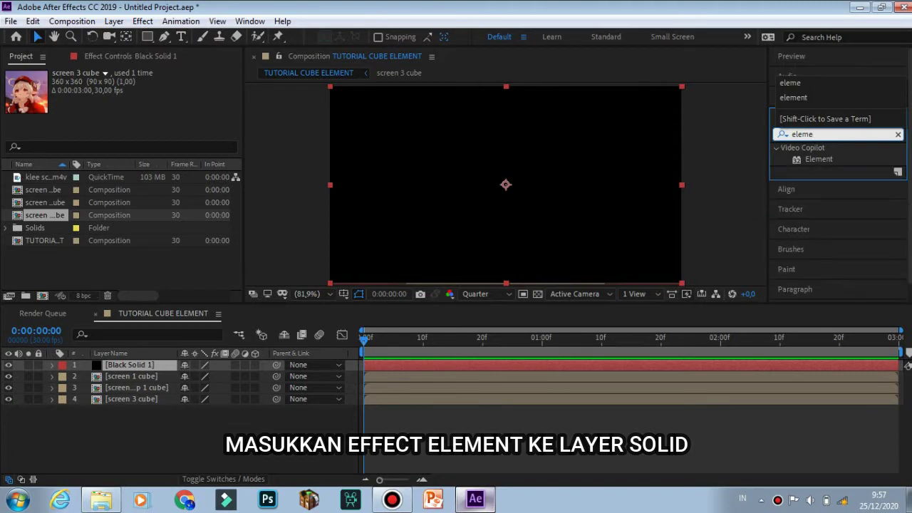
pyautogui.moveTo(818, 159); pyautogui.dragTo(488, 366)
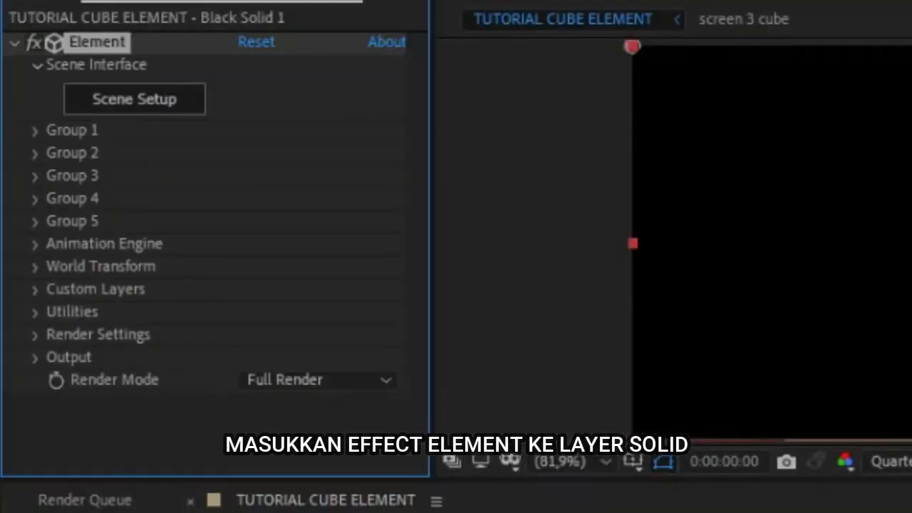
# Assign screen 1 cube, screen 2 Comp 1 cube and screen 3 cube to Element's custom texture map Layers 1, 2 and 3.
pyautogui.click(35, 289)
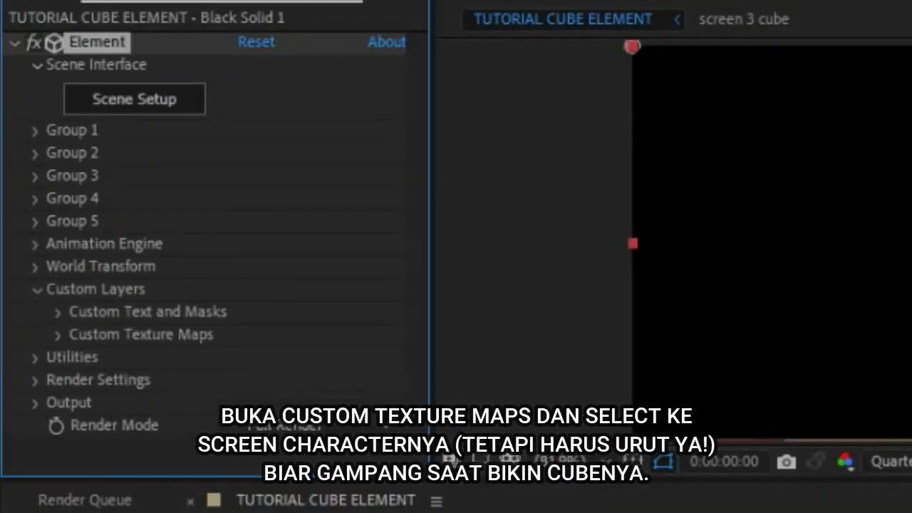
pyautogui.click(58, 335)
pyautogui.moveTo(418, 249); pyautogui.dragTo(418, 311)
pyautogui.click(278, 175)
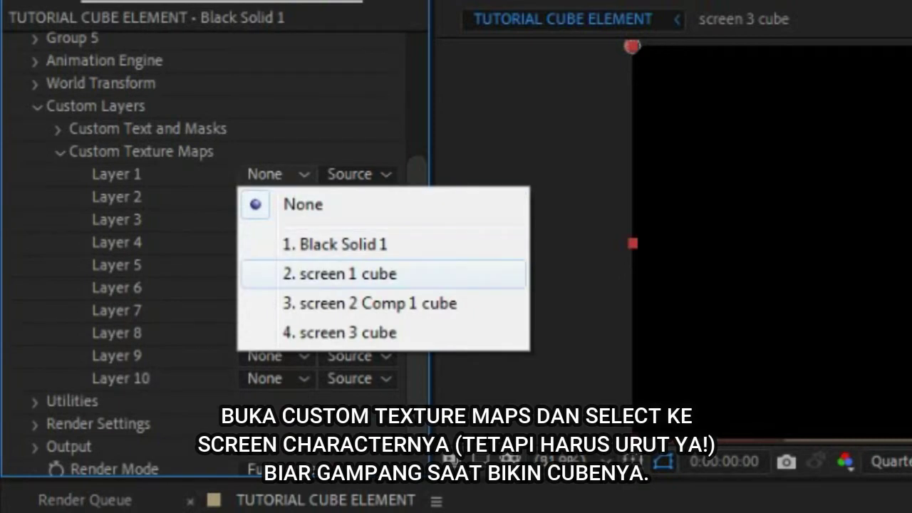
pyautogui.click(340, 274)
pyautogui.click(276, 197)
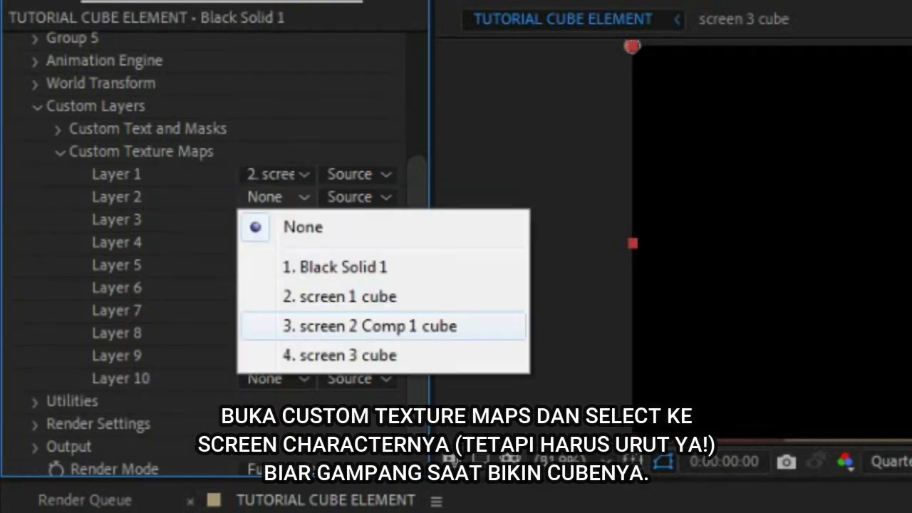
pyautogui.click(368, 326)
pyautogui.click(277, 220)
pyautogui.click(340, 378)
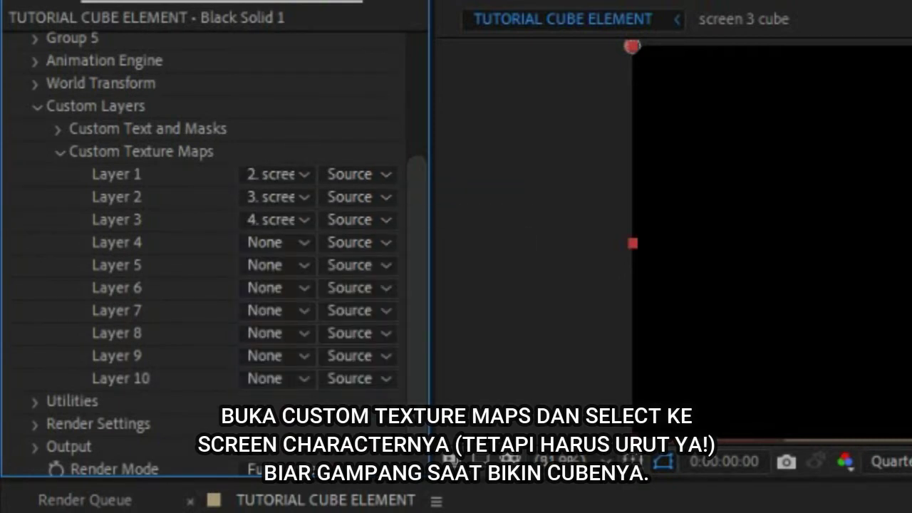
pyautogui.scroll(5, 214, 271)
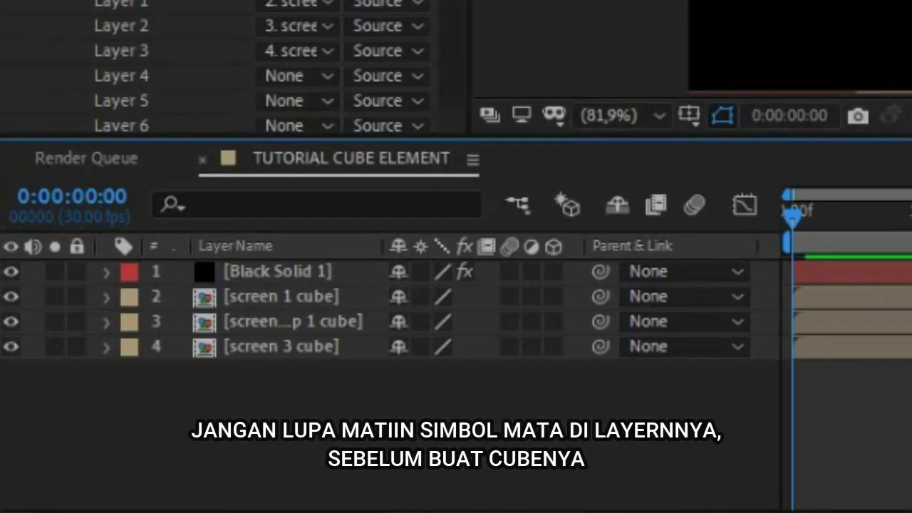
# Hide the three screen cube layers in the TUTORIAL CUBE ELEMENT composition and deselect them.
pyautogui.moveTo(236, 394); pyautogui.dragTo(216, 289)
pyautogui.click(11, 297)
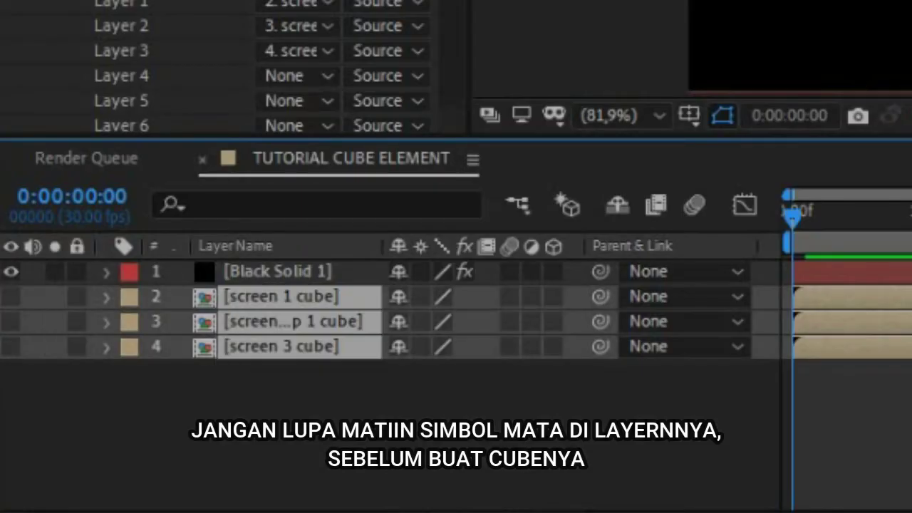
pyautogui.hotkey('ctrl', 'shift', 'a')
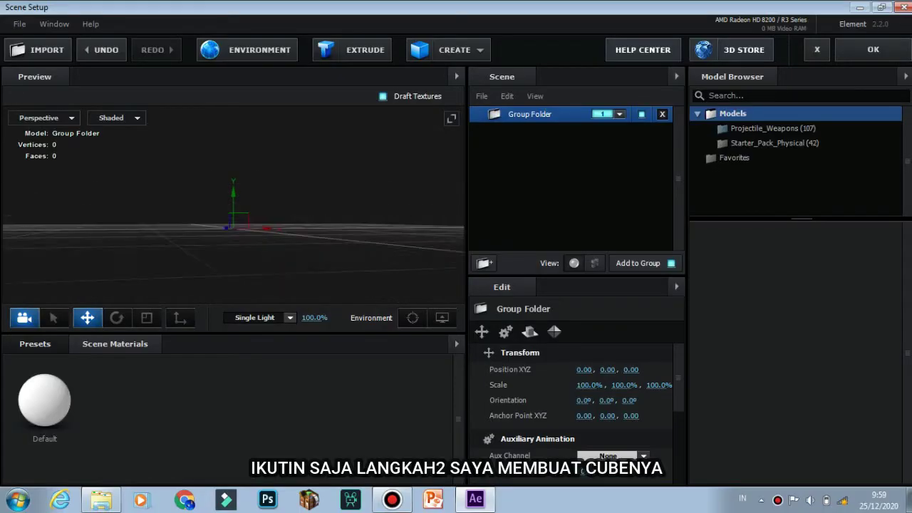
# Create a box model in the Element scene and set its scale to 80% on all axes.
pyautogui.click(454, 50)
pyautogui.click(425, 82)
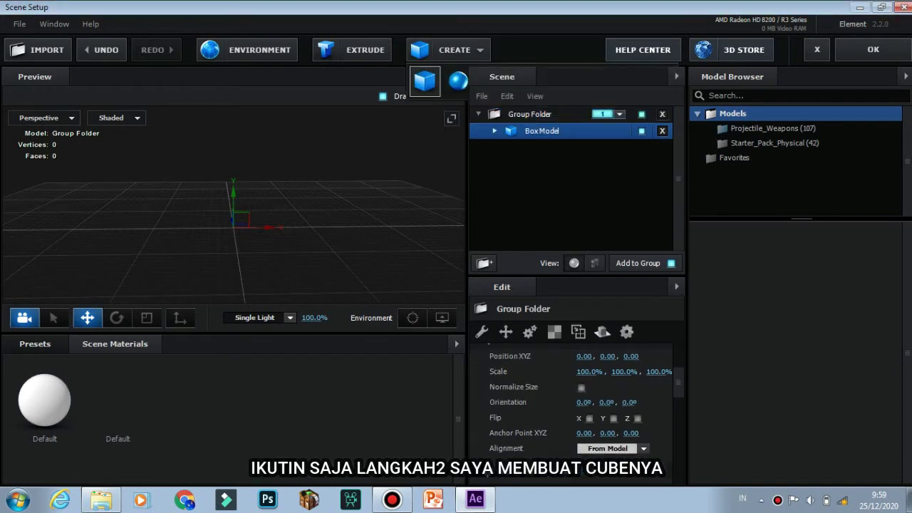
pyautogui.click(659, 372)
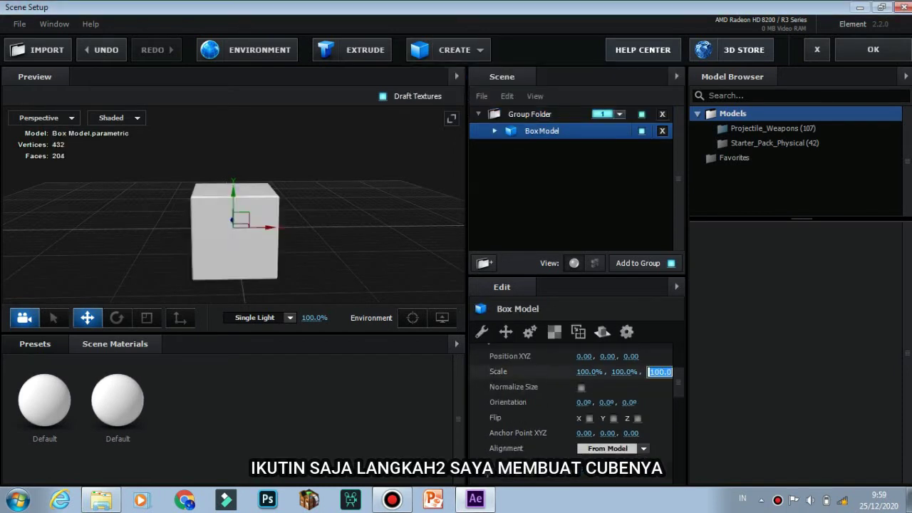
pyautogui.write('80')
pyautogui.press('Return')
# Rename the box model in the scene's group folder to screen 1.
pyautogui.rightClick(561, 130)
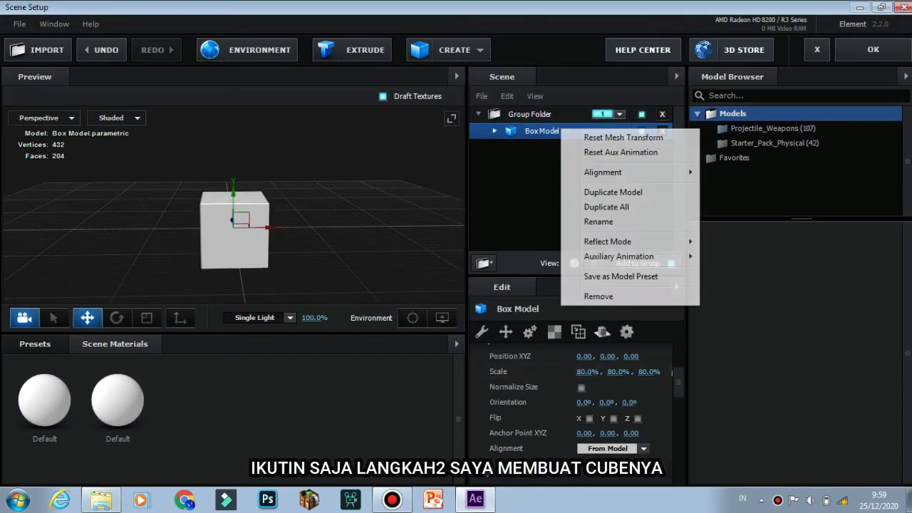
pyautogui.click(598, 222)
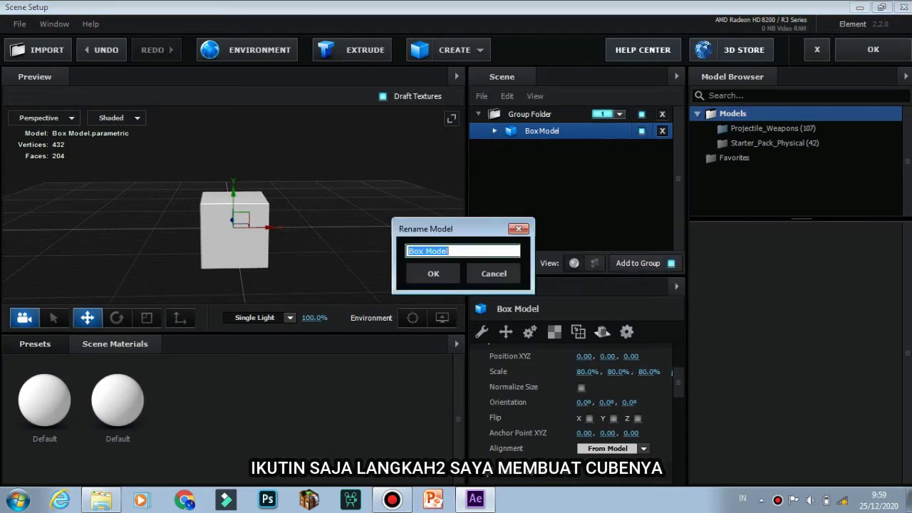
pyautogui.write('screen 1')
pyautogui.press('Return')
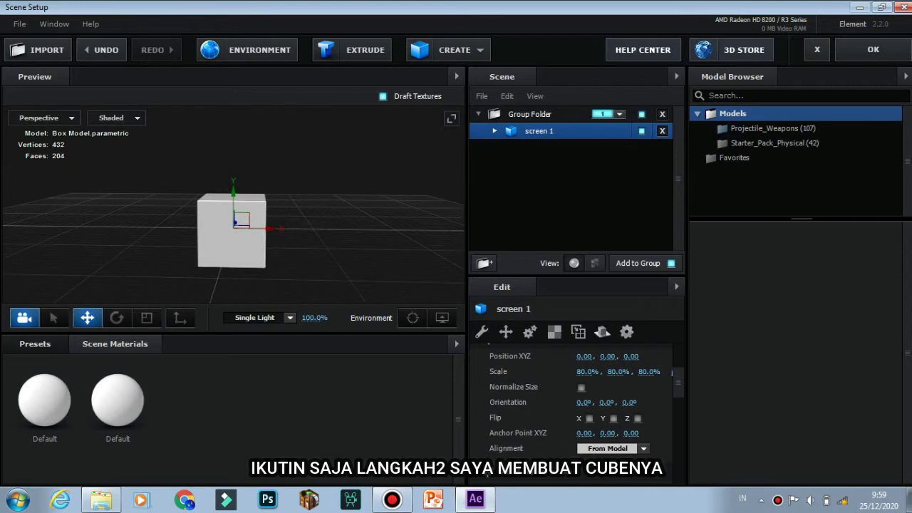
# Assign Custom Layer 1 as the diffuse texture of the screen 1 box's material.
pyautogui.click(495, 131)
pyautogui.click(555, 148)
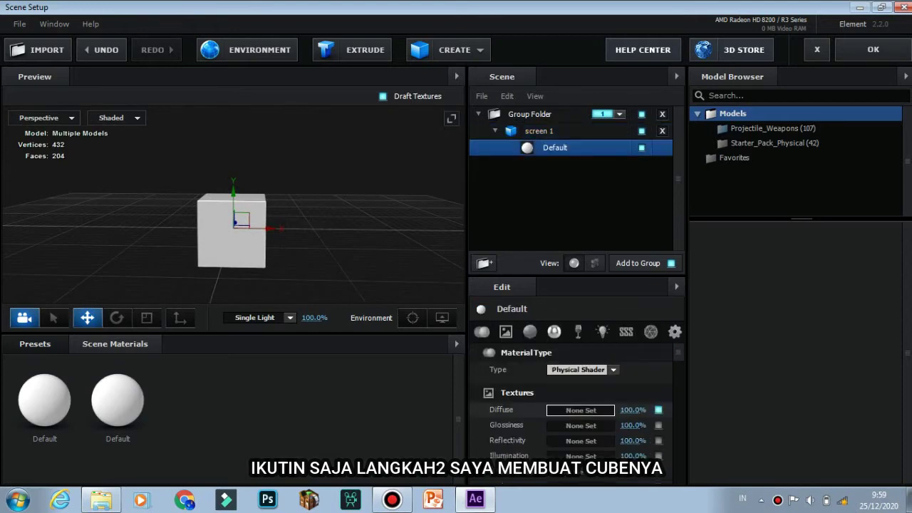
pyautogui.click(580, 410)
pyautogui.click(577, 243)
pyautogui.click(644, 262)
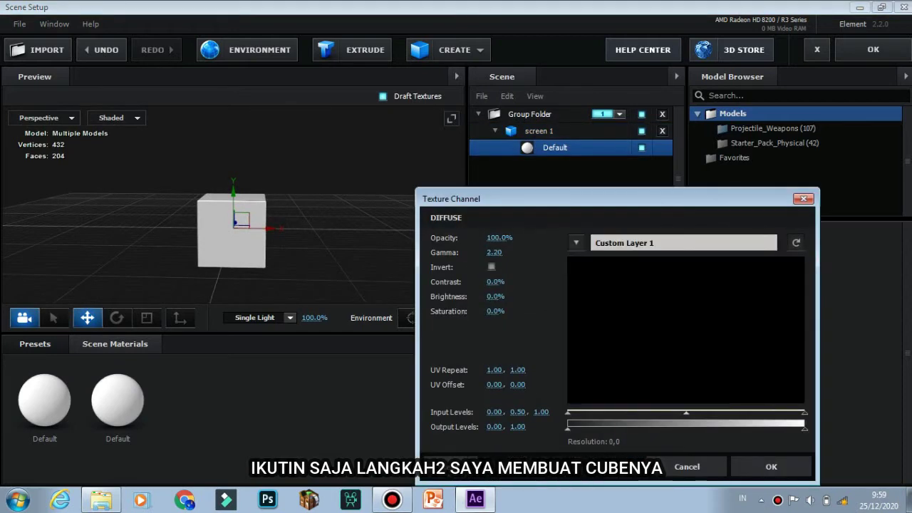
pyautogui.click(771, 467)
# Create a second box model at 80% scale on all axes and rename it screen 2.
pyautogui.moveTo(299, 236); pyautogui.dragTo(239, 258)
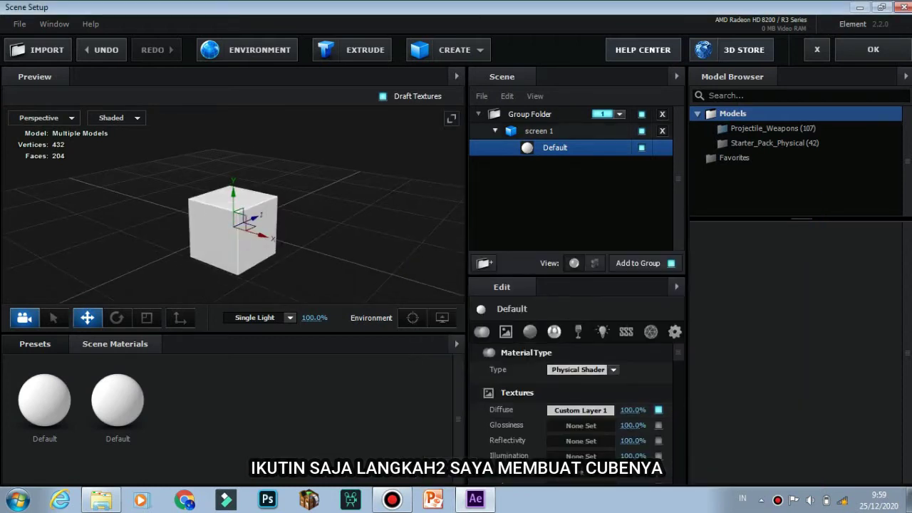
pyautogui.click(538, 130)
pyautogui.click(454, 50)
pyautogui.click(423, 79)
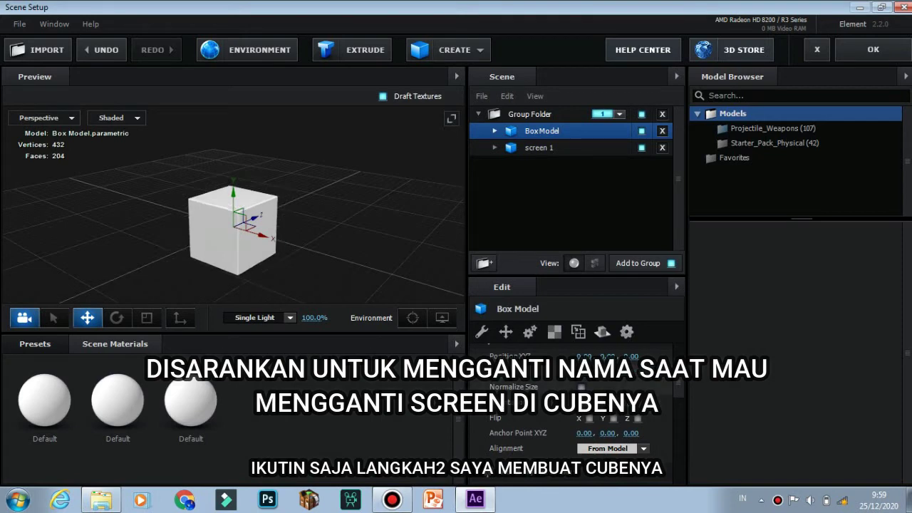
pyautogui.rightClick(561, 130)
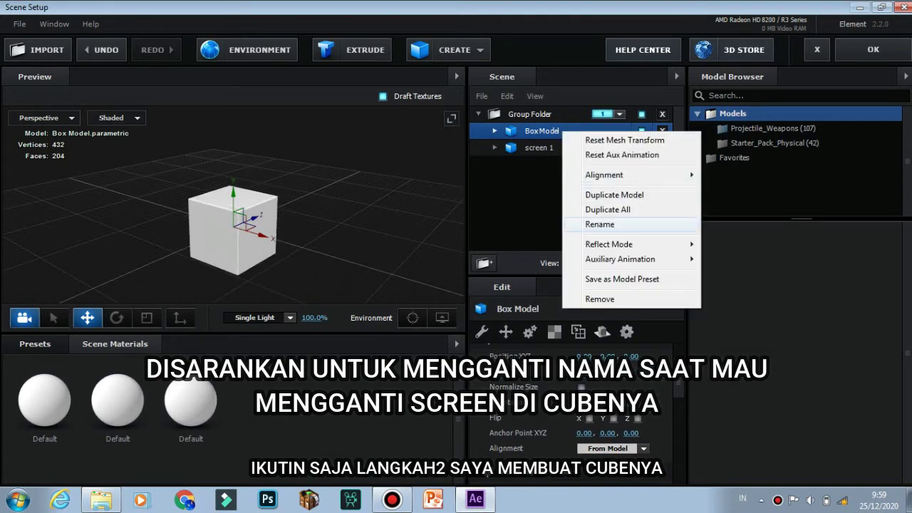
pyautogui.click(610, 222)
pyautogui.write('screen 2')
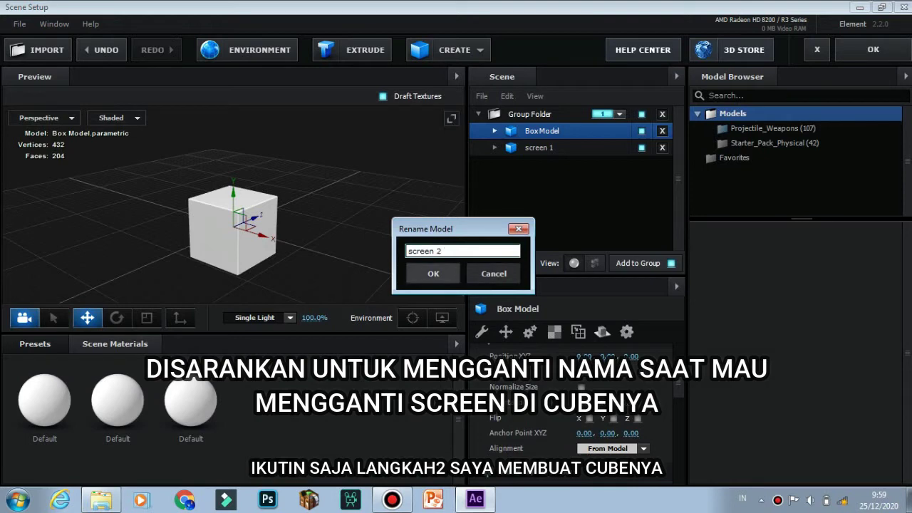
pyautogui.click(433, 273)
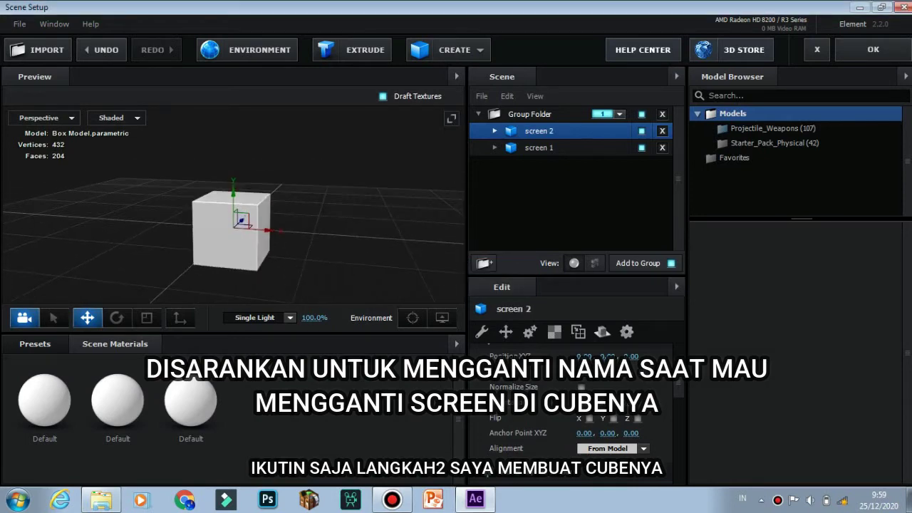
# Duplicate the screen 2 box three times and move screen 1 above the copies in the group folder.
pyautogui.hotkey('ctrl', 'd')
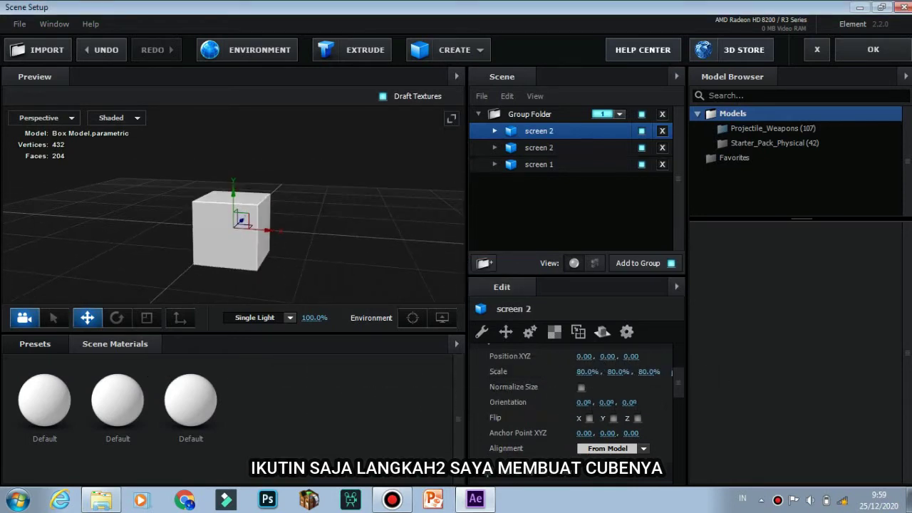
pyautogui.hotkey('ctrl', 'd')
pyautogui.hotkey('ctrl', 'd')
pyautogui.click(595, 181)
pyautogui.click(595, 165)
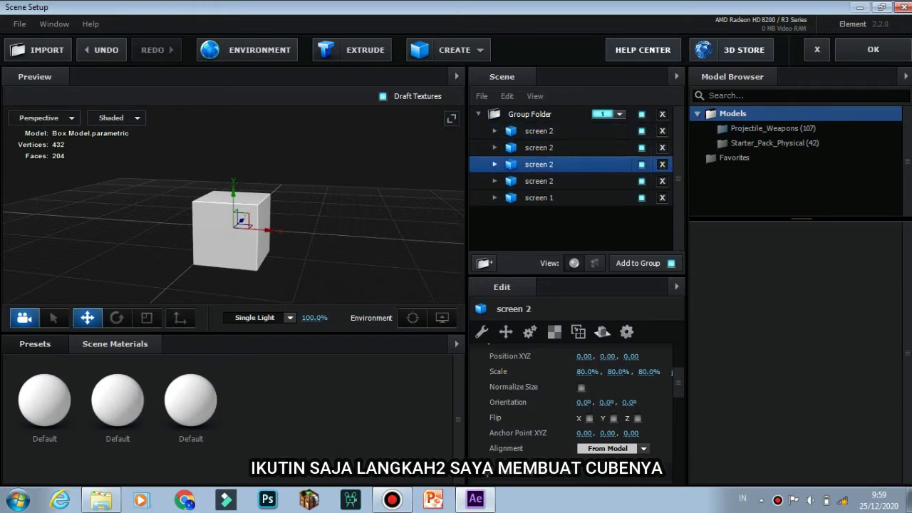
pyautogui.click(595, 148)
pyautogui.click(595, 131)
pyautogui.moveTo(595, 132); pyautogui.dragTo(596, 134)
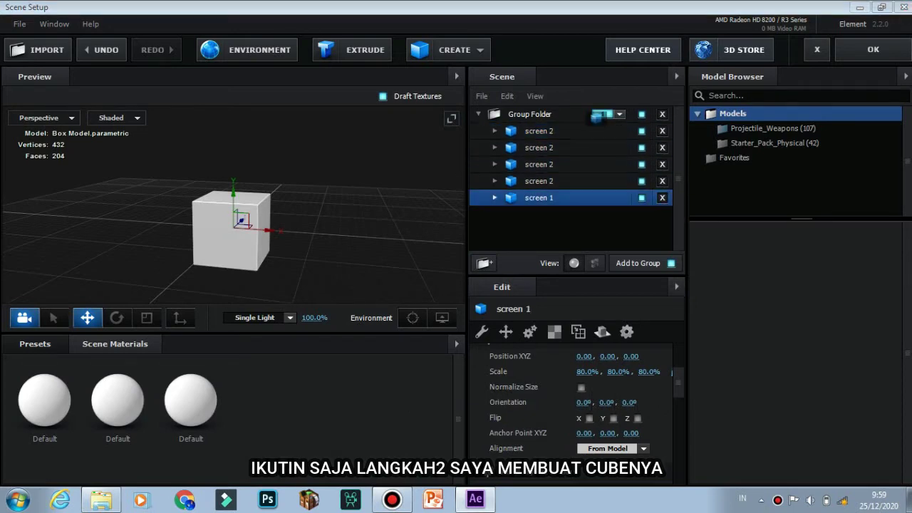
# Move the screen 1 box along Z to about -0.79 so it stands beside the stacked screen 2 boxes.
pyautogui.moveTo(357, 246); pyautogui.dragTo(234, 228)
pyautogui.moveTo(314, 228); pyautogui.dragTo(342, 267)
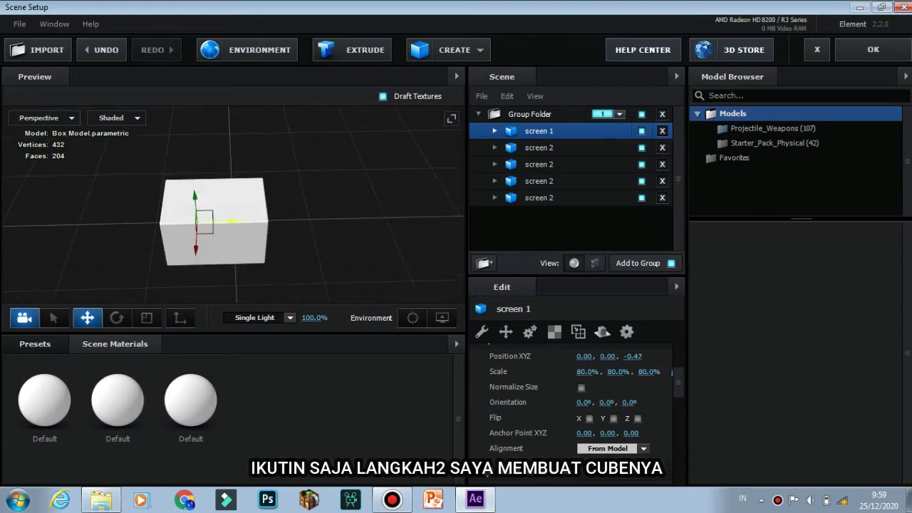
pyautogui.moveTo(229, 229); pyautogui.dragTo(203, 229)
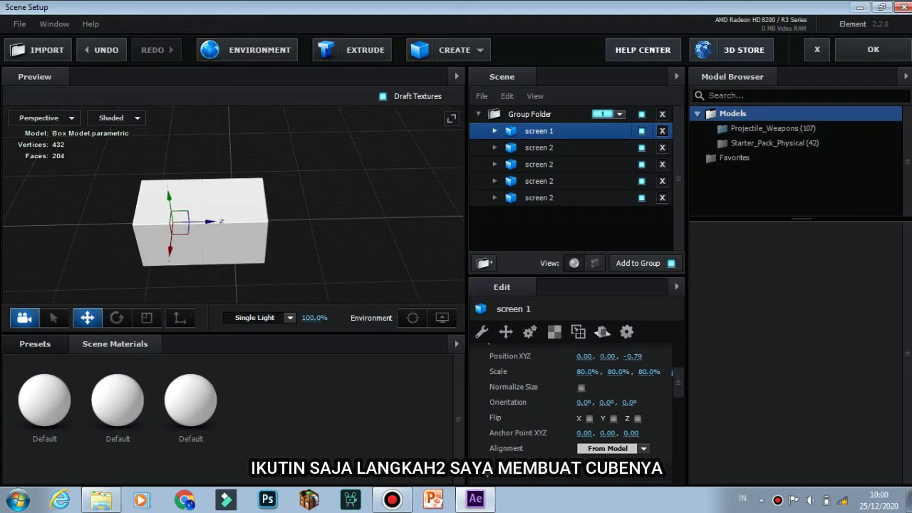
pyautogui.moveTo(285, 235)
pyautogui.mouseDown()
pyautogui.moveTo(364, 243)
pyautogui.moveTo(296, 239)
pyautogui.mouseUp()
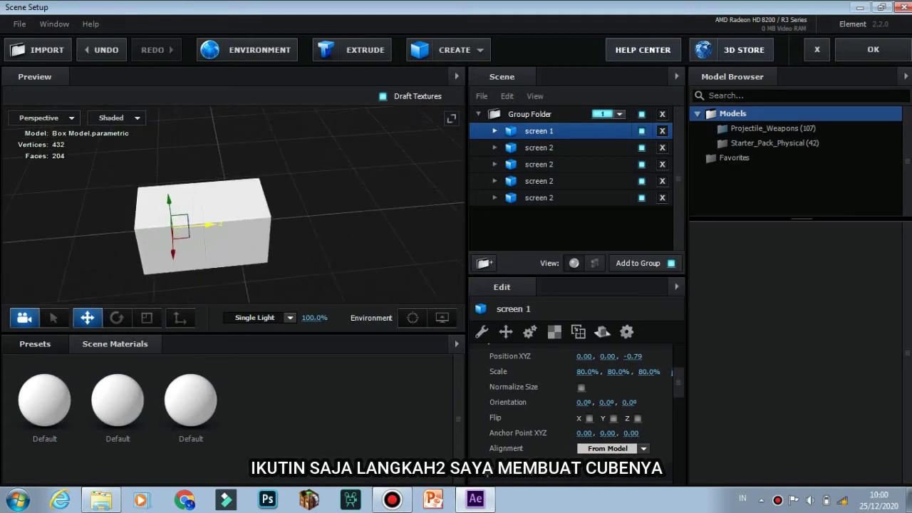
pyautogui.moveTo(209, 226); pyautogui.dragTo(207, 225)
# Move the first two screen 2 boxes along X to opposite sides of the centre box, at about 0.78 and -0.79.
pyautogui.click(538, 148)
pyautogui.moveTo(285, 238); pyautogui.dragTo(363, 242)
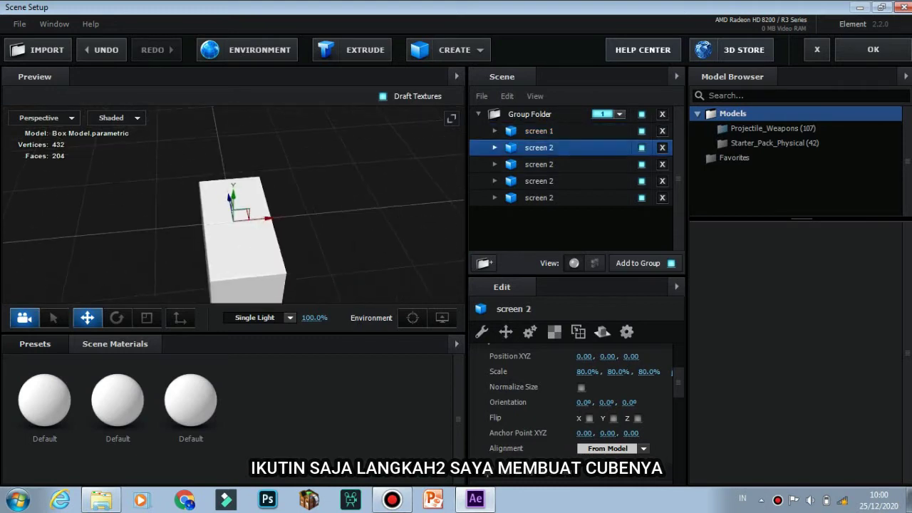
pyautogui.moveTo(270, 217); pyautogui.dragTo(338, 209)
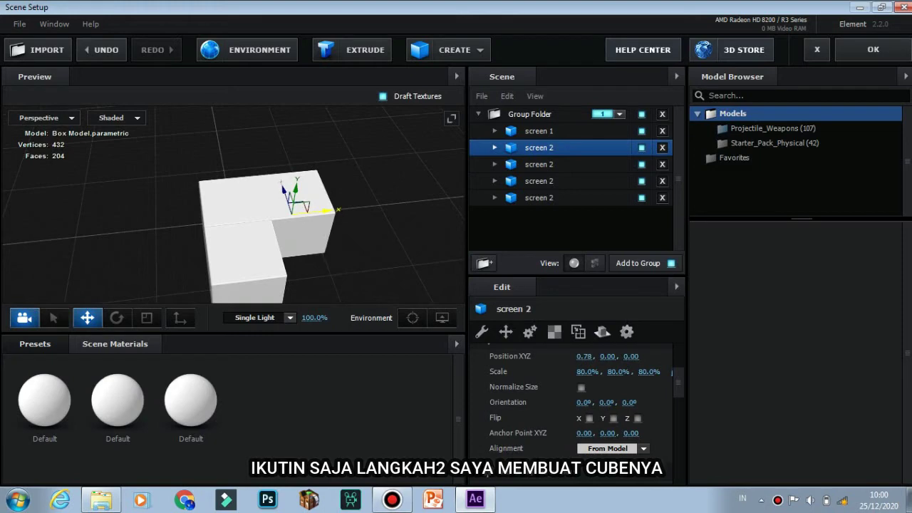
pyautogui.click(540, 164)
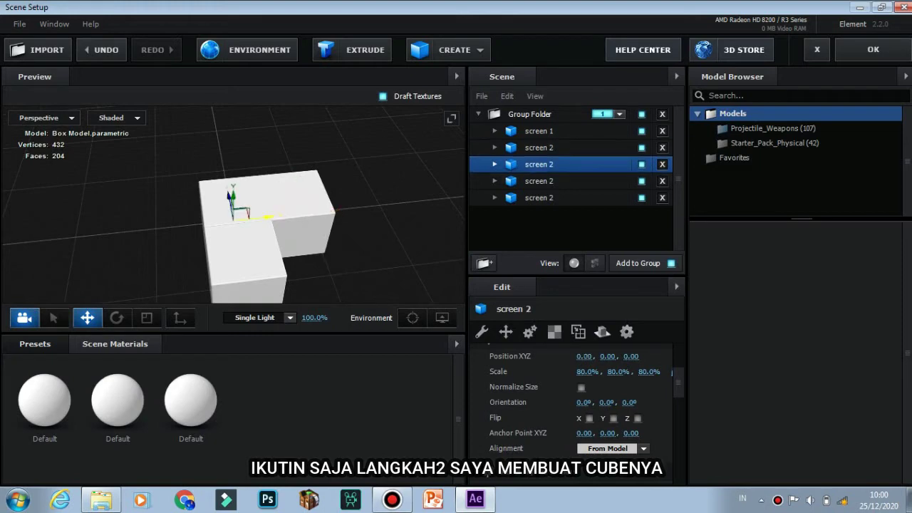
pyautogui.moveTo(265, 215); pyautogui.dragTo(207, 222)
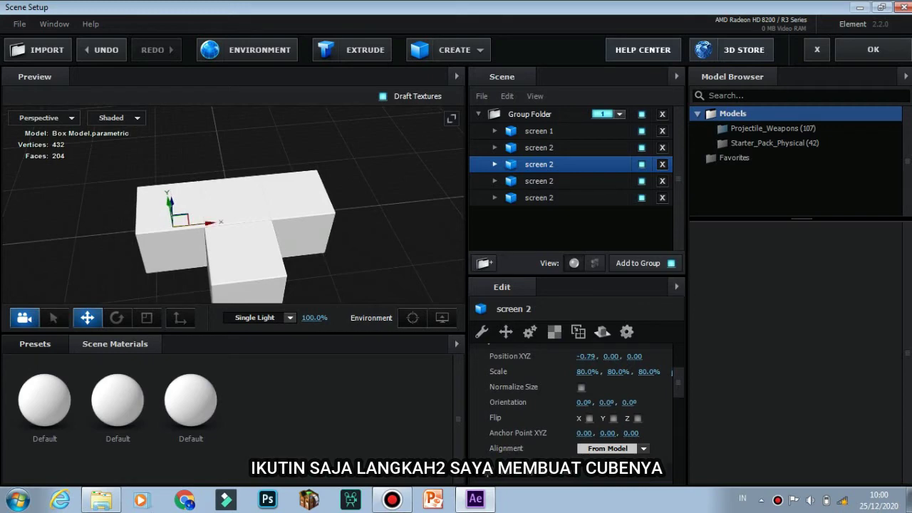
# Move the remaining two screen 2 boxes along Y, one up to about 0.79 and the other down to about -0.79.
pyautogui.moveTo(314, 246); pyautogui.dragTo(236, 222)
pyautogui.click(539, 181)
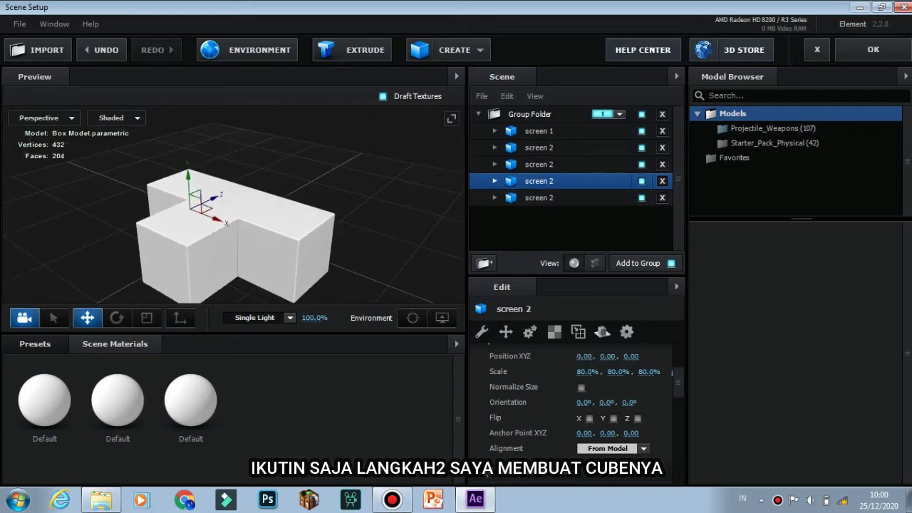
pyautogui.moveTo(321, 246); pyautogui.dragTo(203, 217)
pyautogui.moveTo(233, 189); pyautogui.dragTo(232, 126)
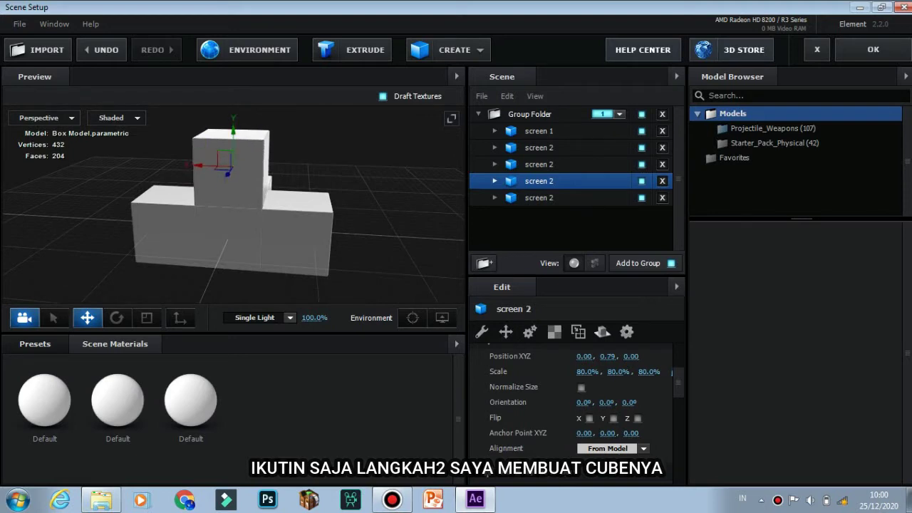
pyautogui.moveTo(285, 246); pyautogui.dragTo(306, 212)
pyautogui.click(539, 197)
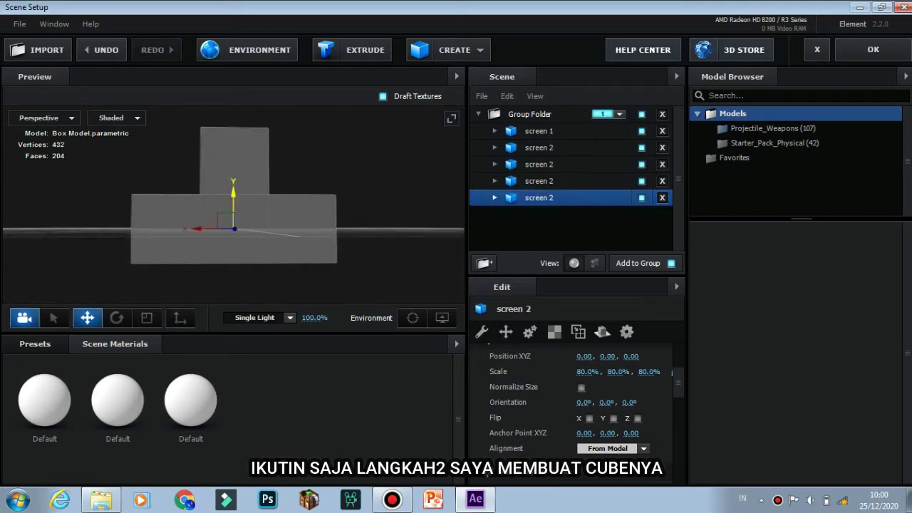
pyautogui.moveTo(233, 191); pyautogui.dragTo(233, 254)
pyautogui.moveTo(285, 228); pyautogui.dragTo(253, 260)
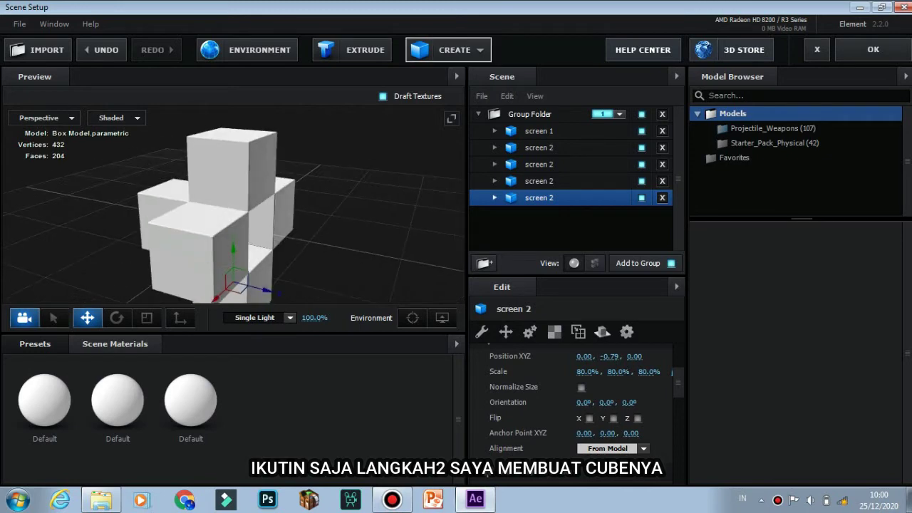
# Create another box model in the scene and rename it screen 3.
pyautogui.click(454, 50)
pyautogui.click(426, 82)
pyautogui.click(425, 80)
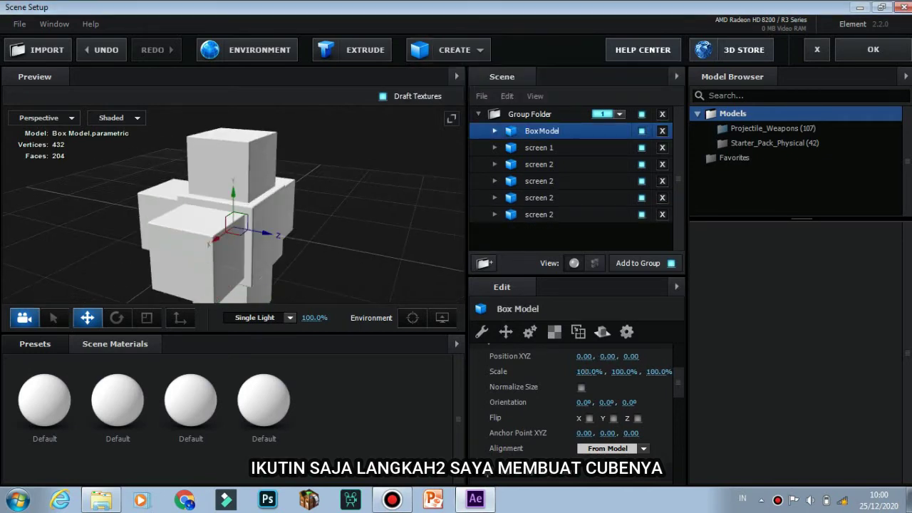
pyautogui.rightClick(545, 132)
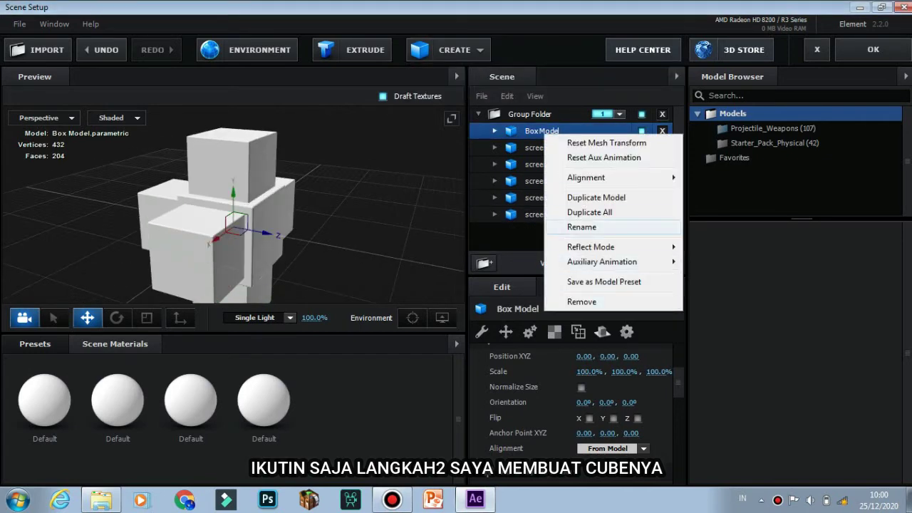
pyautogui.click(581, 227)
pyautogui.write('scr')
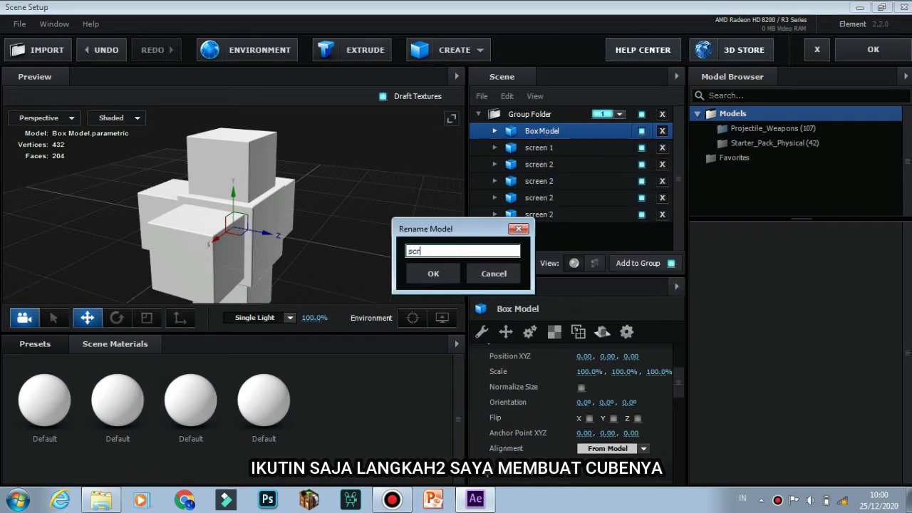
pyautogui.write('een 3')
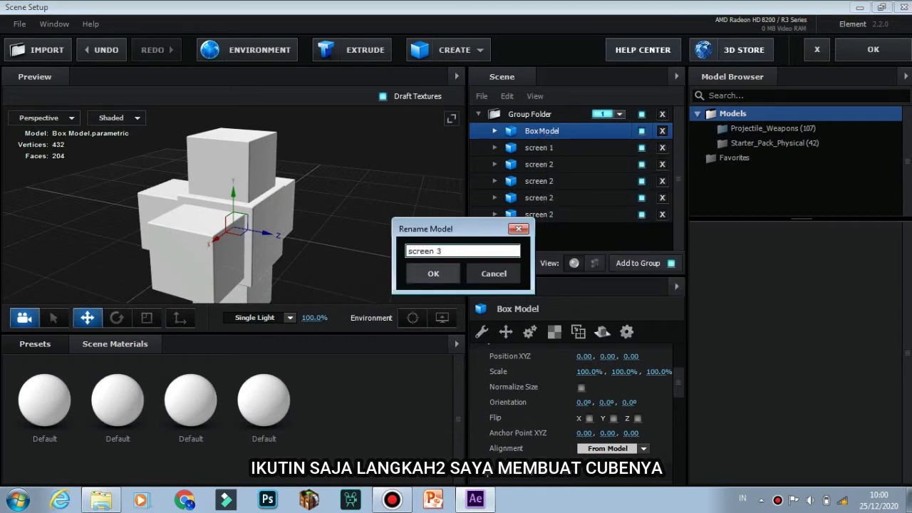
pyautogui.click(433, 273)
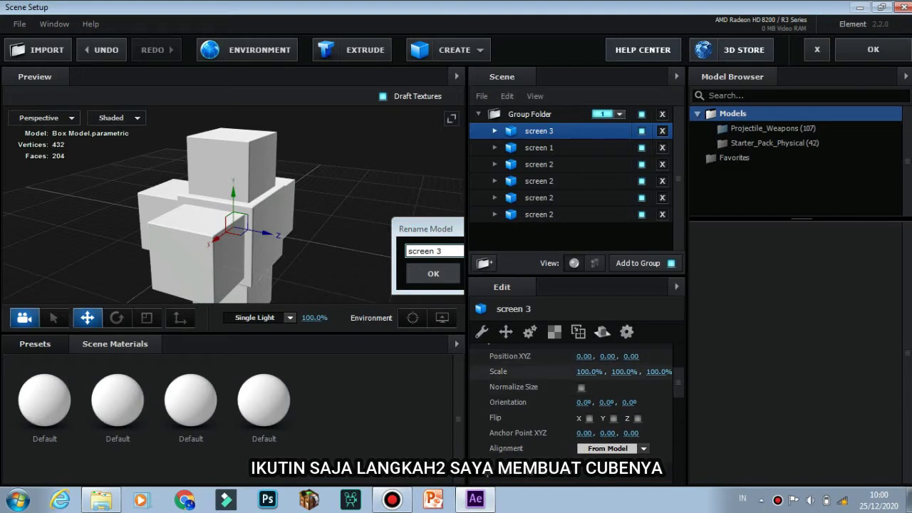
# Set the scale of the screen 3 box to 80% on all three axes.
pyautogui.moveTo(589, 372); pyautogui.dragTo(587, 372)
pyautogui.click(649, 371)
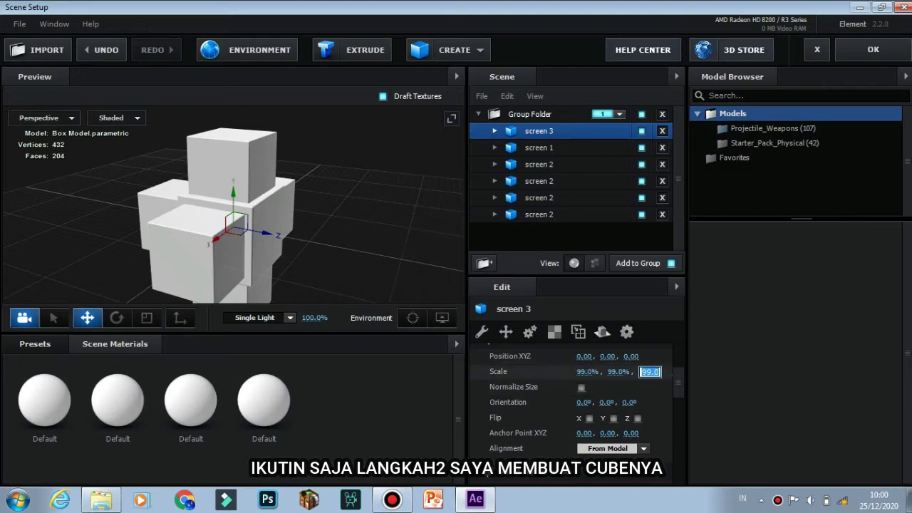
pyautogui.press('Return')
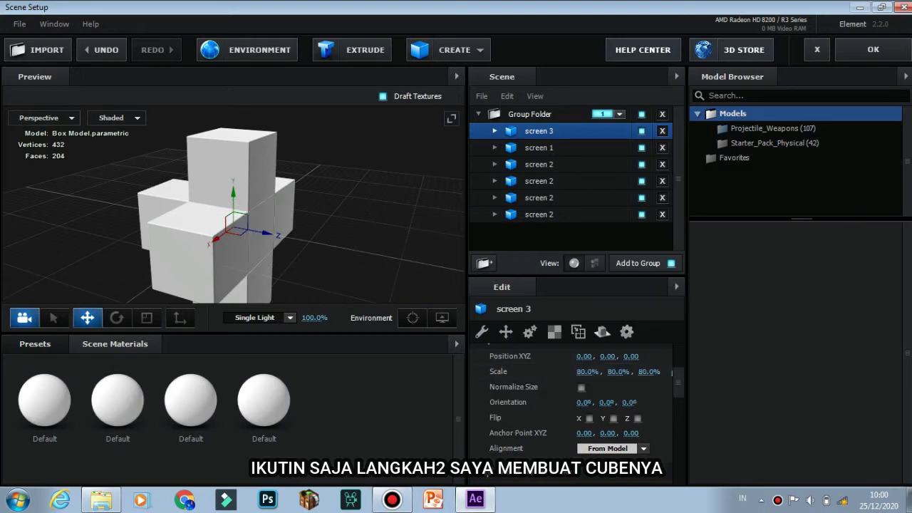
# Assign Custom Layer 3, the screen 3 cube layer, as the diffuse texture of the screen 3 box's material.
pyautogui.click(495, 131)
pyautogui.click(555, 147)
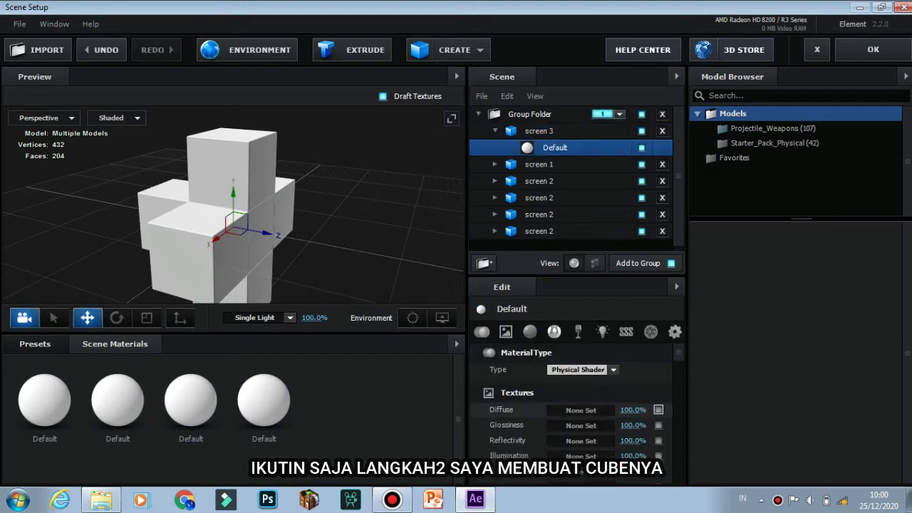
pyautogui.click(581, 411)
pyautogui.click(576, 243)
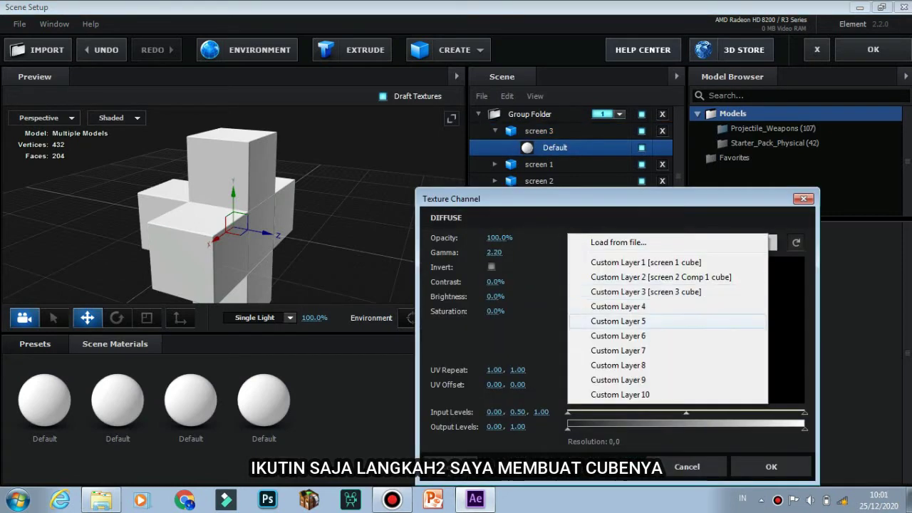
pyautogui.click(645, 292)
pyautogui.click(771, 467)
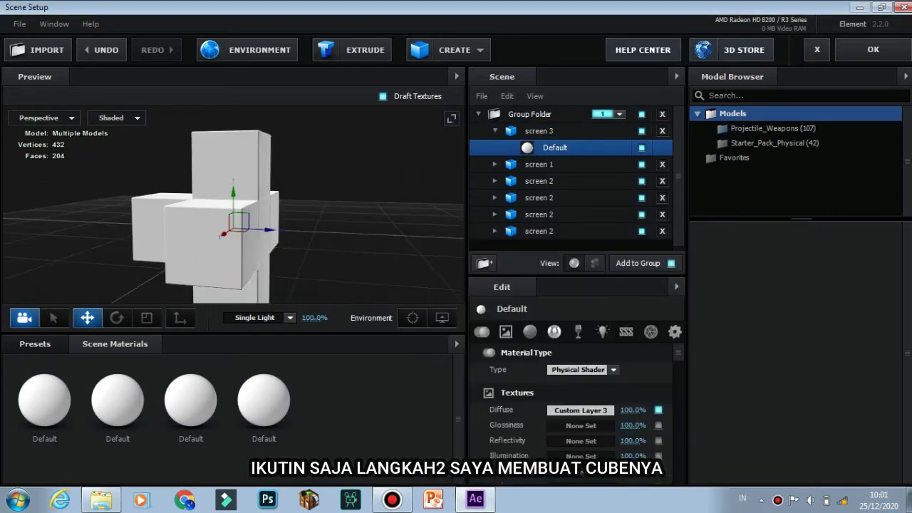
# Brighten the environment texture with input levels of about 0.39 midtone and 0.85 white and an output black of about 0.14, and apply the scene.
pyautogui.moveTo(269, 227); pyautogui.dragTo(427, 208)
pyautogui.click(480, 114)
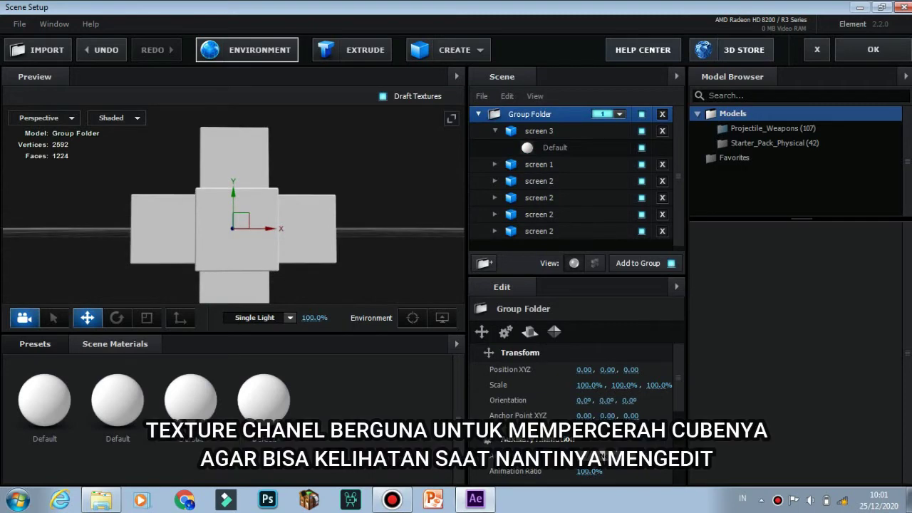
pyautogui.click(248, 50)
pyautogui.moveTo(357, 115); pyautogui.dragTo(513, 39)
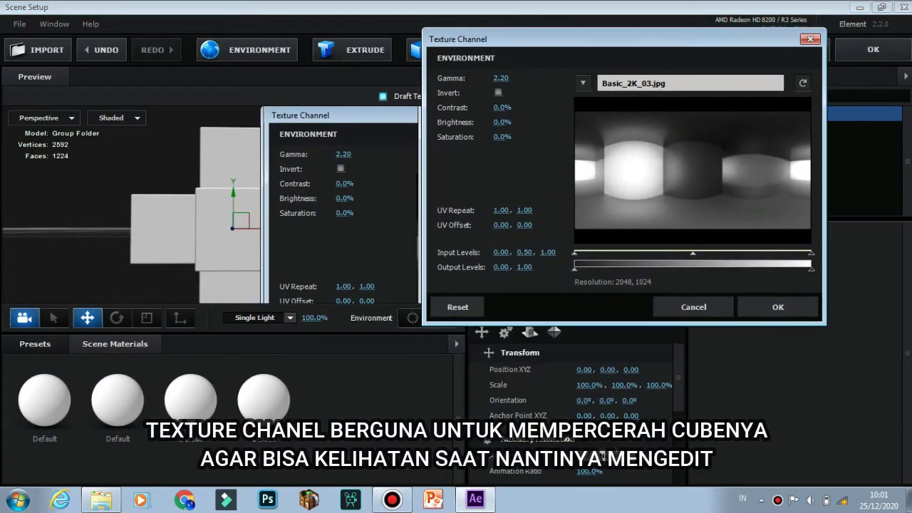
pyautogui.moveTo(692, 253); pyautogui.dragTo(667, 253)
pyautogui.moveTo(574, 268); pyautogui.dragTo(594, 268)
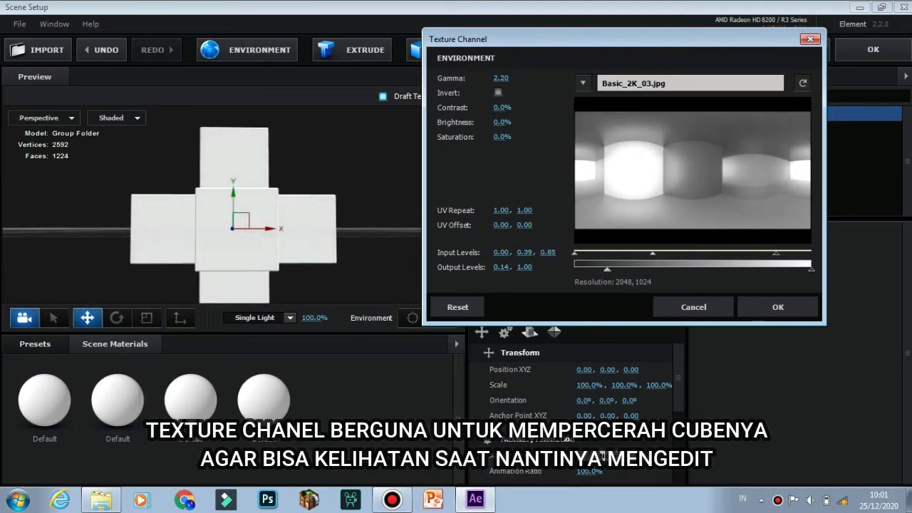
pyautogui.click(778, 307)
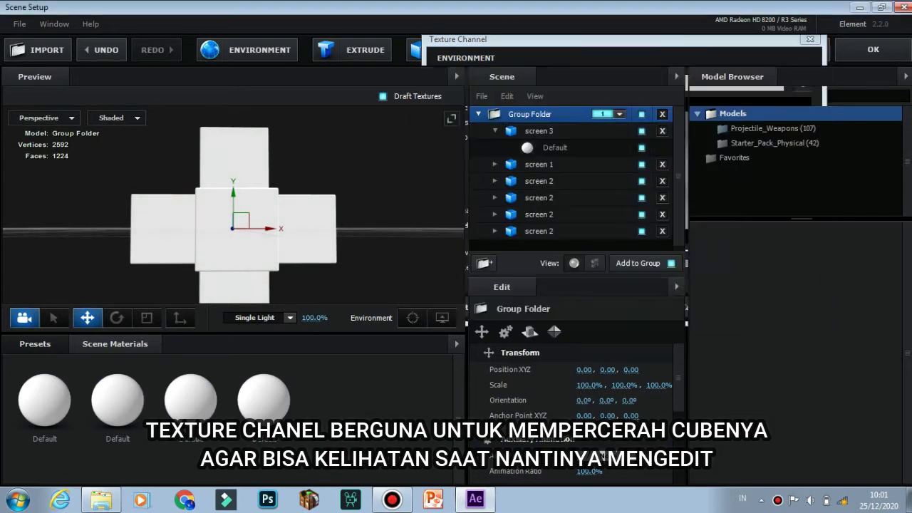
pyautogui.moveTo(314, 213); pyautogui.dragTo(239, 222)
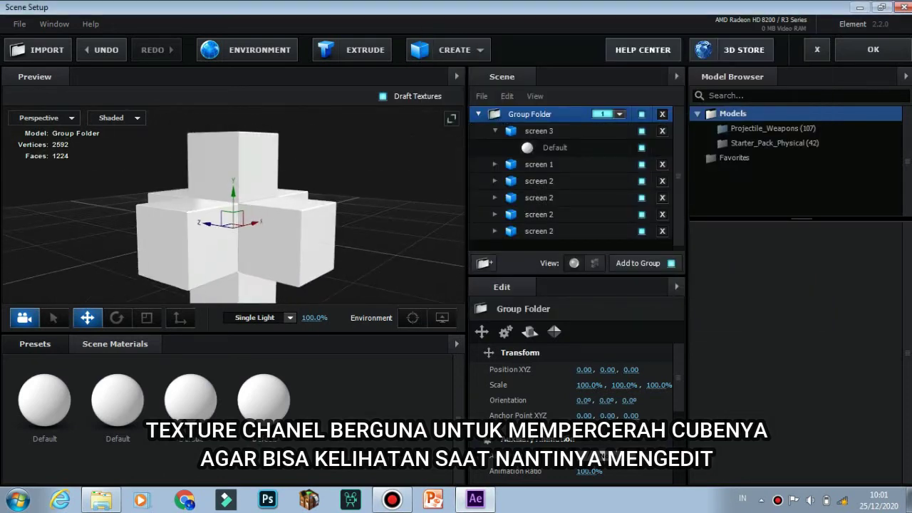
pyautogui.click(873, 49)
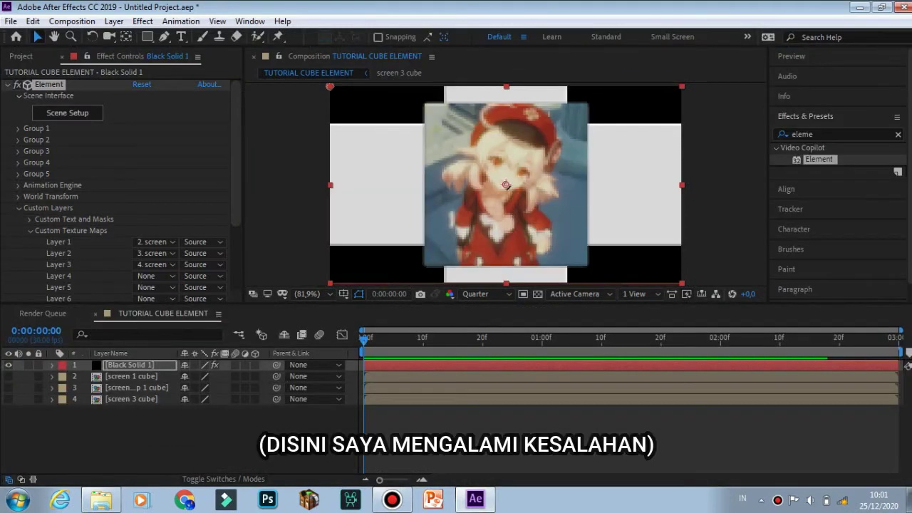
# Reopen the Element scene of Black Solid 1 and assign Custom Layer 2 as diffuse texture of the second screen 2 box's material.
pyautogui.click(130, 365)
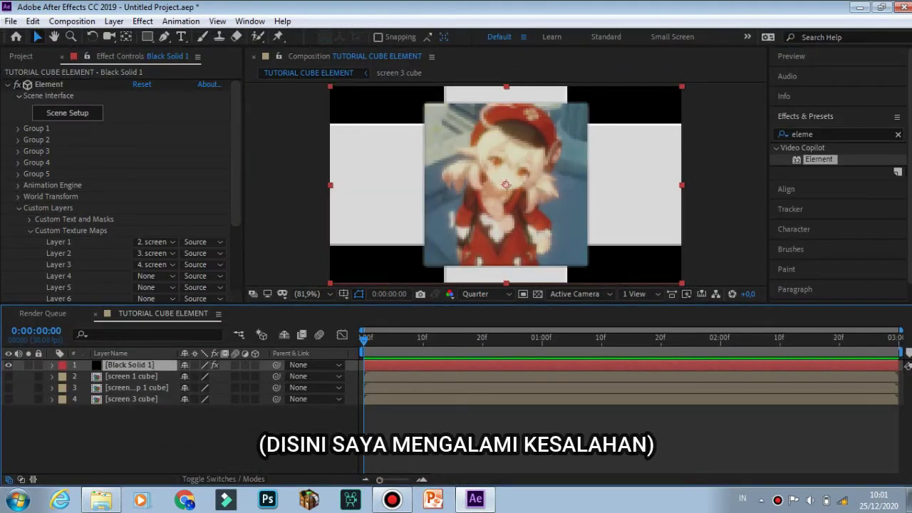
pyautogui.click(68, 113)
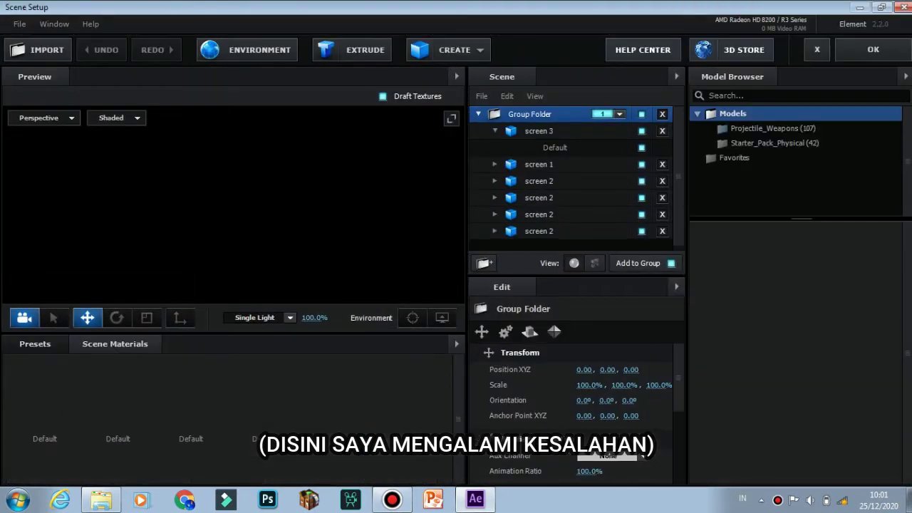
pyautogui.click(495, 198)
pyautogui.click(555, 214)
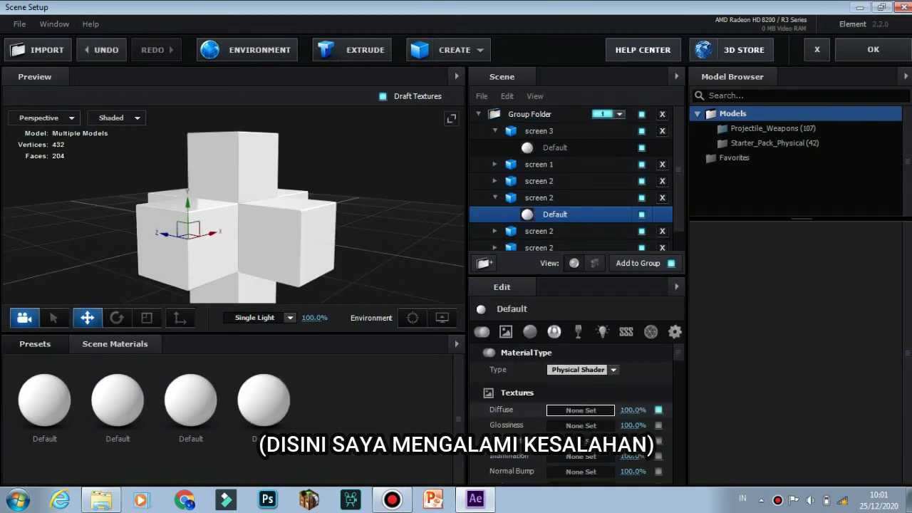
pyautogui.click(581, 410)
pyautogui.click(641, 241)
pyautogui.click(627, 271)
pyautogui.click(771, 466)
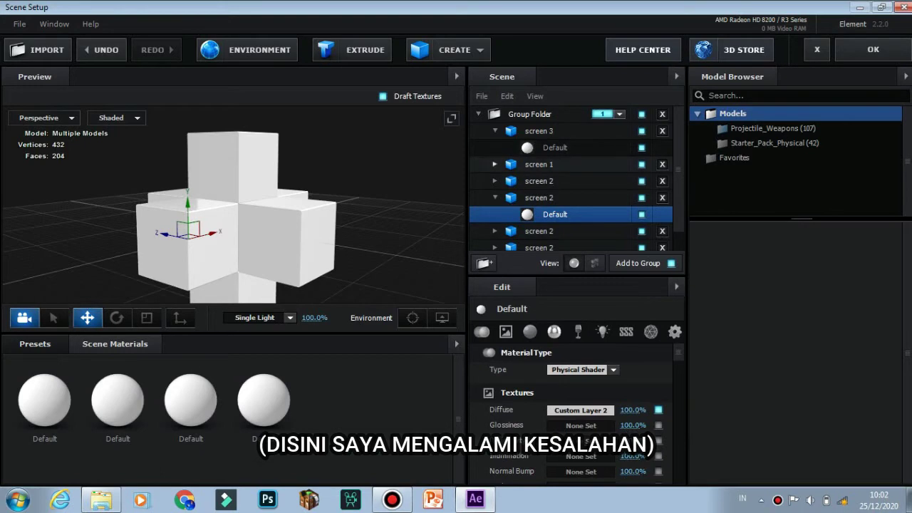
# Check the diffuse texture of the screen 1 box's material and apply the scene changes to the composition.
pyautogui.click(495, 165)
pyautogui.click(555, 181)
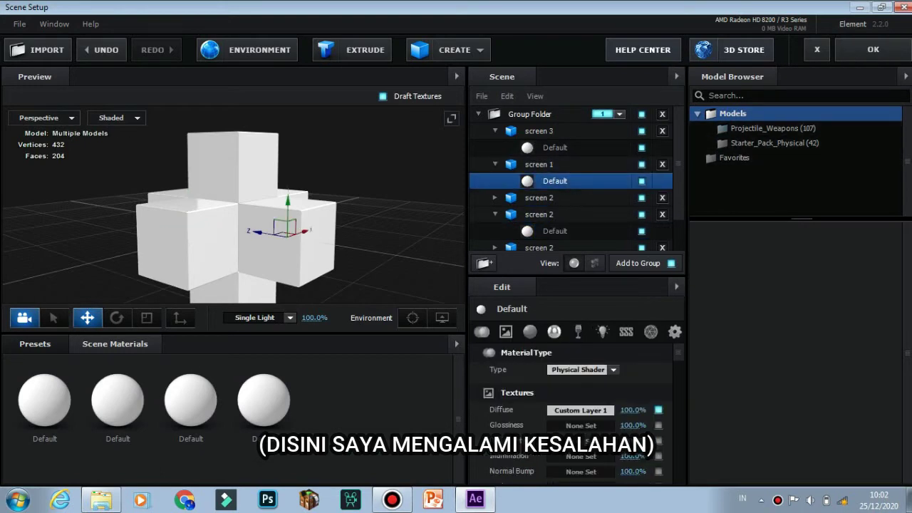
pyautogui.click(873, 50)
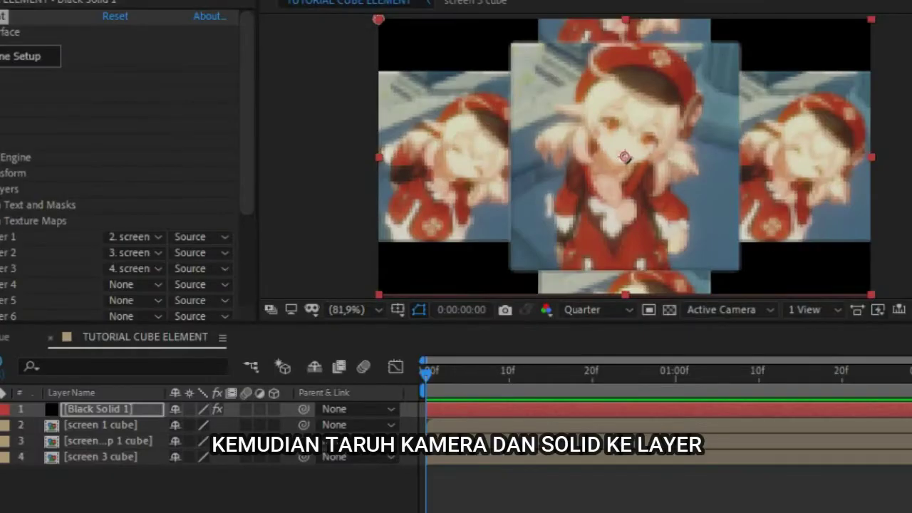
# Add a two-node camera named Camera 1 to the composition, keeping its default settings.
pyautogui.rightClick(104, 499)
pyautogui.moveTo(146, 296)
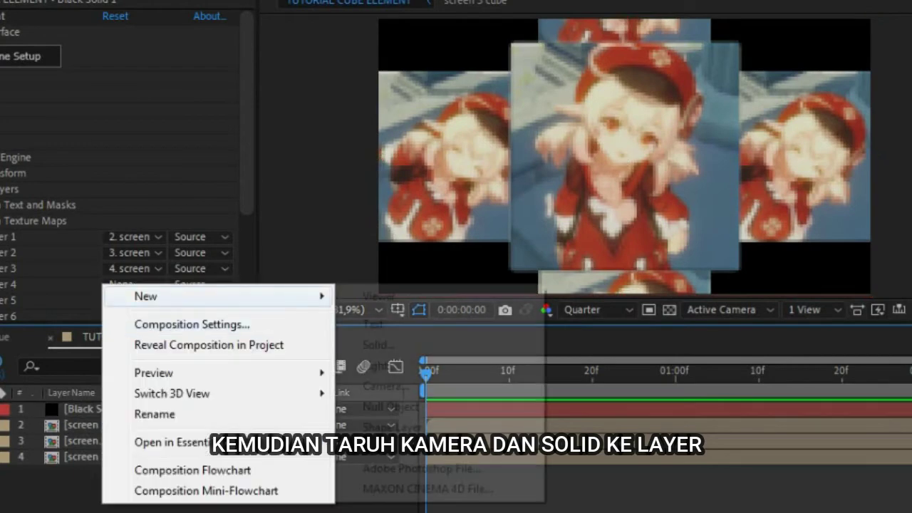
pyautogui.click(386, 385)
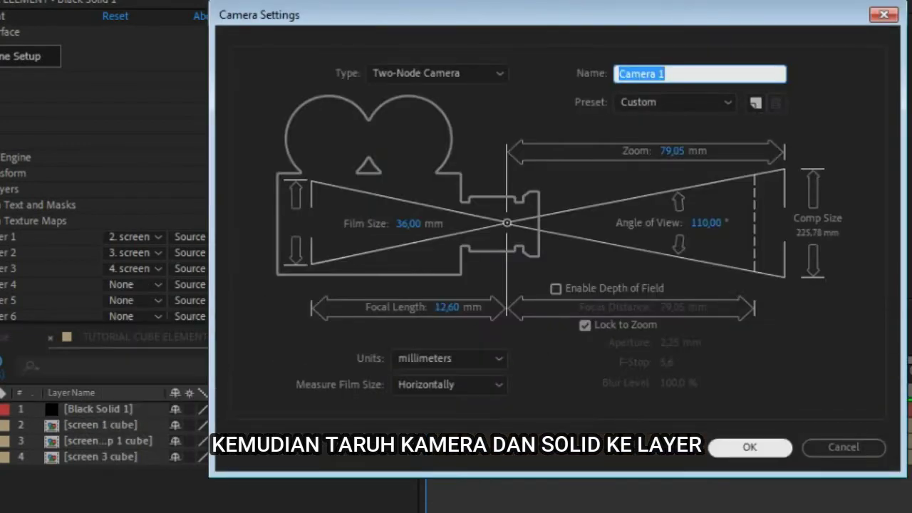
pyautogui.press('Return')
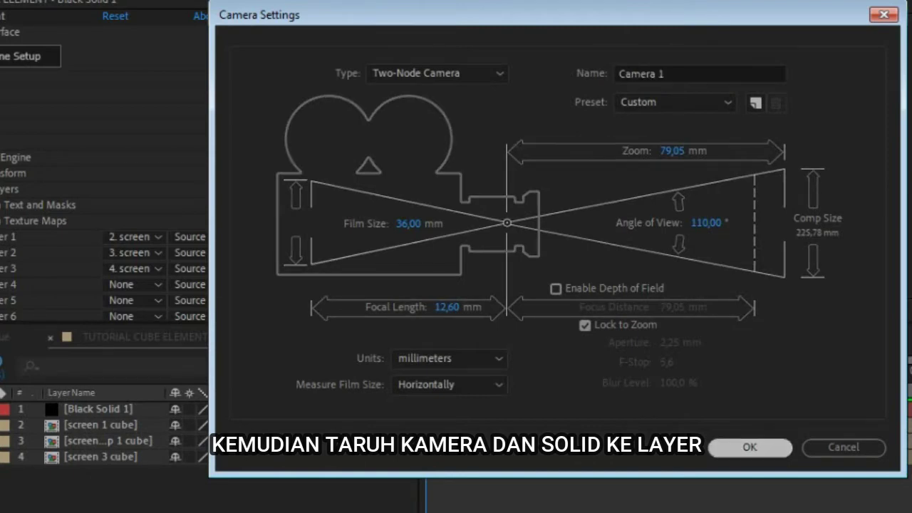
pyautogui.press('Return')
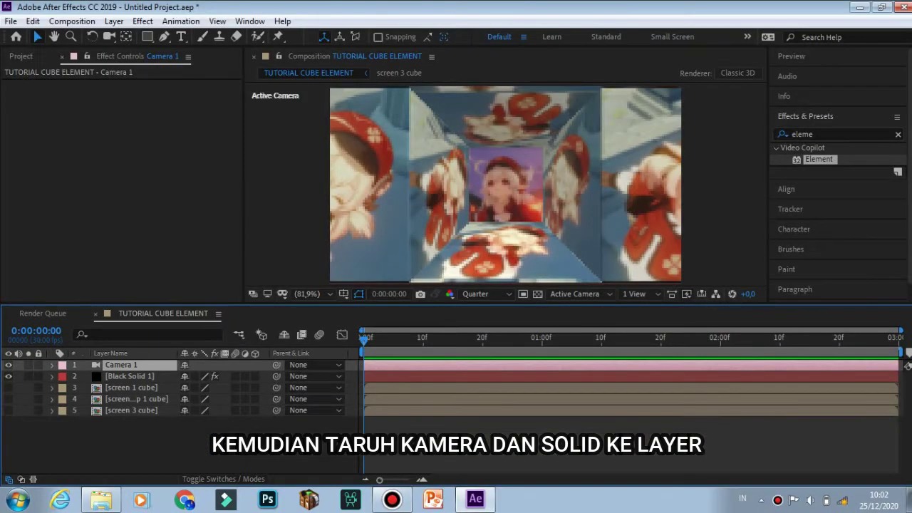
# Add a null object above the camera and make it a 3D layer.
pyautogui.rightClick(252, 464)
pyautogui.moveTo(300, 317)
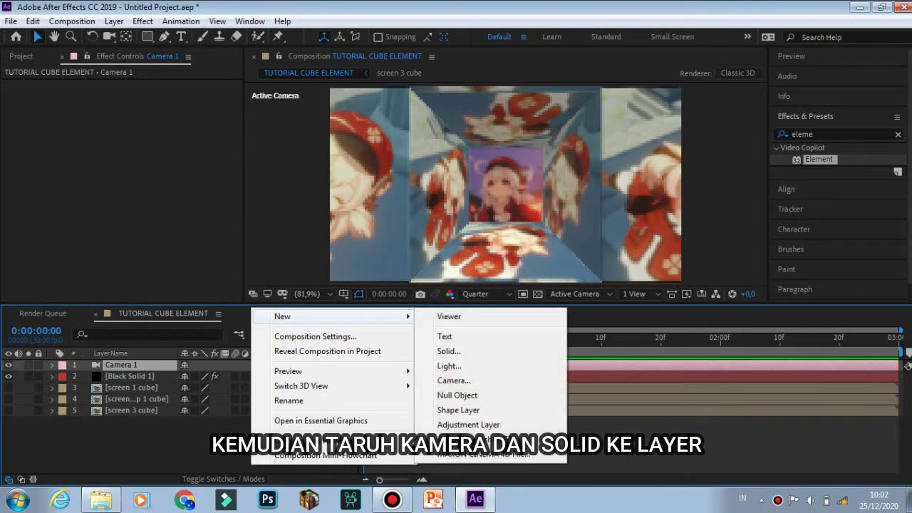
pyautogui.click(457, 395)
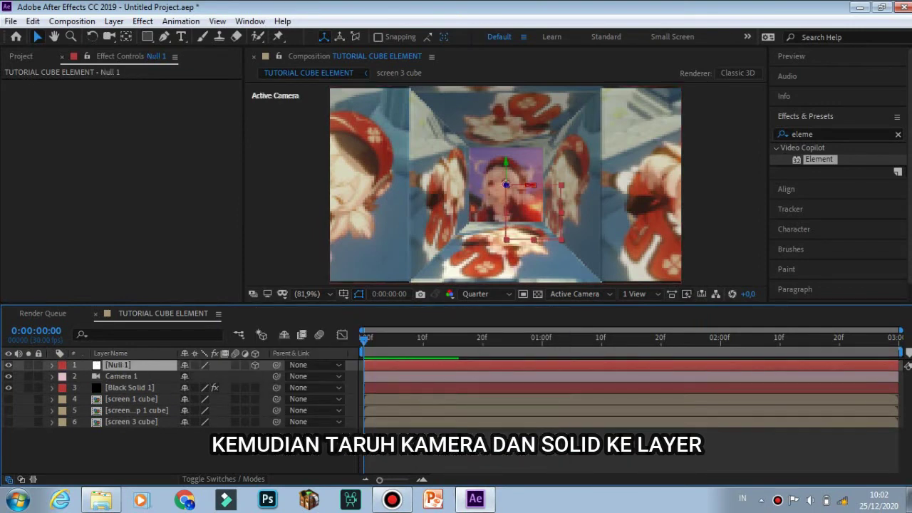
# Duplicate the null, parent the lower null to the upper one, and parent Camera 1 to the lower null.
pyautogui.hotkey('ctrl', 'd')
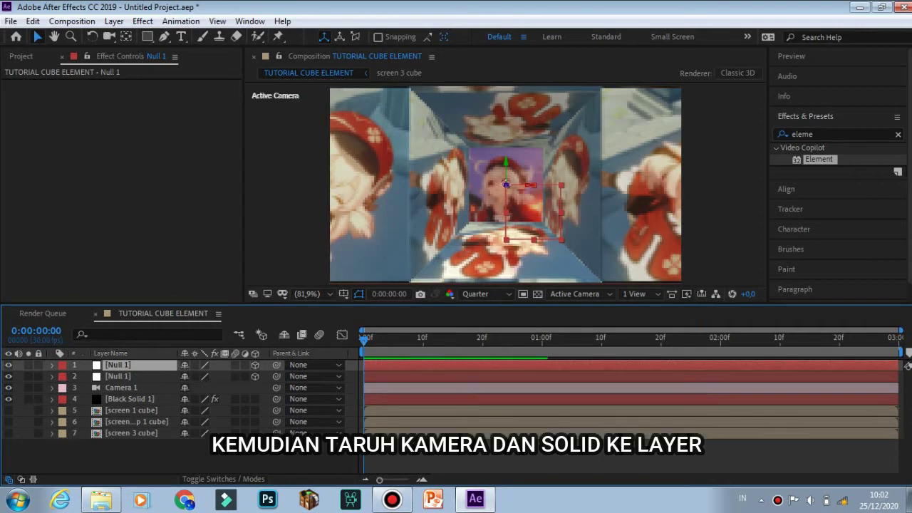
pyautogui.moveTo(276, 376); pyautogui.dragTo(273, 364)
pyautogui.click(129, 399)
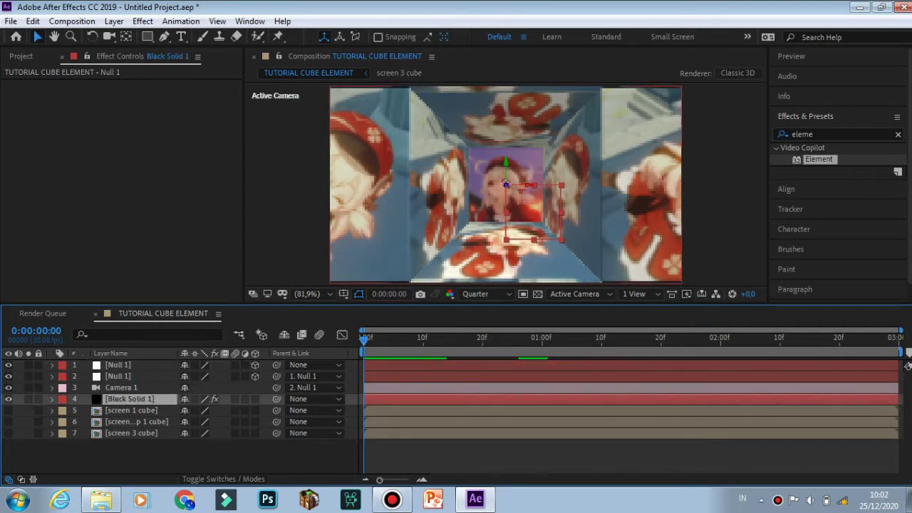
# Move the lower null backward along Z to beyond -343 until the whole cube arrangement fits in the frame.
pyautogui.click(117, 376)
pyautogui.press('p')
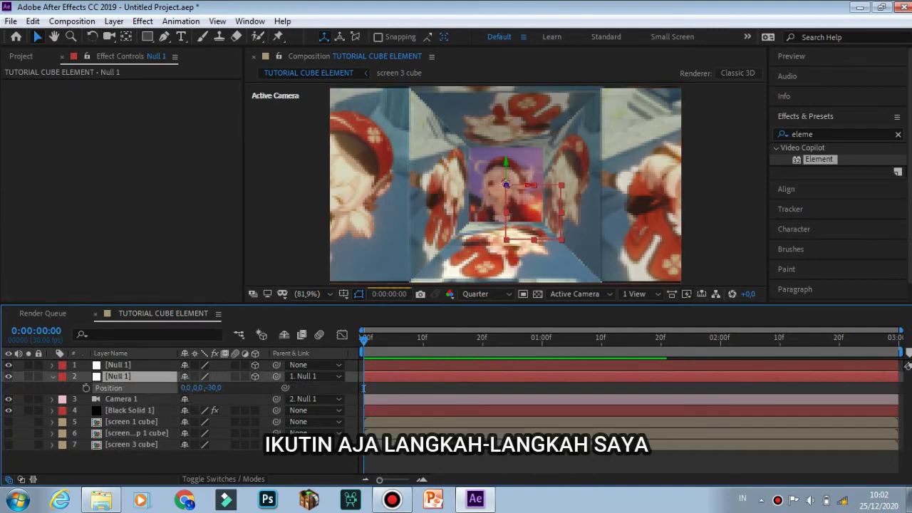
pyautogui.moveTo(213, 389); pyautogui.dragTo(7, 389)
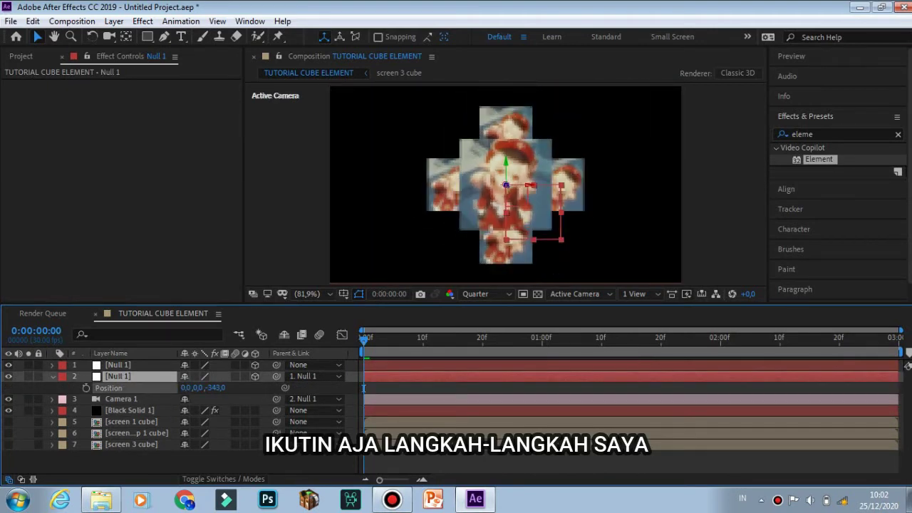
pyautogui.moveTo(203, 388); pyautogui.dragTo(182, 387)
# In Black Solid 1's Element effect, enable Multi-Object for Group 1 and start keyframing its Displace at 0 on the first frame.
pyautogui.click(130, 410)
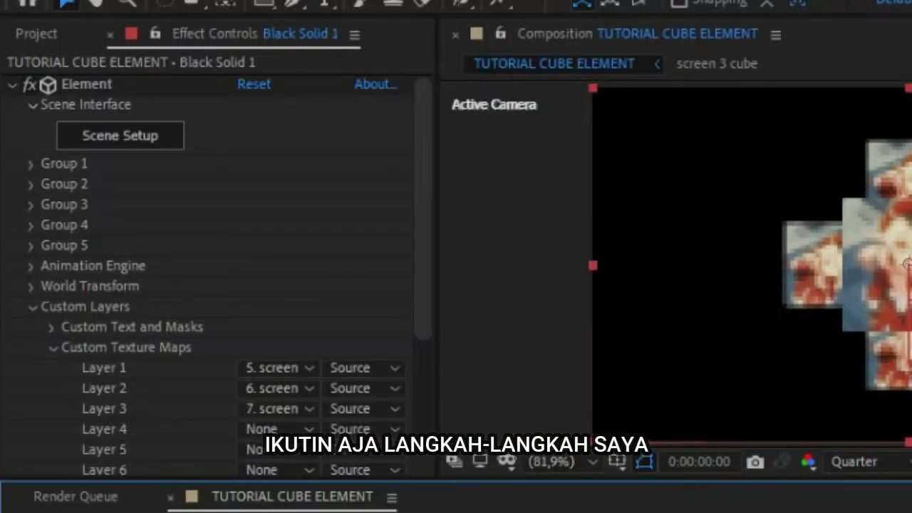
pyautogui.click(31, 165)
pyautogui.click(51, 245)
pyautogui.scroll(-1, 52, 246)
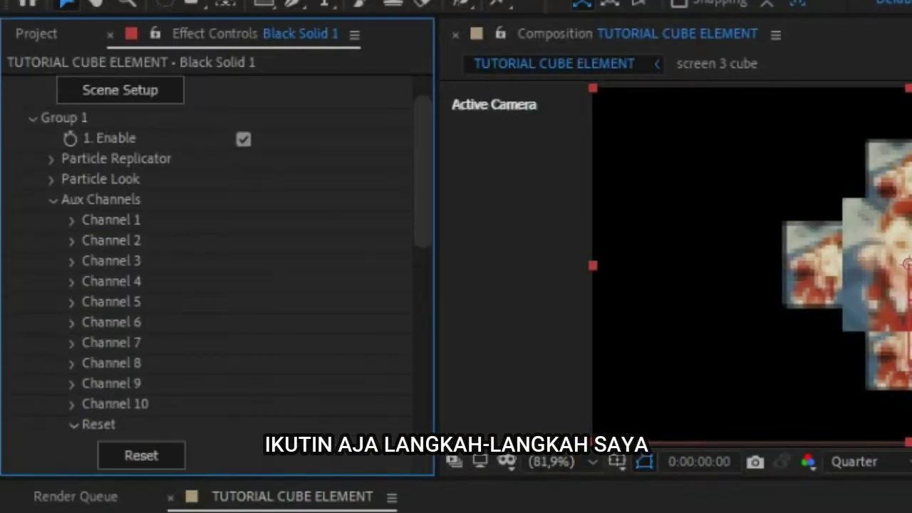
pyautogui.click(51, 200)
pyautogui.click(53, 179)
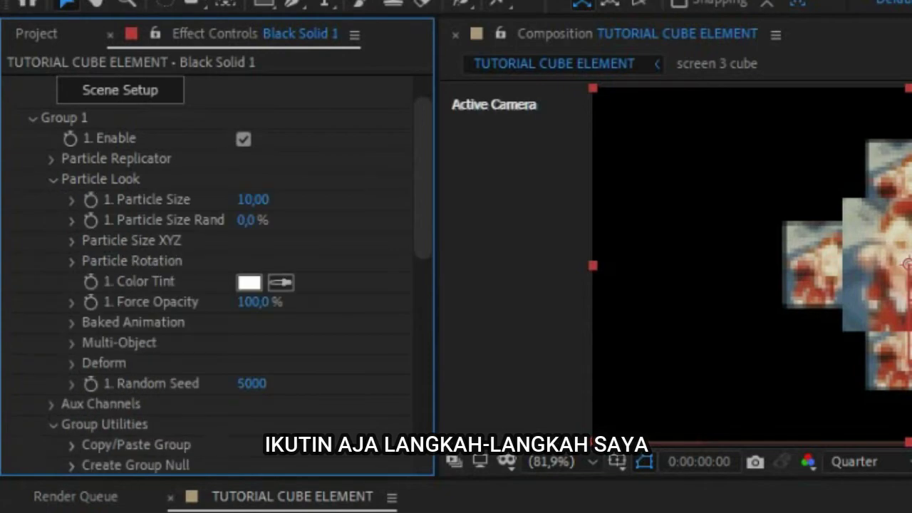
pyautogui.scroll(-2, 213, 285)
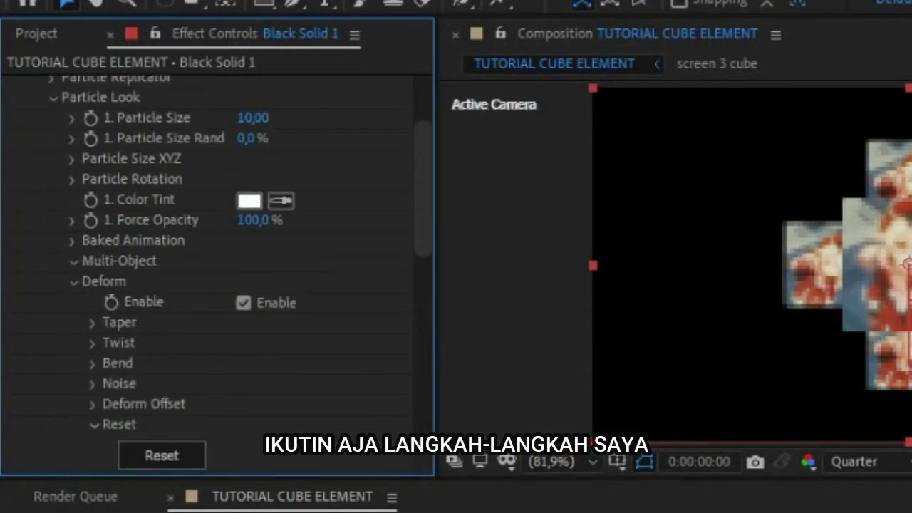
pyautogui.click(74, 261)
pyautogui.click(73, 302)
pyautogui.click(244, 282)
pyautogui.scroll(-5, 243, 283)
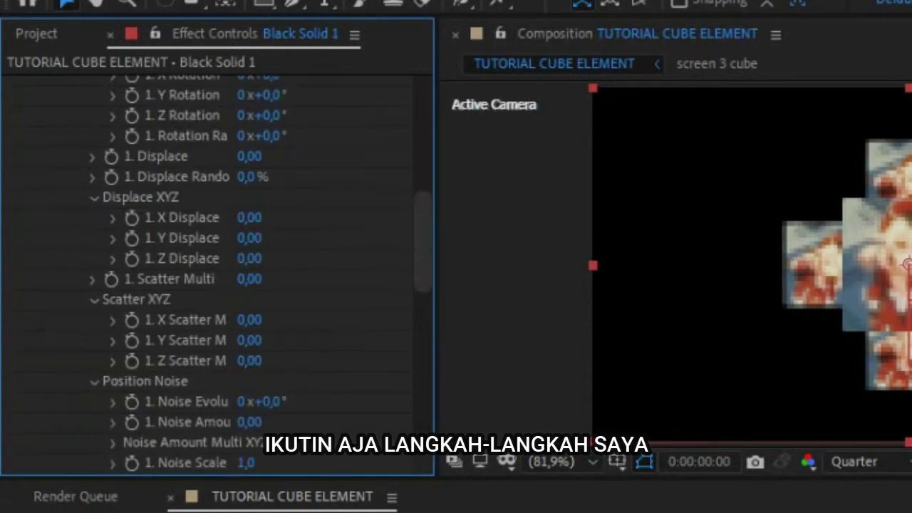
pyautogui.scroll(3, 244, 282)
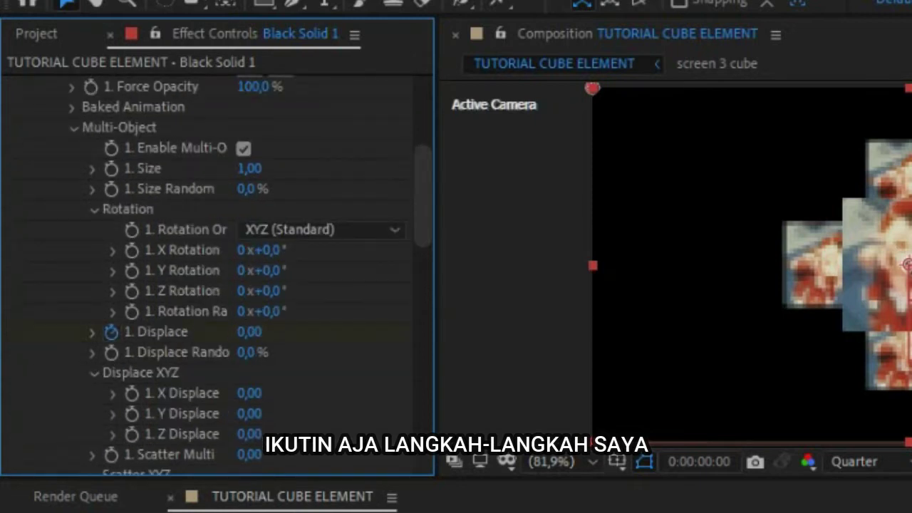
# Try a Multi-Object Y Rotation of about 40° on Group 1 and reset it to 0°.
pyautogui.moveTo(267, 270); pyautogui.dragTo(296, 270)
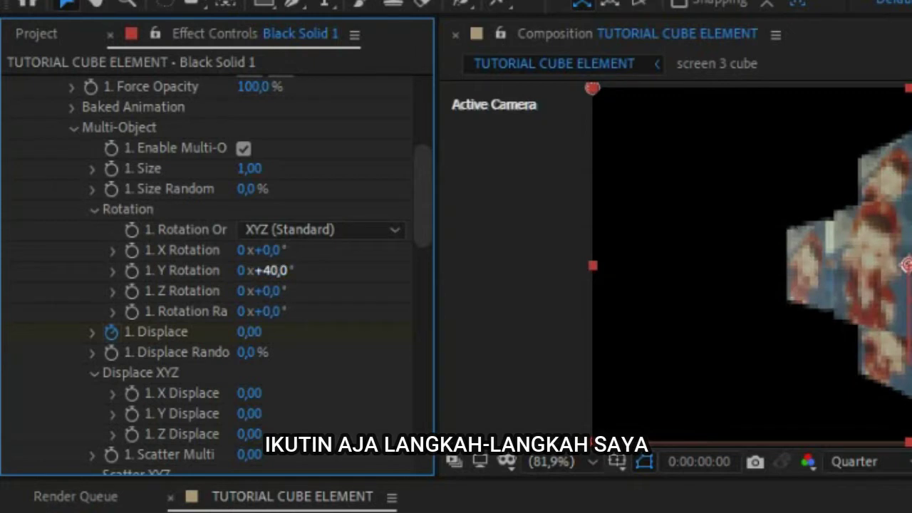
pyautogui.click(278, 271)
pyautogui.write('0')
pyautogui.press('Return')
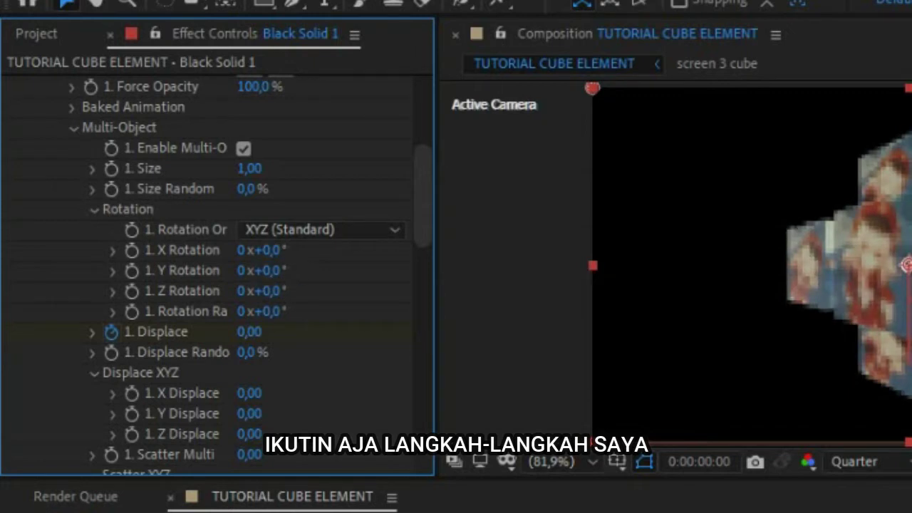
# Try a Particle Rotation of about 33° around X on Group 1 and reset it to 0°.
pyautogui.scroll(6, 214, 278)
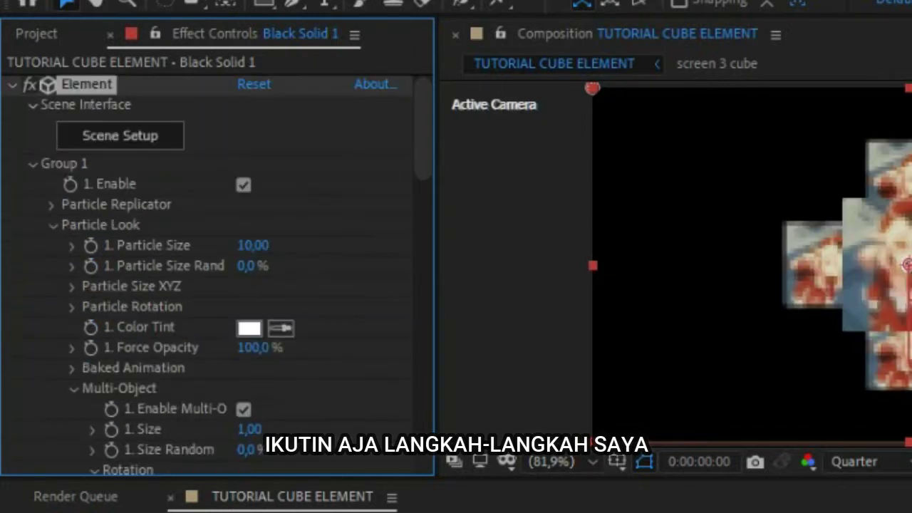
pyautogui.click(72, 308)
pyautogui.scroll(-1, 214, 278)
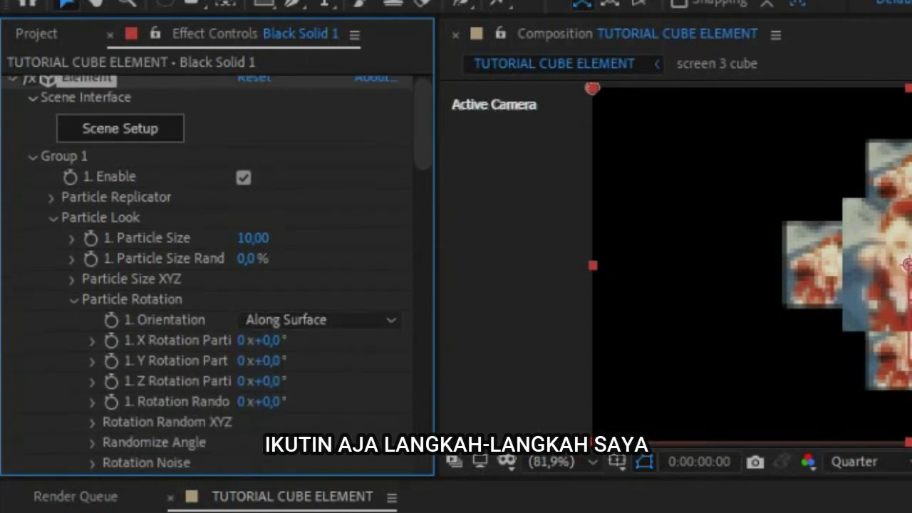
pyautogui.scroll(1, 214, 278)
pyautogui.scroll(-5, 214, 278)
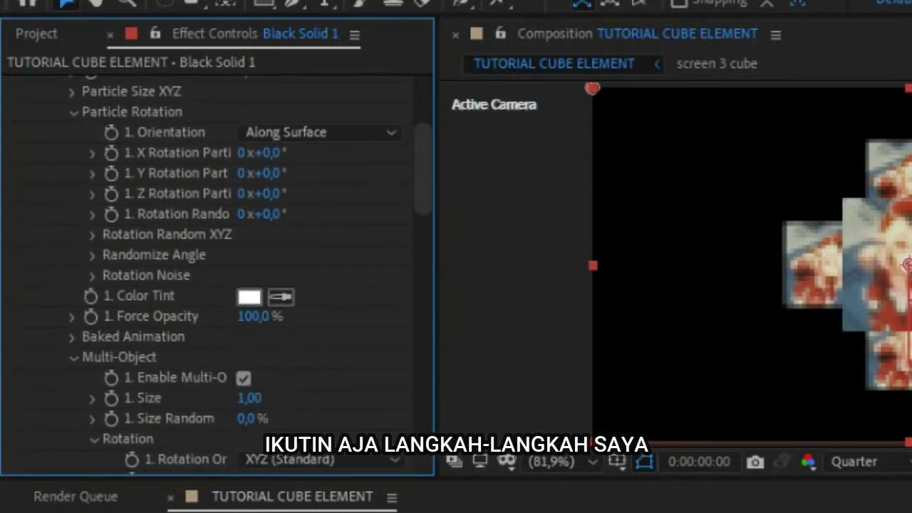
pyautogui.moveTo(268, 153); pyautogui.dragTo(302, 153)
pyautogui.click(272, 153)
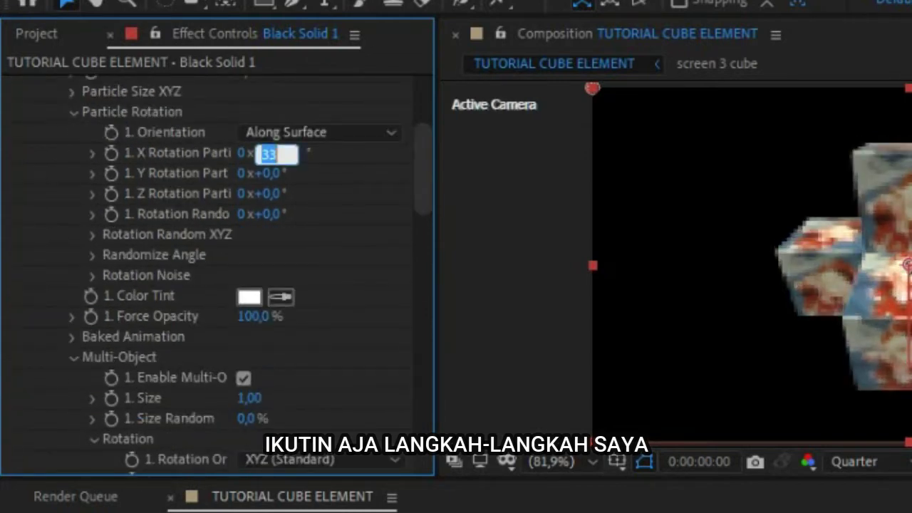
pyautogui.write('0')
pyautogui.press('Return')
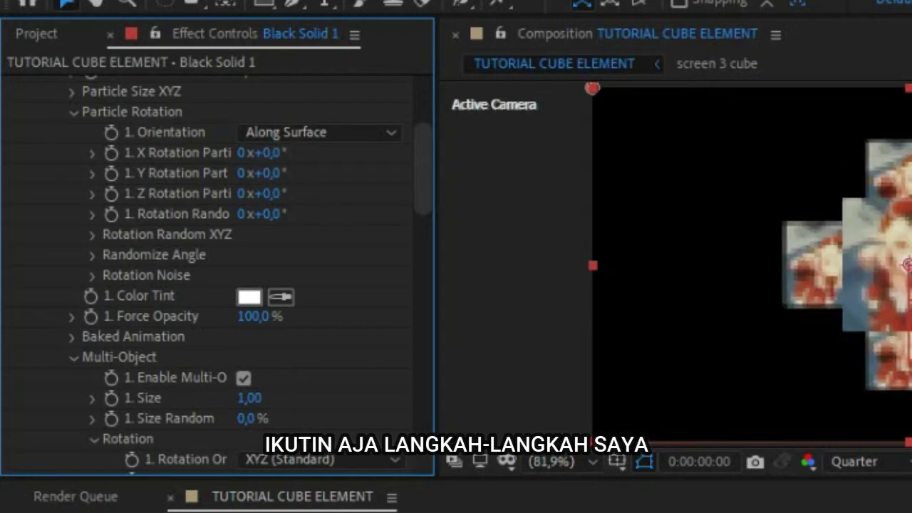
# Try a Y Particle Rotation of about 38° on Group 1, return it to 0° and start keyframing it on the first frame.
pyautogui.moveTo(267, 174); pyautogui.dragTo(308, 173)
pyautogui.click(272, 173)
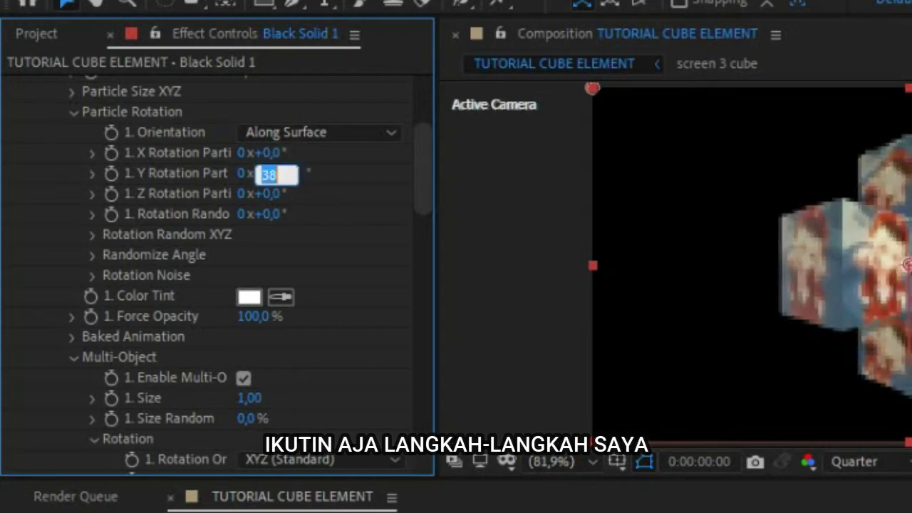
pyautogui.write('0')
pyautogui.press('Return')
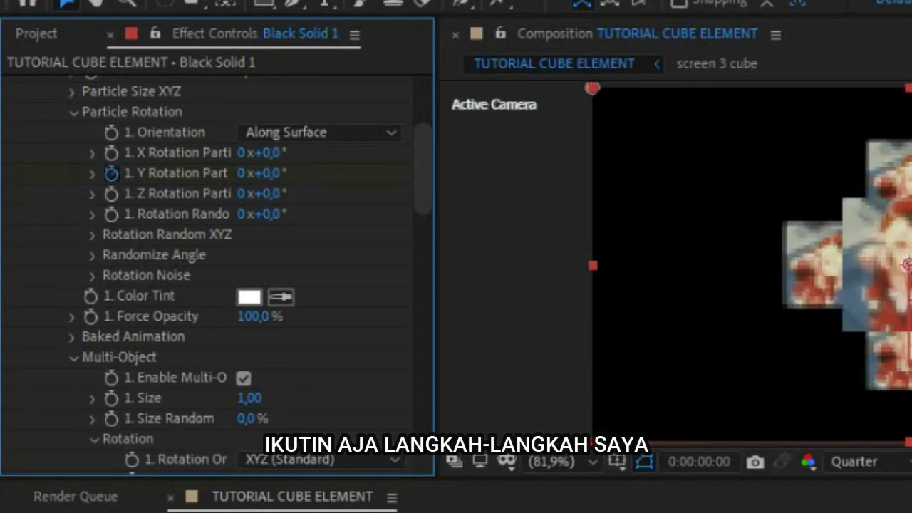
# Show only the keyframed Element properties of Black Solid 1 in the timeline.
pyautogui.click(456, 507)
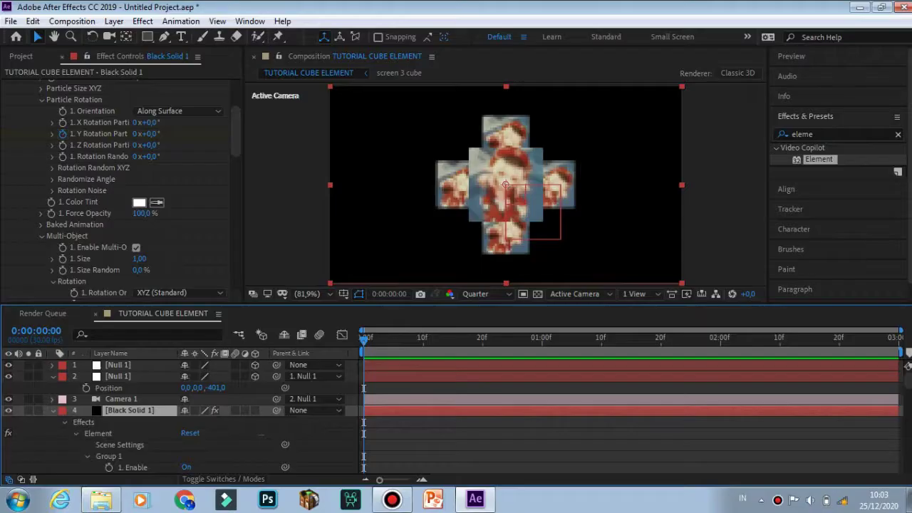
pyautogui.press('u')
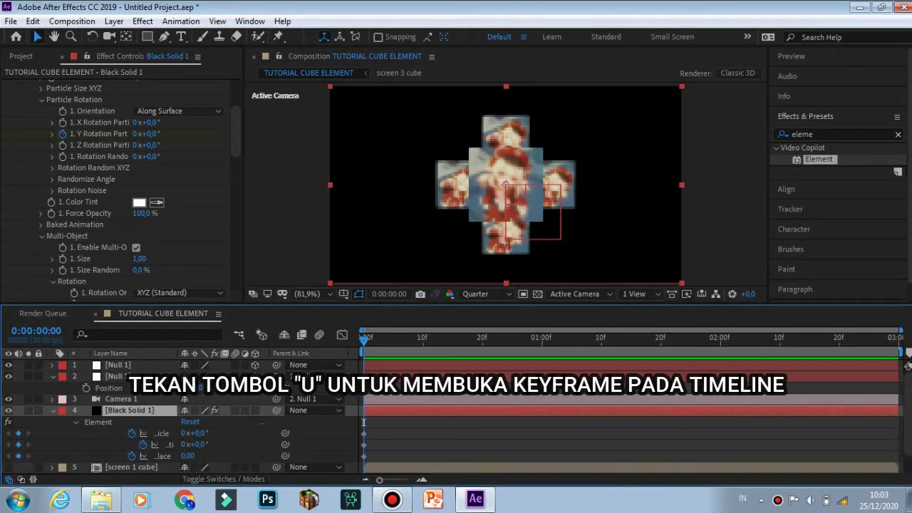
pyautogui.hotkey('ctrl', 'shift', 'a')
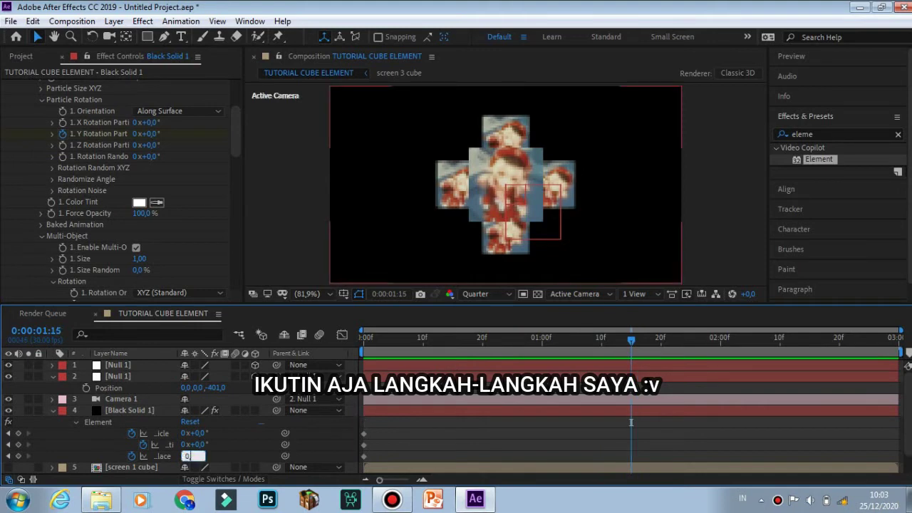
# Keyframe the Multi-Object Displace at 0,50 at 0:00:01:15, after trying 0,60.
pyautogui.press('Return')
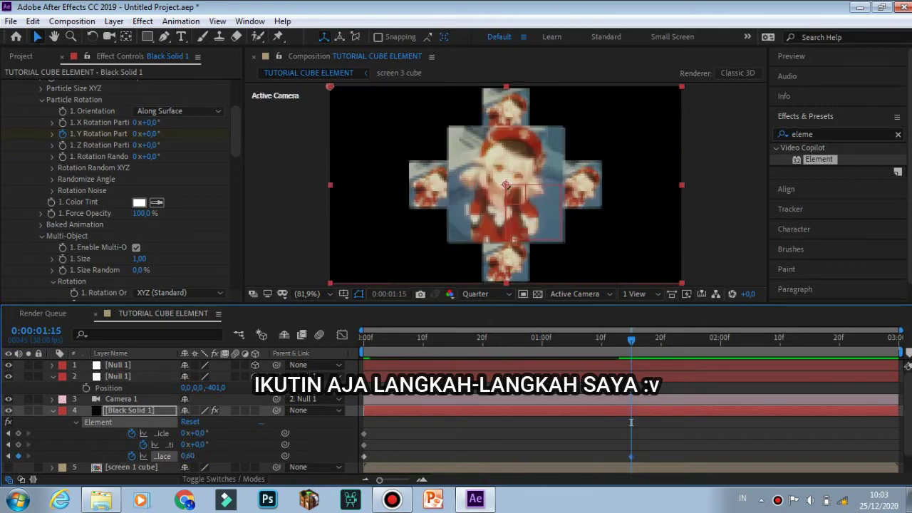
pyautogui.click(187, 456)
pyautogui.write('0')
pyautogui.press('Return')
pyautogui.click(631, 423)
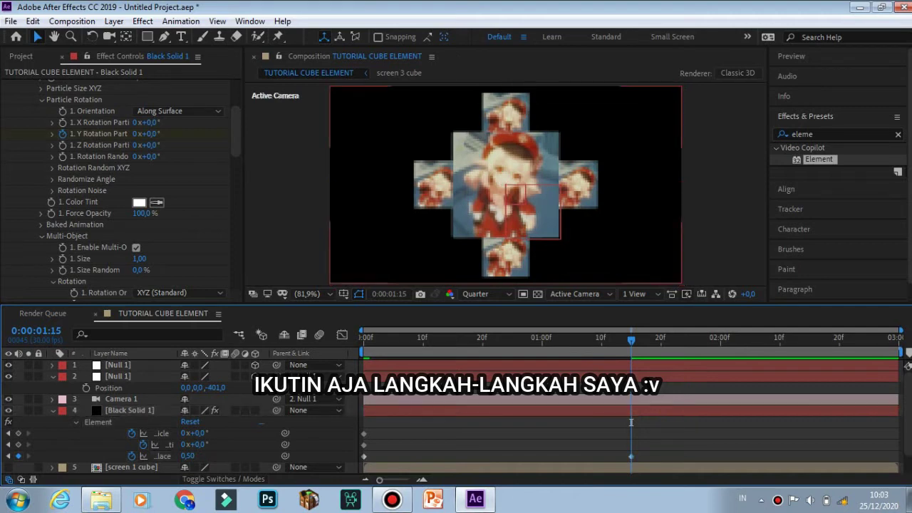
# Set the Multi-Object Displace back to 0 on the last frame, 0:00:02:29.
pyautogui.press('End')
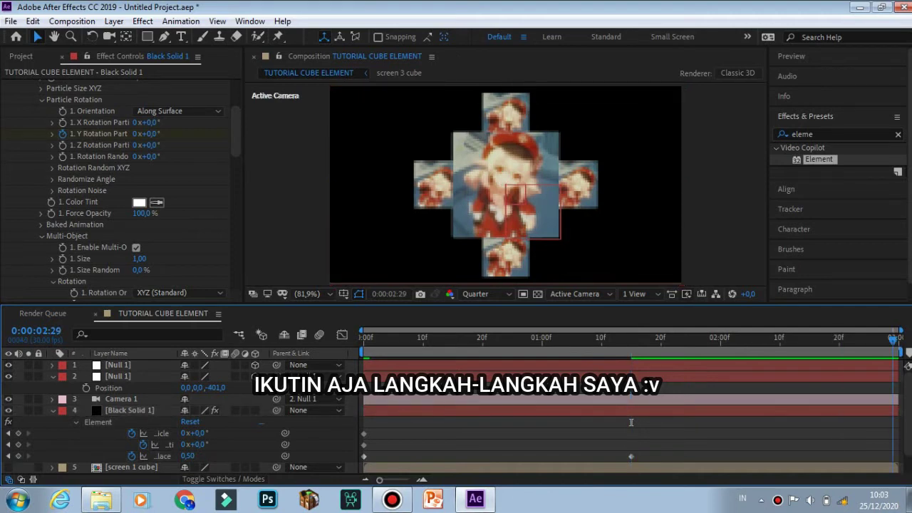
pyautogui.click(189, 456)
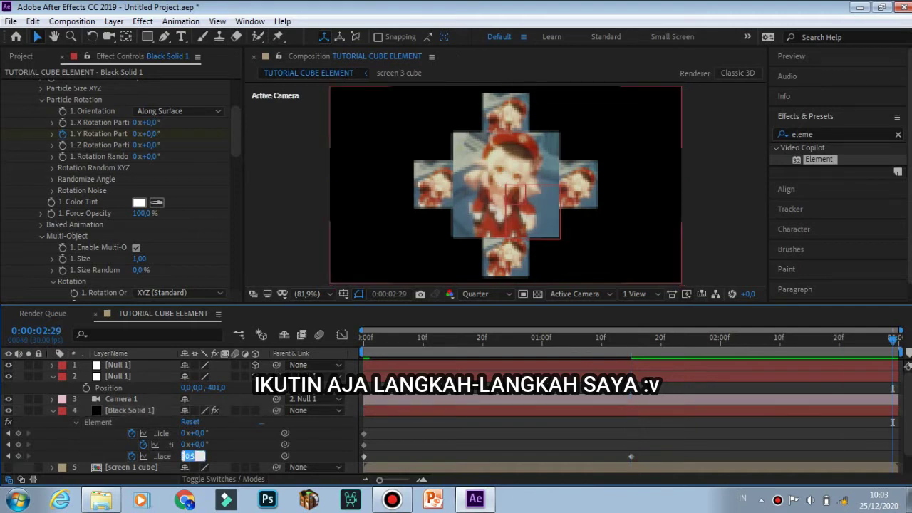
pyautogui.press('Return')
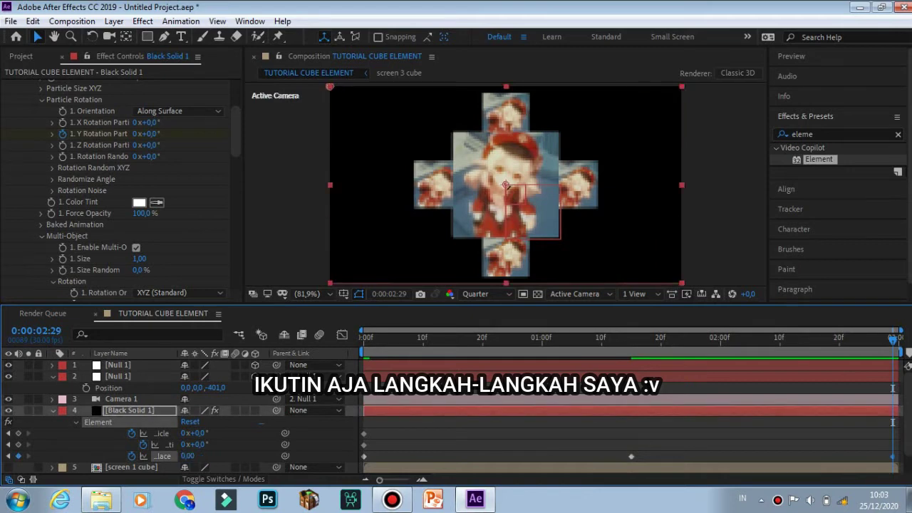
# On the last frame, keyframe both the Multi-Object Y Rotation and the Particle Y Rotation at 180°.
pyautogui.moveTo(200, 445); pyautogui.dragTo(221, 444)
pyautogui.click(202, 444)
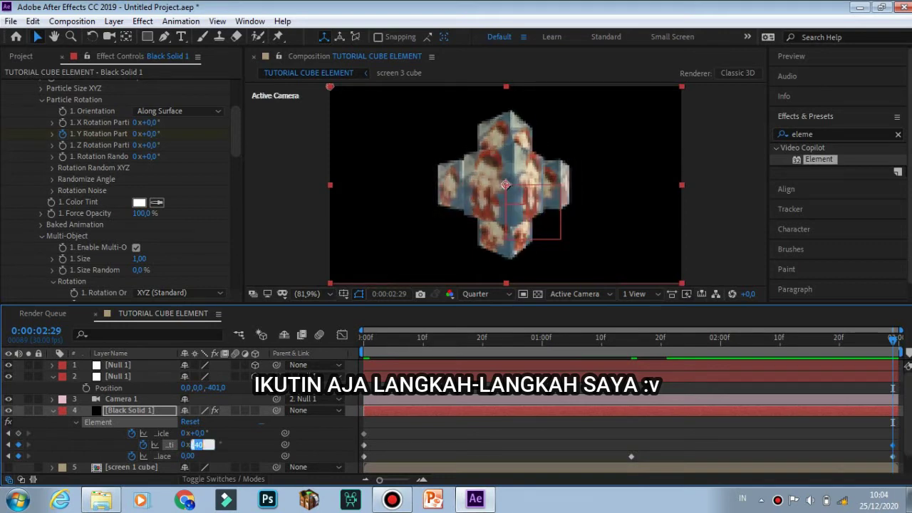
pyautogui.write('180')
pyautogui.press('Return')
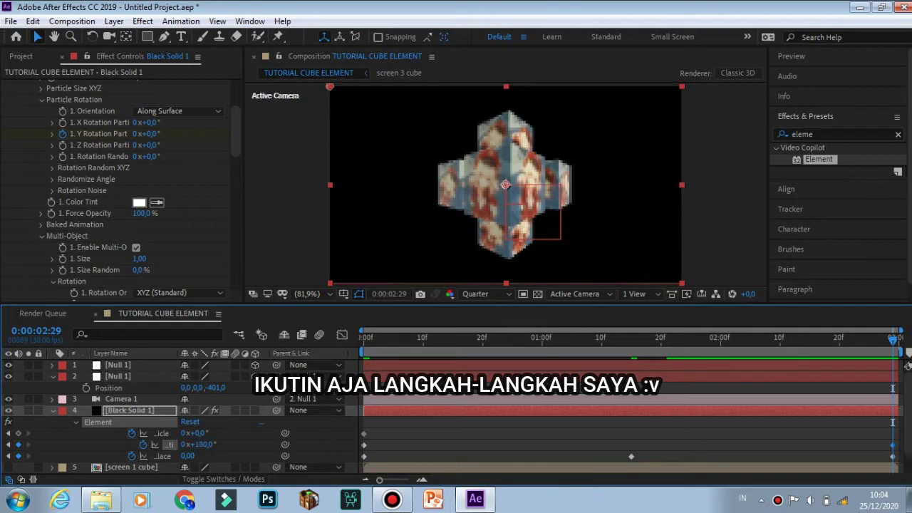
pyautogui.moveTo(199, 433); pyautogui.dragTo(286, 433)
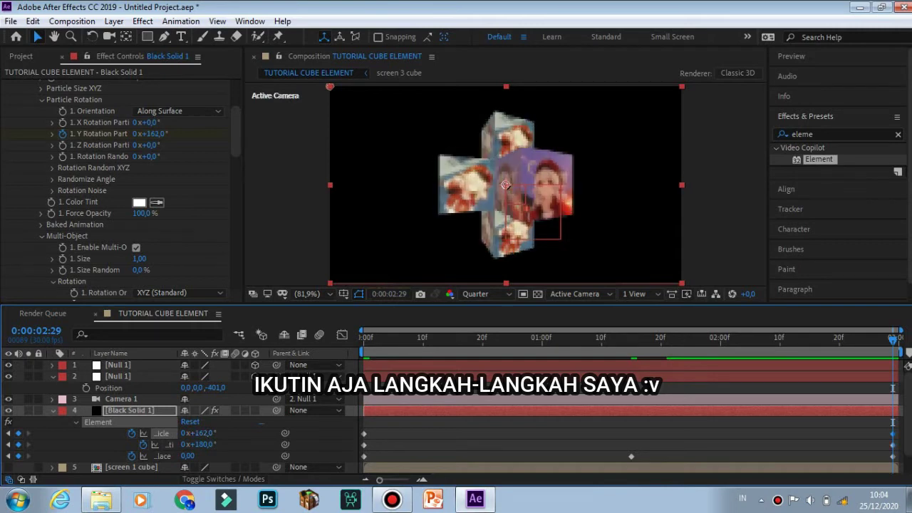
pyautogui.click(202, 433)
pyautogui.press('Return')
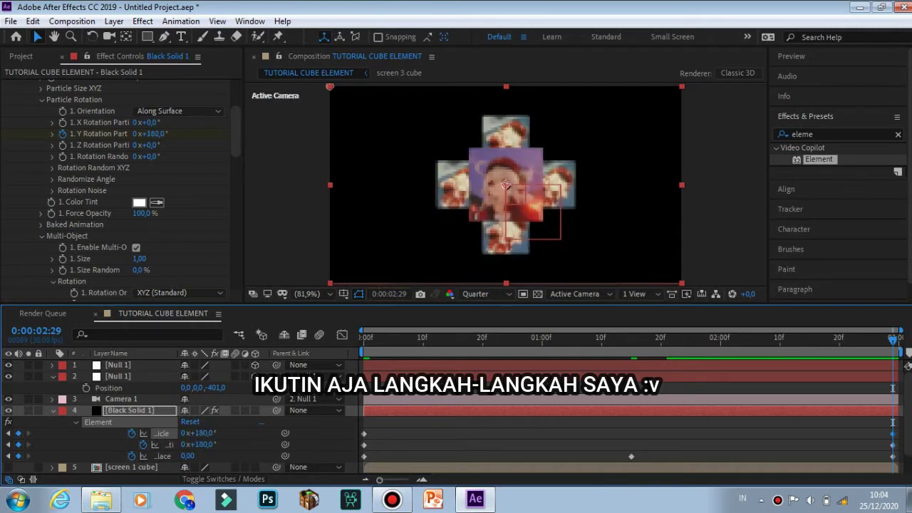
# Play back the cube animation from the first frame and return to the start.
pyautogui.moveTo(453, 339); pyautogui.dragTo(363, 339)
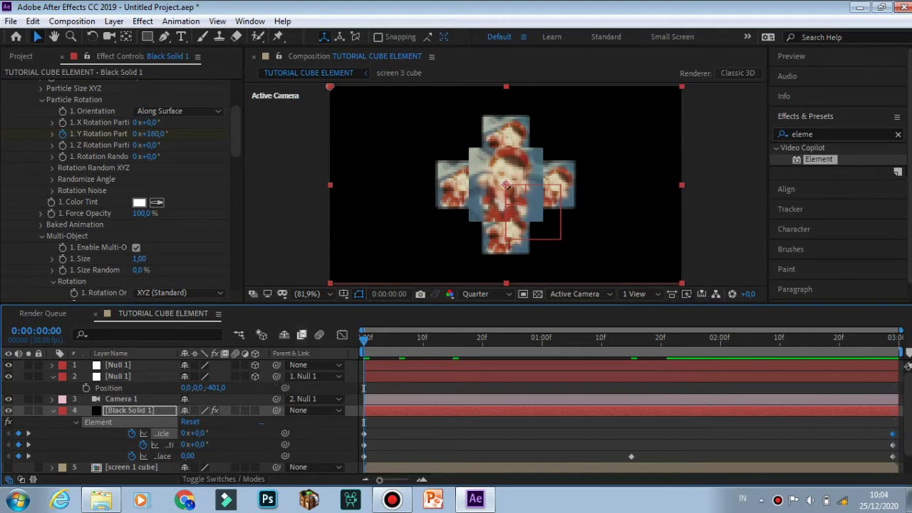
pyautogui.click(792, 56)
pyautogui.click(837, 74)
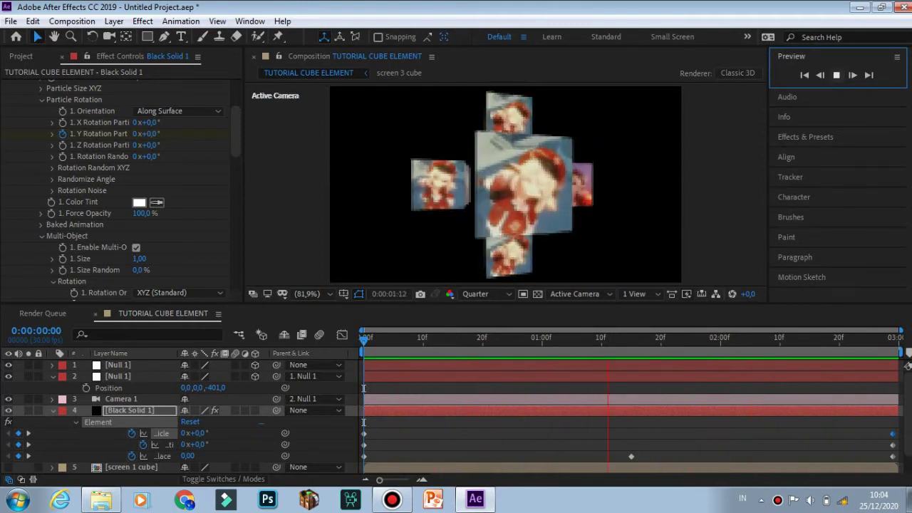
pyautogui.press('space')
pyautogui.press('Home')
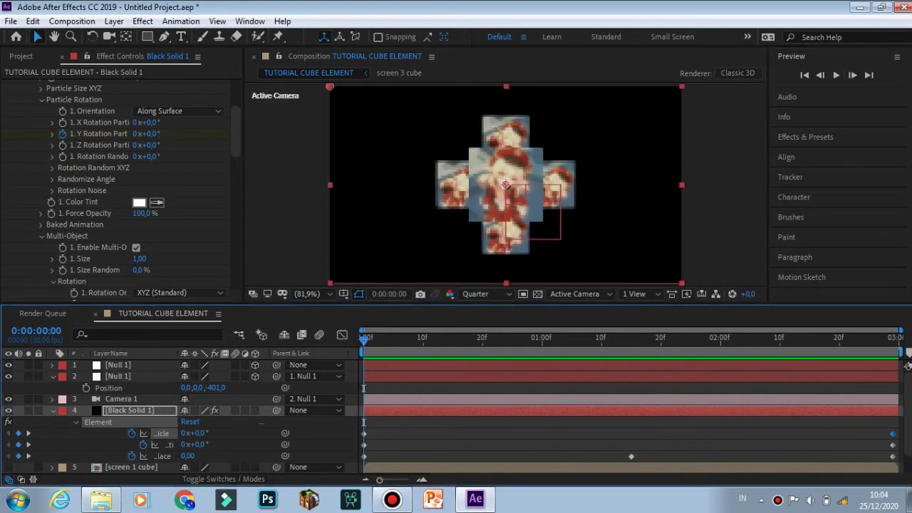
# Apply Easy Ease to all rotation and Displace keyframes of Black Solid 1 and move to the middle keyframe at 0:00:01:15.
pyautogui.moveTo(899, 426); pyautogui.dragTo(365, 426)
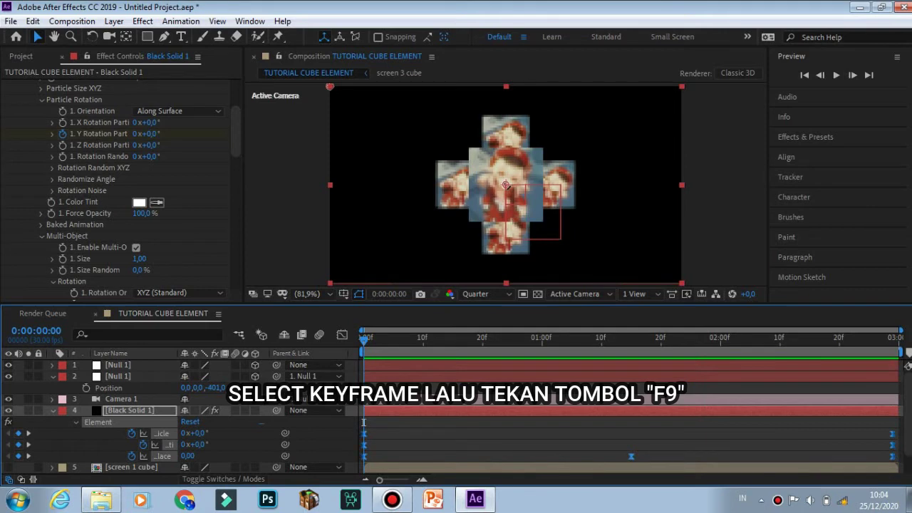
pyautogui.press('F2')
pyautogui.press('k')
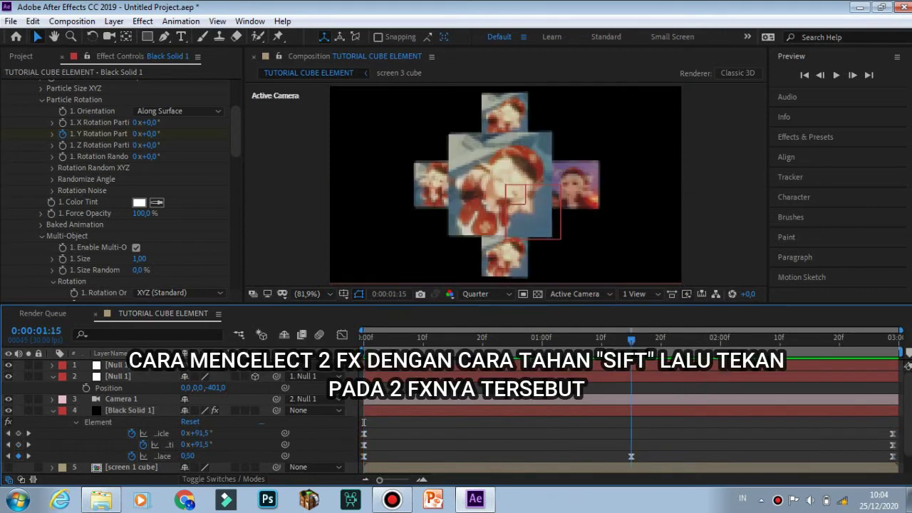
# Lengthen the start and end ease handles of both Y Rotation speed curves to form a steep central peak, and enable the layer's motion blur.
pyautogui.click(163, 433)
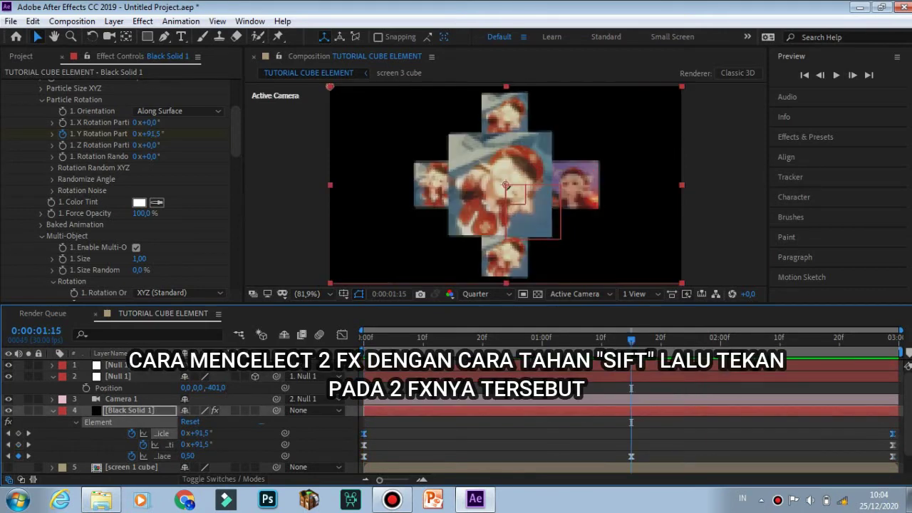
pyautogui.keyDown('shift'); pyautogui.click(169, 445); pyautogui.keyUp('shift')
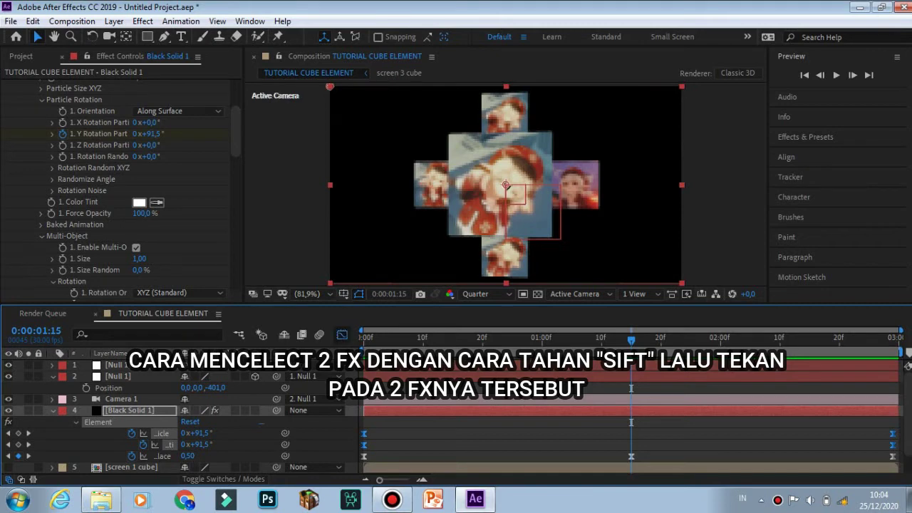
pyautogui.click(342, 334)
pyautogui.moveTo(504, 417); pyautogui.dragTo(360, 452)
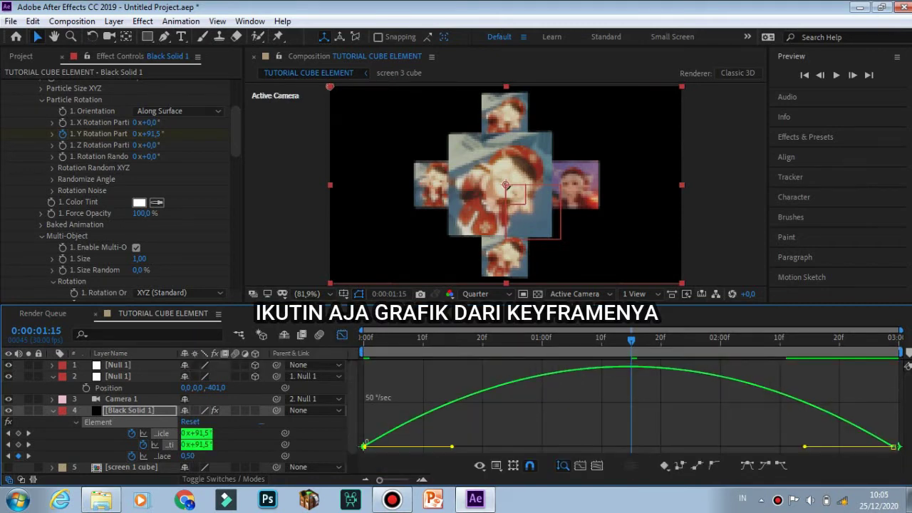
pyautogui.moveTo(451, 447); pyautogui.dragTo(542, 447)
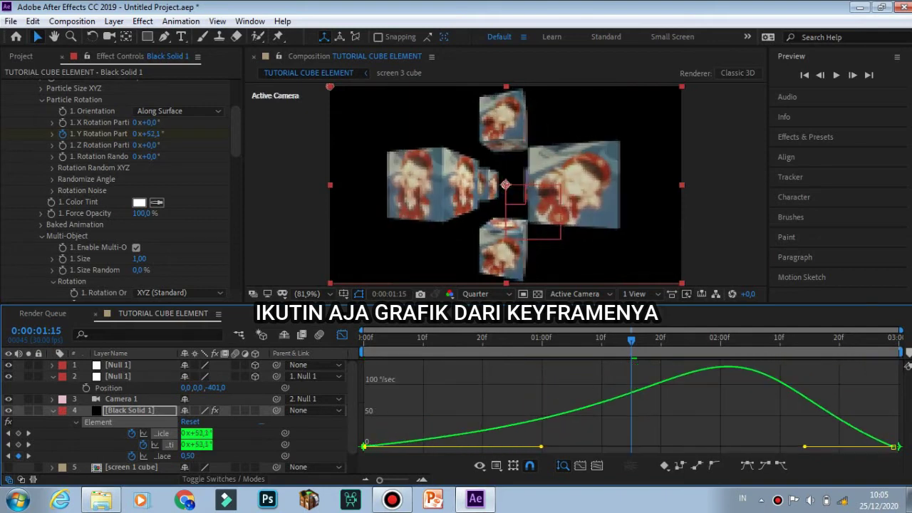
pyautogui.moveTo(726, 411); pyautogui.dragTo(899, 450)
pyautogui.moveTo(804, 446); pyautogui.dragTo(715, 447)
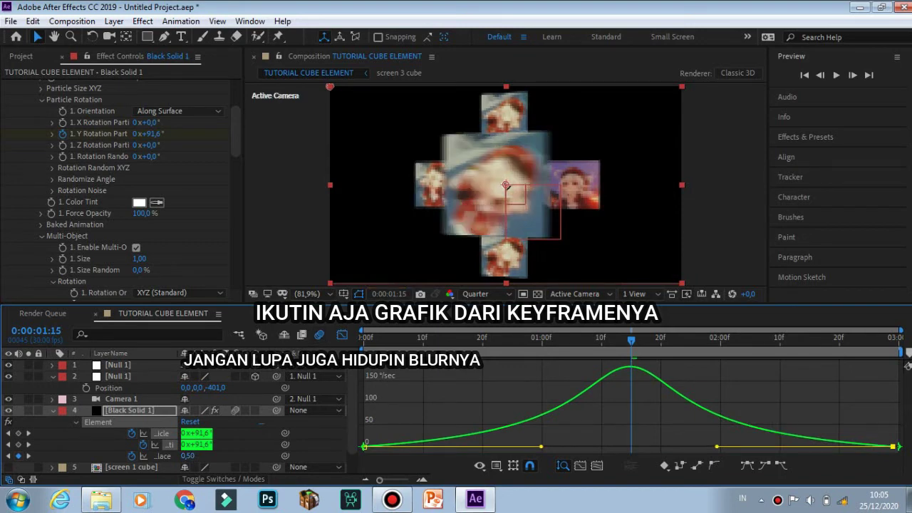
# Reshape the Displace speed graph with long ease handles on the first and last keyframes and short handles around the middle keyframe.
pyautogui.click(153, 467)
pyautogui.click(163, 456)
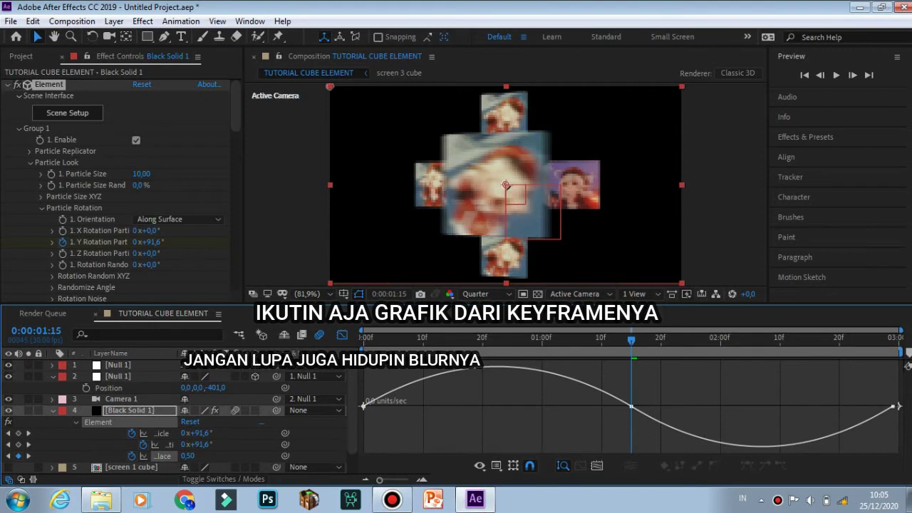
pyautogui.moveTo(480, 394); pyautogui.dragTo(359, 431)
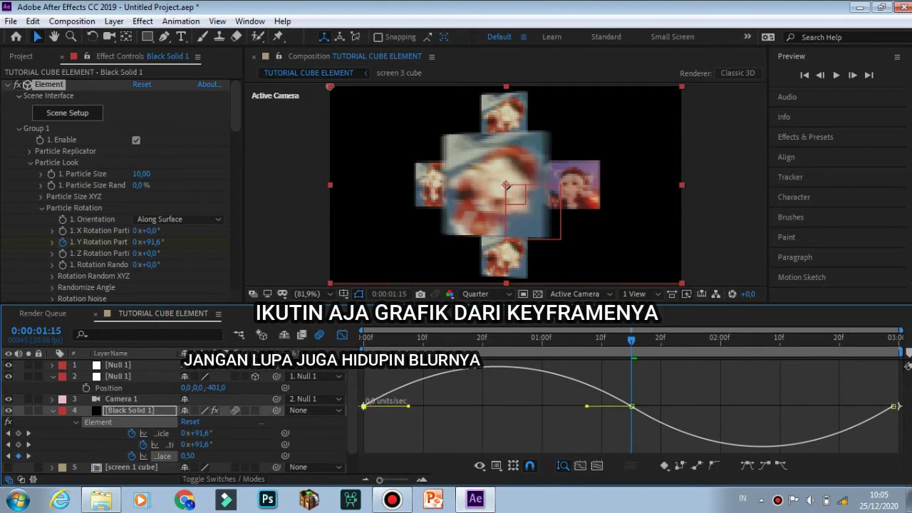
pyautogui.moveTo(408, 406); pyautogui.dragTo(482, 406)
pyautogui.moveTo(568, 401); pyautogui.dragTo(665, 435)
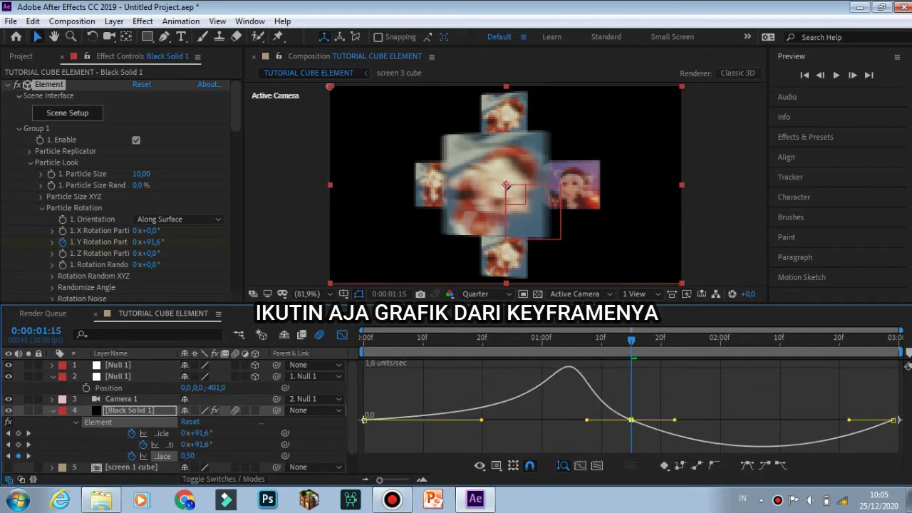
pyautogui.moveTo(586, 420); pyautogui.dragTo(612, 419)
pyautogui.moveTo(674, 419); pyautogui.dragTo(646, 420)
pyautogui.moveTo(733, 384); pyautogui.dragTo(903, 451)
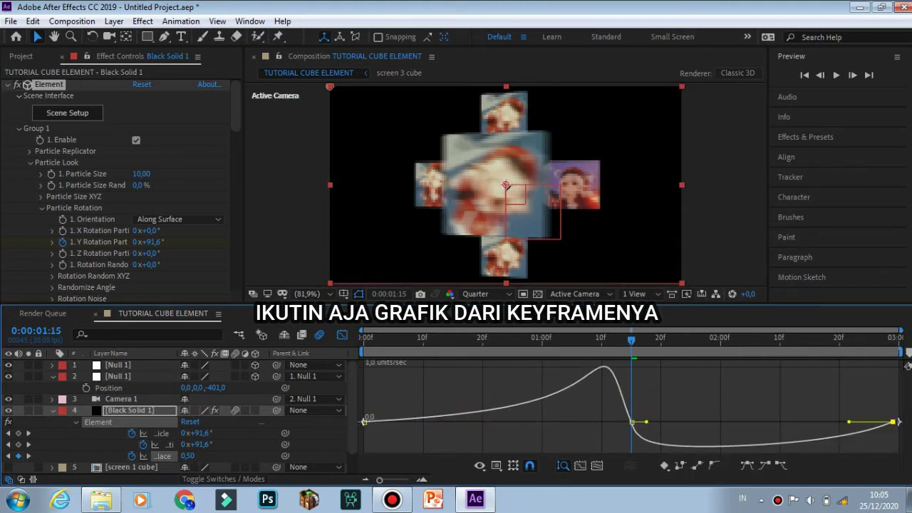
pyautogui.moveTo(848, 422); pyautogui.dragTo(781, 408)
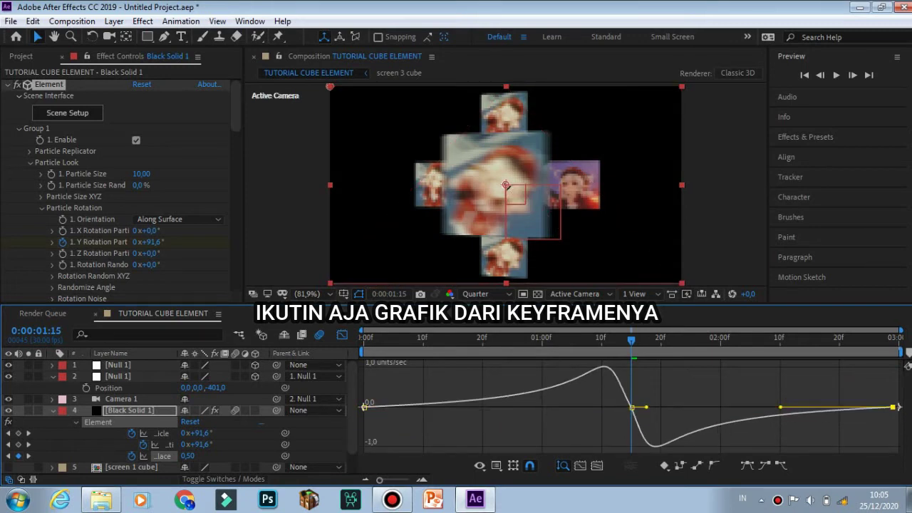
# Tighten both ease handles of the middle Displace keyframe further, giving the outgoing one about 7% influence.
pyautogui.moveTo(600, 392); pyautogui.dragTo(671, 426)
pyautogui.moveTo(612, 407); pyautogui.dragTo(623, 407)
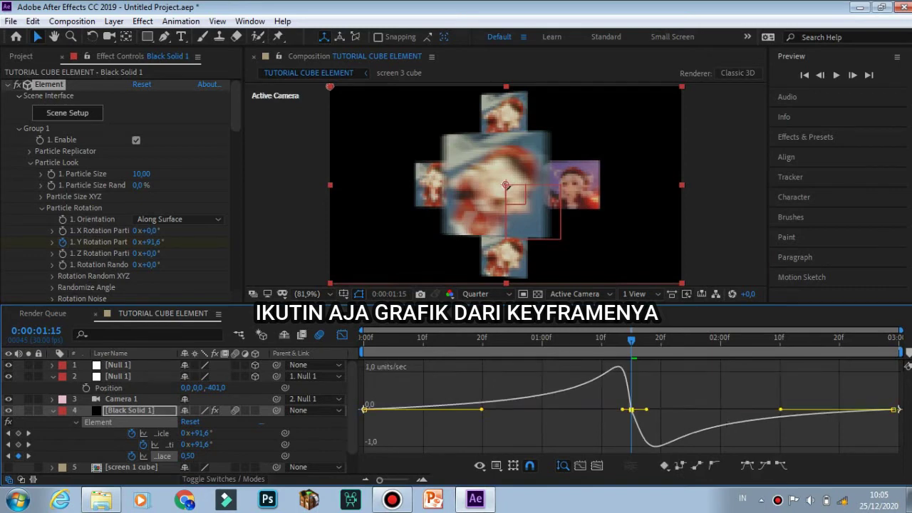
pyautogui.click(600, 429)
pyautogui.moveTo(671, 388); pyautogui.dragTo(640, 409)
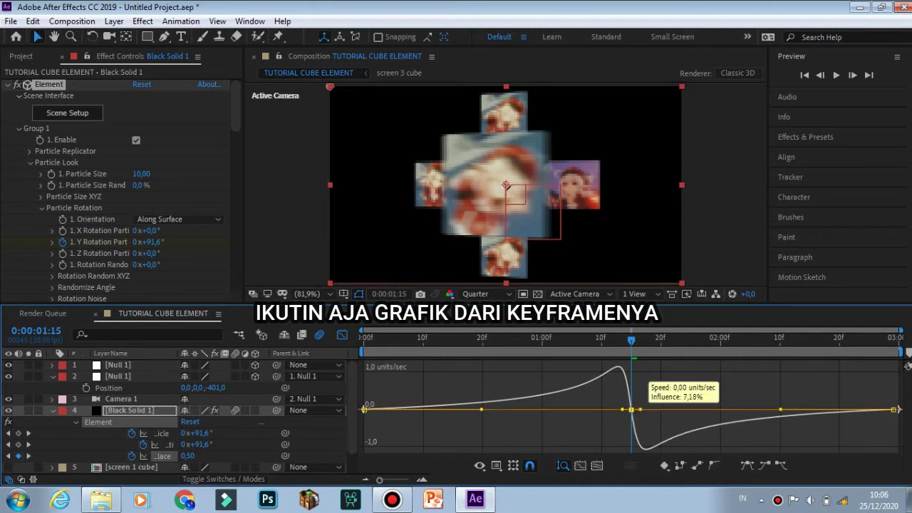
# Extend the ease handles of the first and last Displace keyframes slightly further toward the middle of the speed graph.
pyautogui.moveTo(469, 373); pyautogui.dragTo(358, 438)
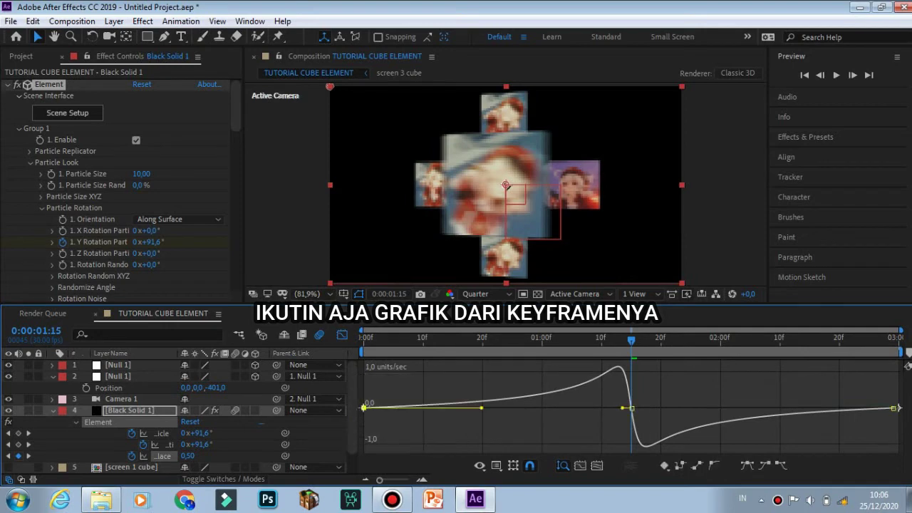
pyautogui.moveTo(481, 408); pyautogui.dragTo(493, 407)
pyautogui.moveTo(775, 386); pyautogui.dragTo(903, 447)
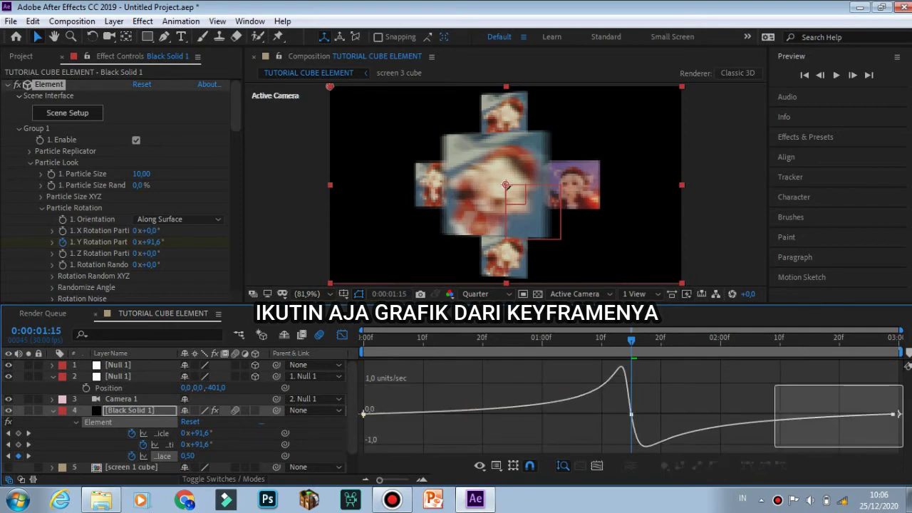
pyautogui.moveTo(774, 447); pyautogui.dragTo(775, 447)
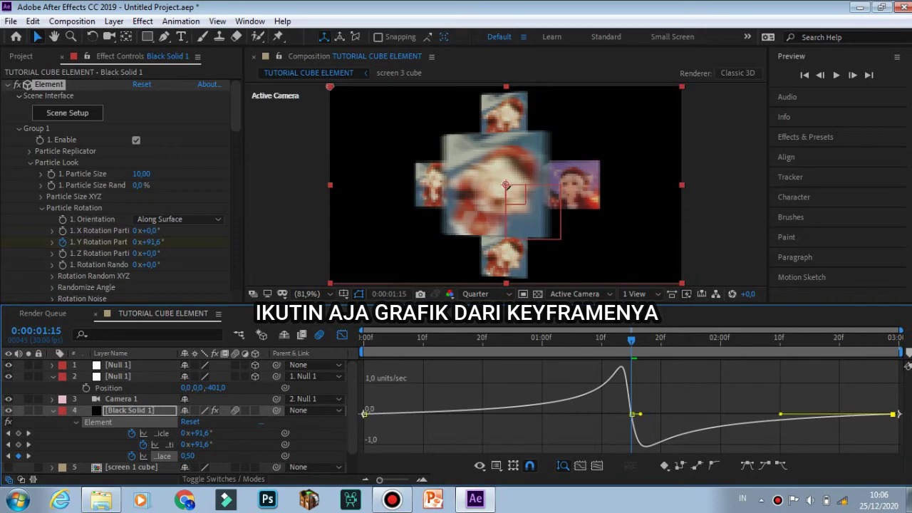
pyautogui.moveTo(781, 414); pyautogui.dragTo(766, 414)
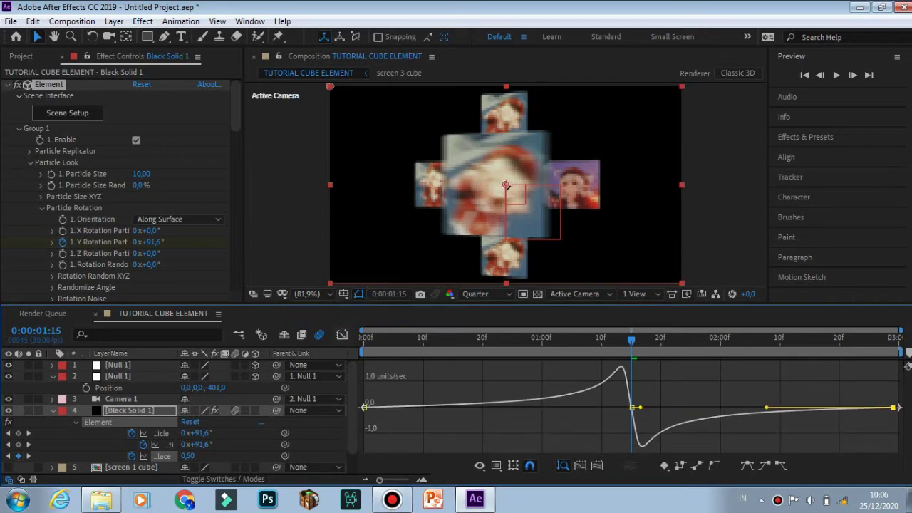
# Close the graph editor and preview the cube animation from the start.
pyautogui.hotkey('shift', 'F3')
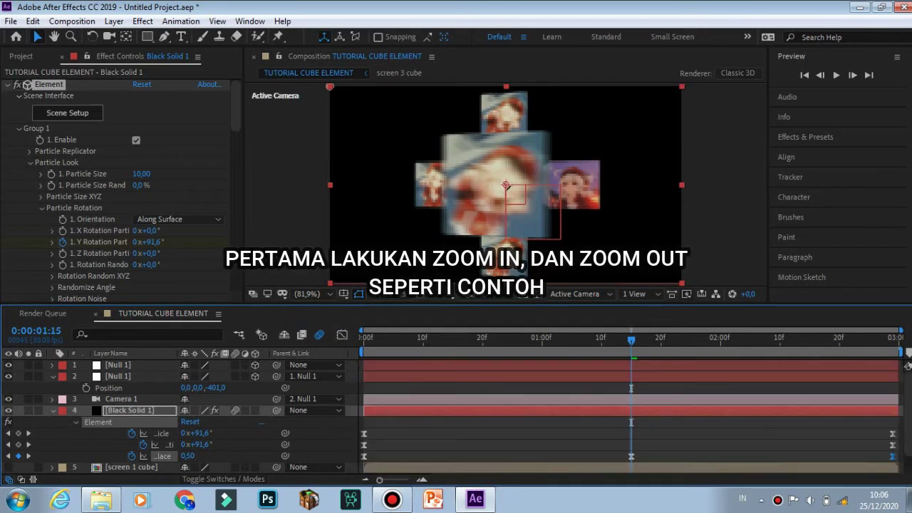
pyautogui.press('space')
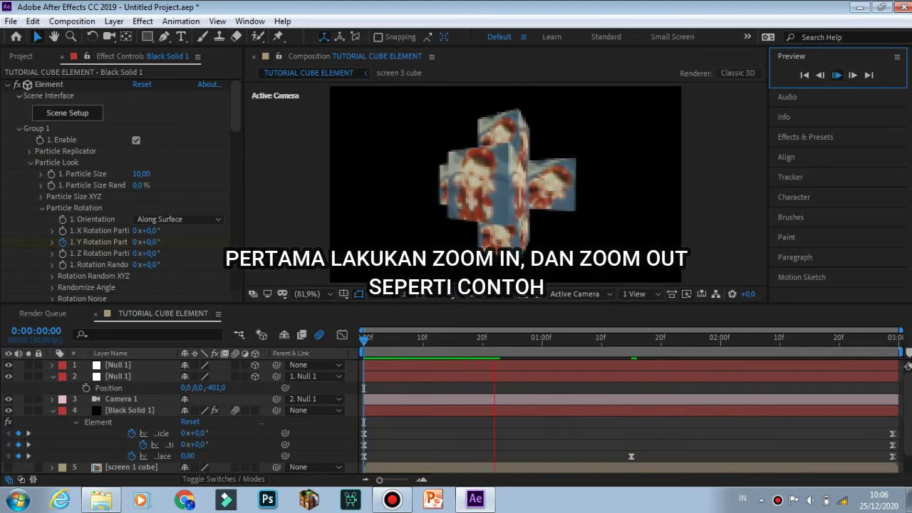
pyautogui.click(837, 75)
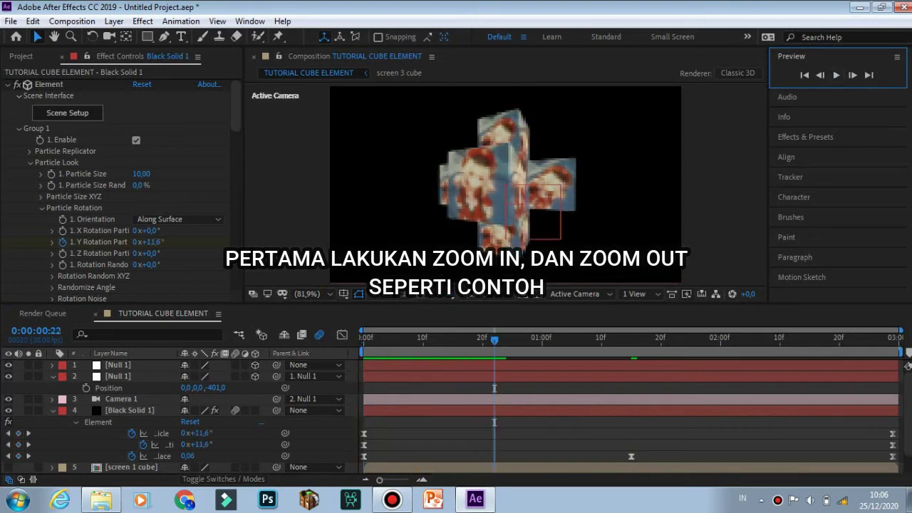
# Keyframe the child null's Position at 0:00 and 2:00, setting the first keyframe's Z to -135 for a close-up start.
pyautogui.click(363, 339)
pyautogui.click(86, 388)
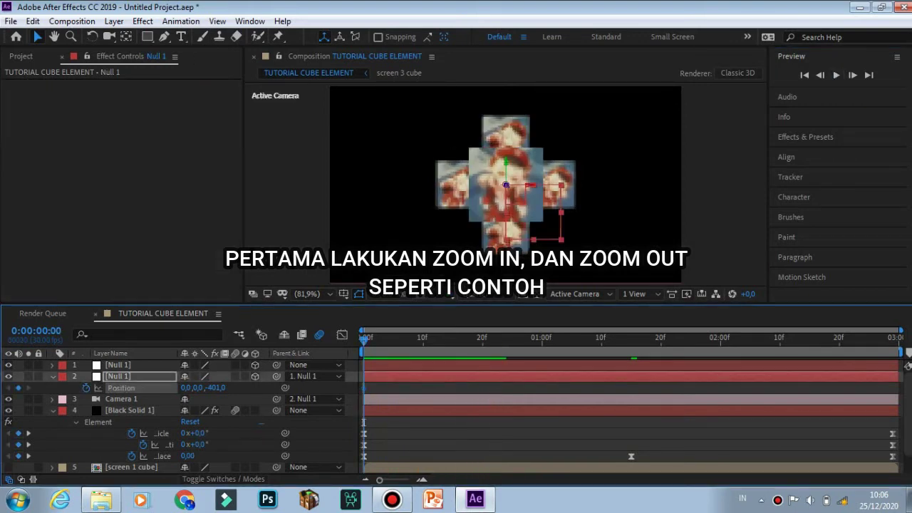
pyautogui.moveTo(363, 388); pyautogui.dragTo(726, 388)
pyautogui.moveTo(215, 389); pyautogui.dragTo(385, 388)
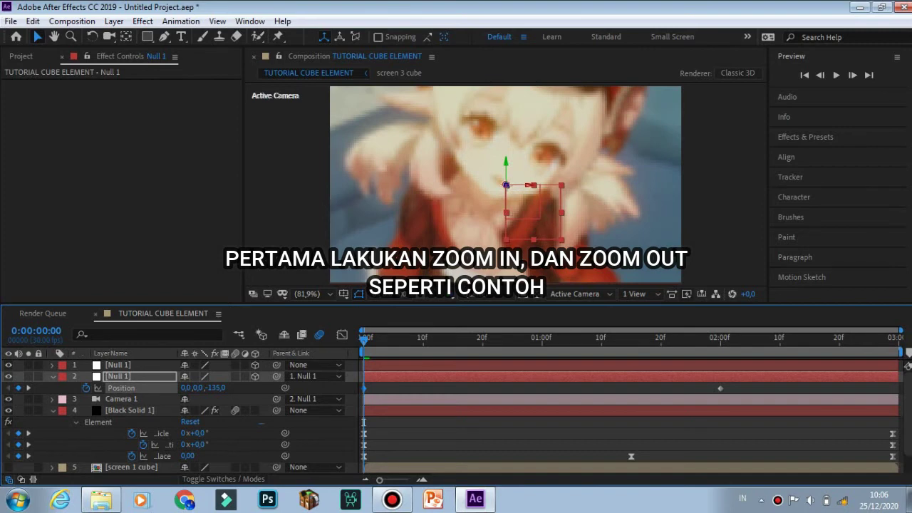
# Easy-ease both Position keyframes of the child null and shape their speed graph into an early peak with a short start and long end handle.
pyautogui.moveTo(778, 384); pyautogui.dragTo(341, 394)
pyautogui.press('F9')
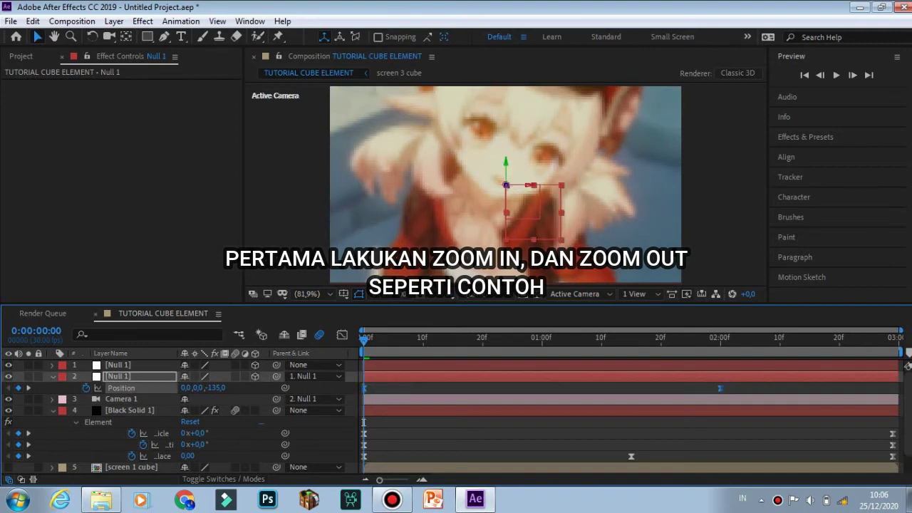
pyautogui.hotkey('shift', 'F3')
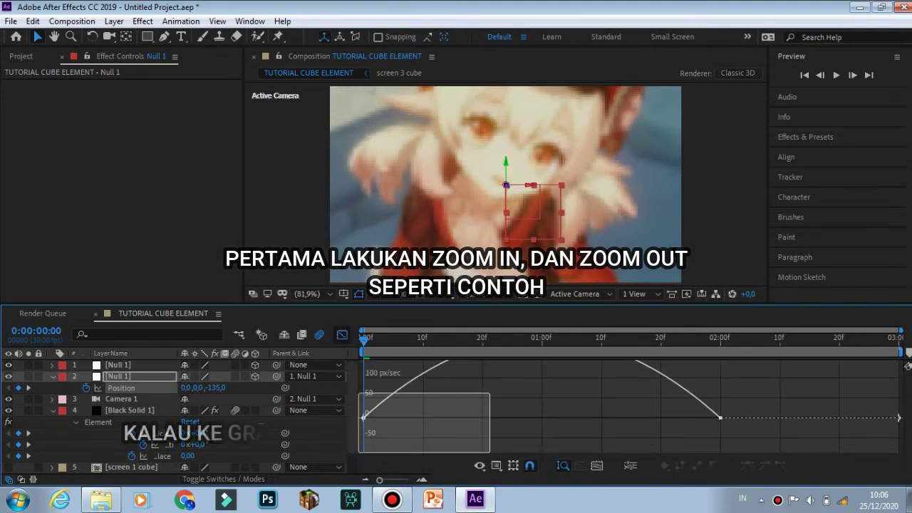
pyautogui.moveTo(423, 447); pyautogui.dragTo(372, 445)
pyautogui.moveTo(518, 413); pyautogui.dragTo(763, 453)
pyautogui.moveTo(661, 447); pyautogui.dragTo(542, 446)
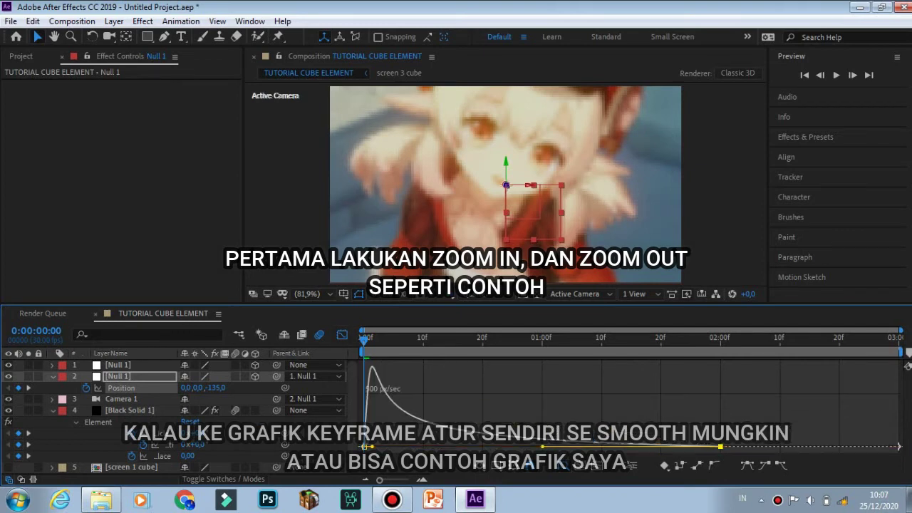
pyautogui.click(342, 335)
pyautogui.click(499, 389)
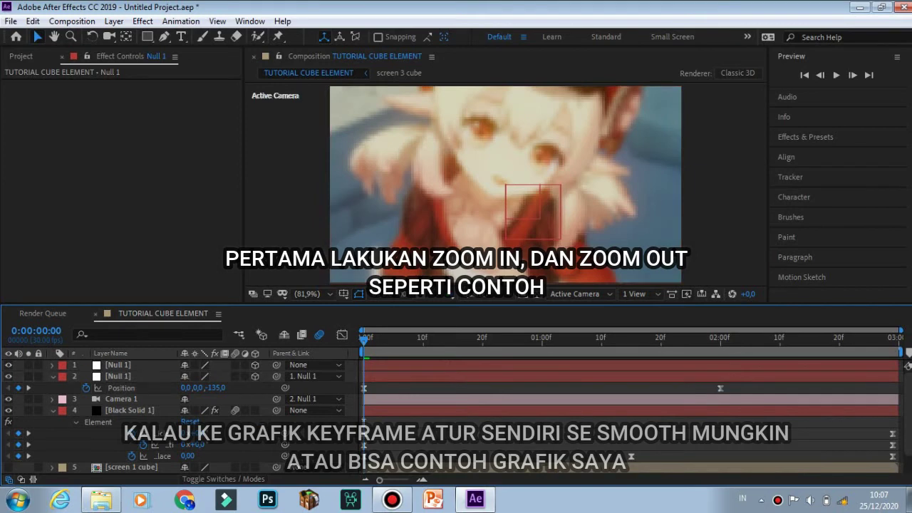
# Keyframe the parent null's Position at 1:00 and 2:29, set Z to 279 on the last keyframe, and easy-ease both.
pyautogui.click(542, 338)
pyautogui.click(119, 365)
pyautogui.press('p')
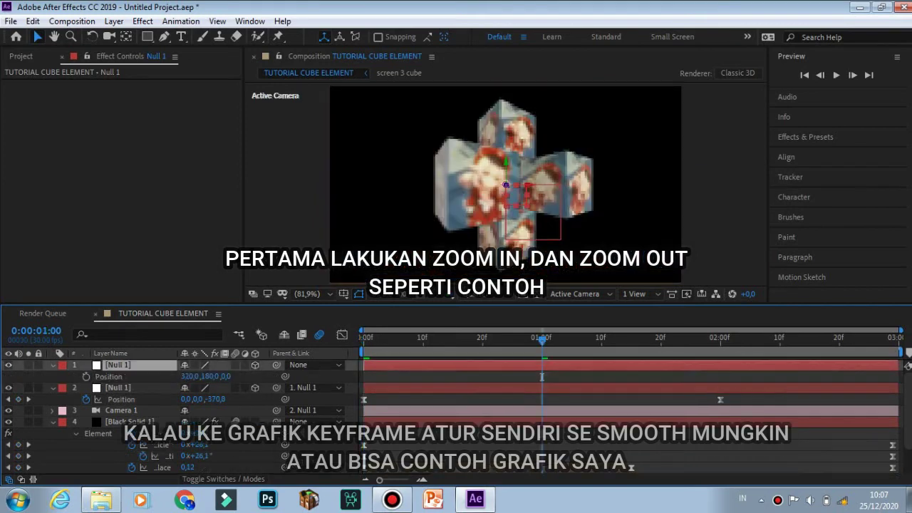
pyautogui.hotkey('alt', 'shift', 'p')
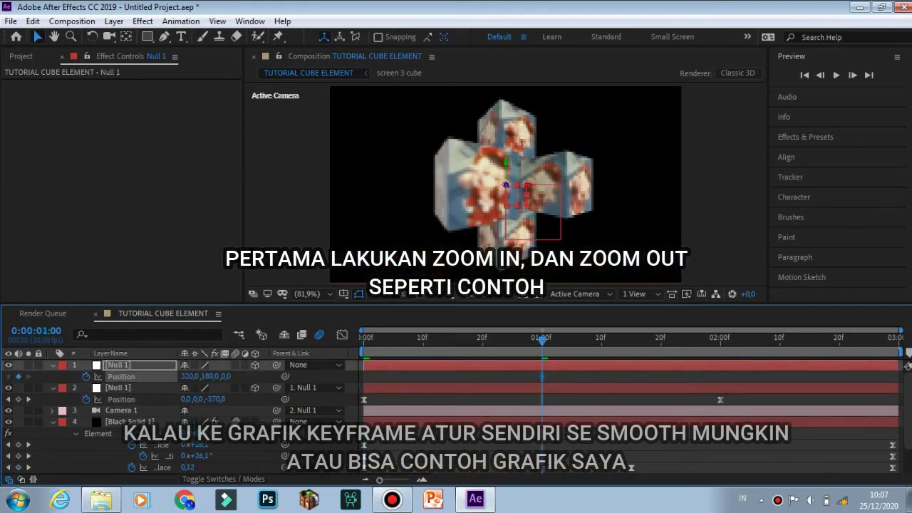
pyautogui.click(720, 338)
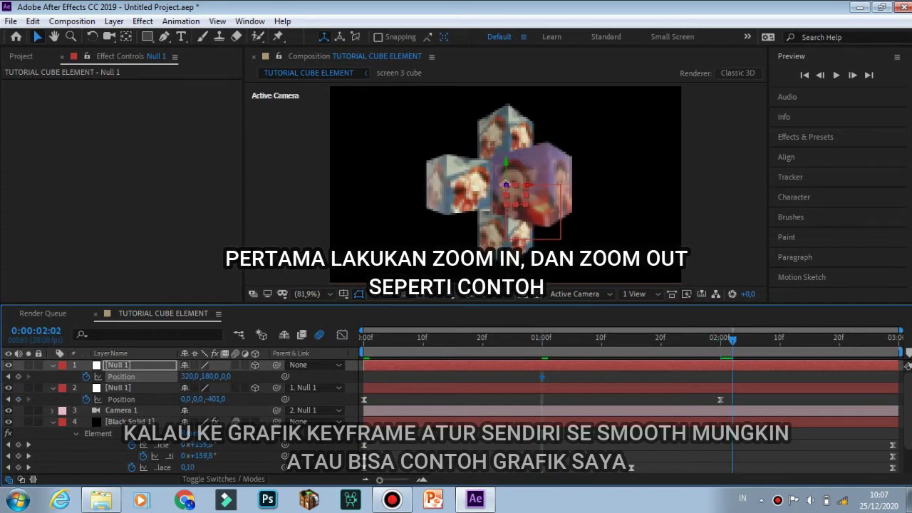
pyautogui.press('k')
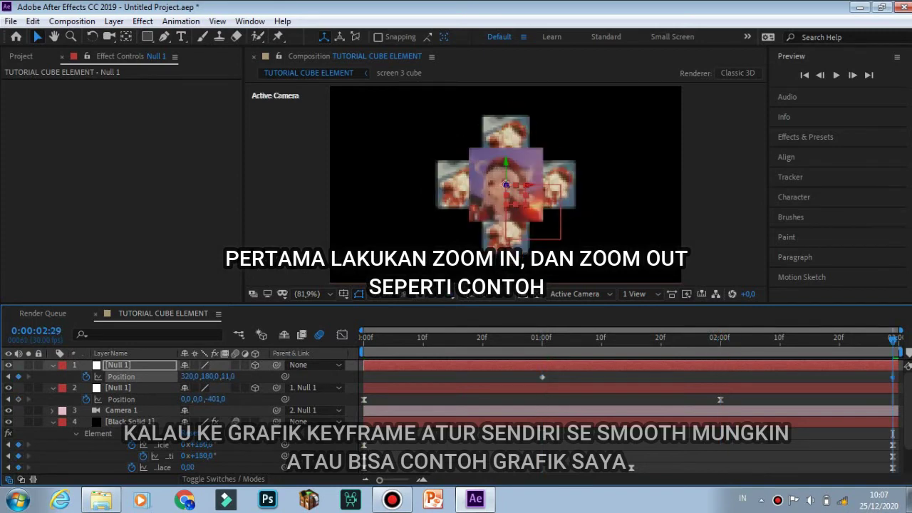
pyautogui.moveTo(232, 377); pyautogui.dragTo(370, 376)
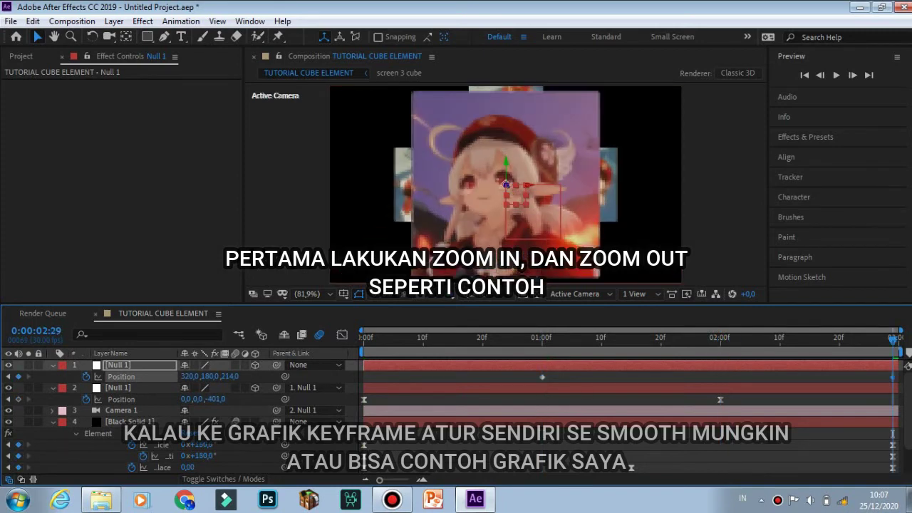
pyautogui.moveTo(285, 377); pyautogui.dragTo(304, 376)
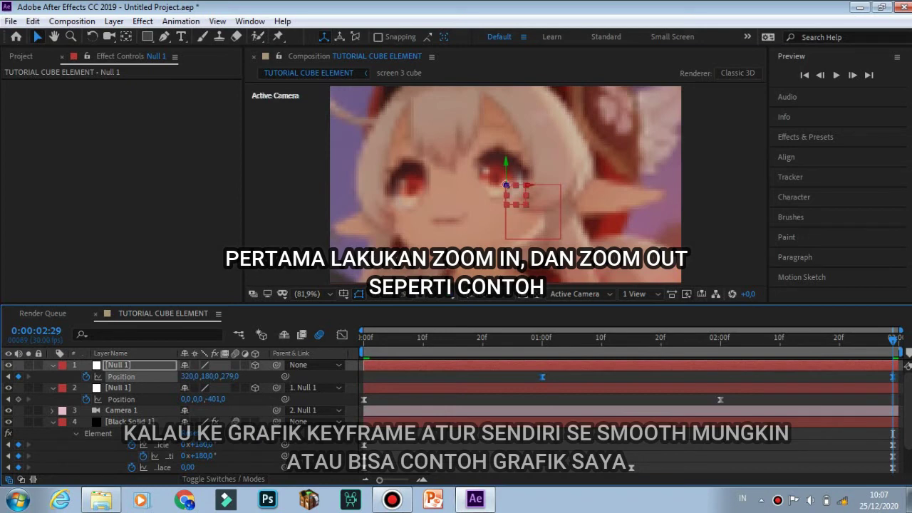
# Shape the parent null's Position speed graph into a late peak with a long outgoing handle and a short incoming handle.
pyautogui.click(342, 335)
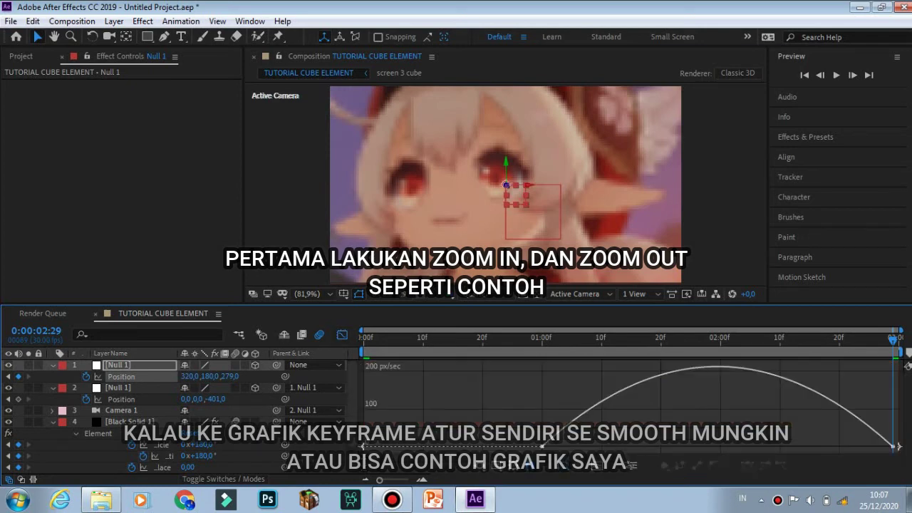
pyautogui.moveTo(794, 385); pyautogui.dragTo(902, 450)
pyautogui.moveTo(834, 446); pyautogui.dragTo(882, 447)
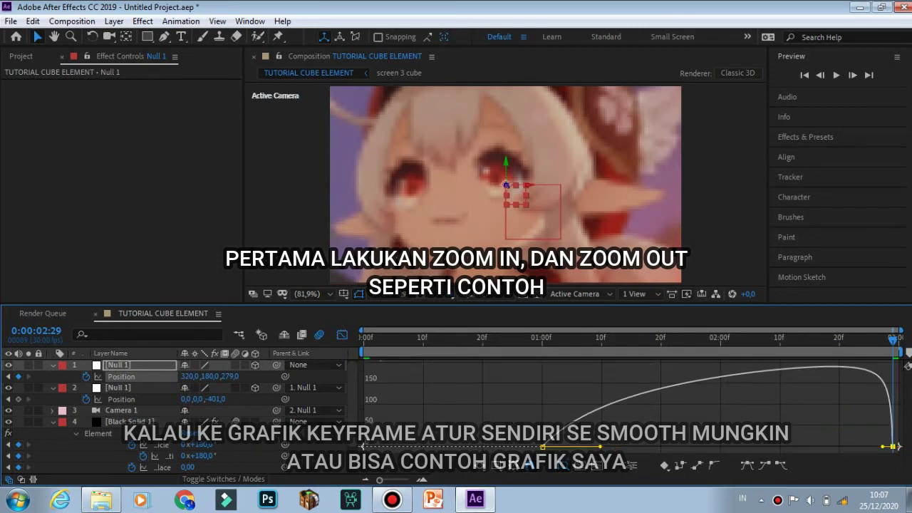
pyautogui.moveTo(431, 402); pyautogui.dragTo(717, 447)
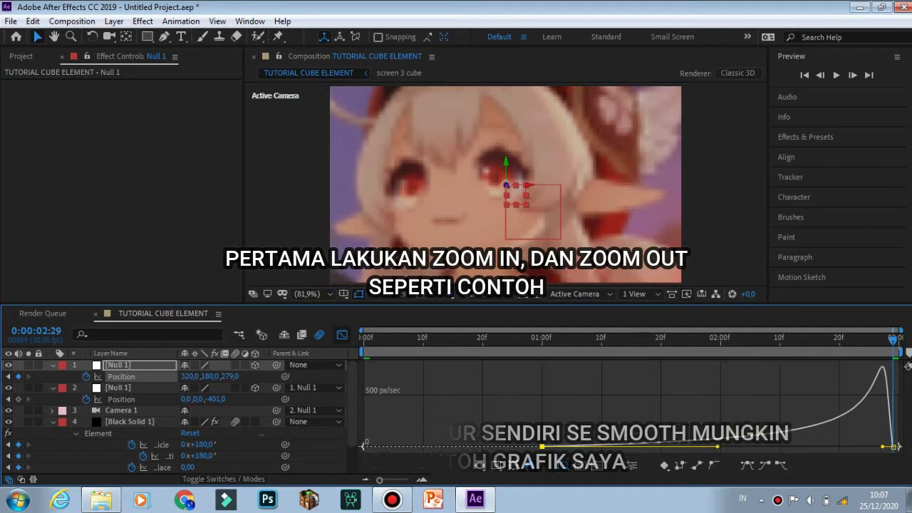
# Close the graph editor and shift the parent null's last Position keyframe one frame later, to the composition's end at 3:00.
pyautogui.hotkey('shift', 'F3')
pyautogui.press('F2')
pyautogui.moveTo(893, 377); pyautogui.dragTo(899, 376)
pyautogui.press('F2')
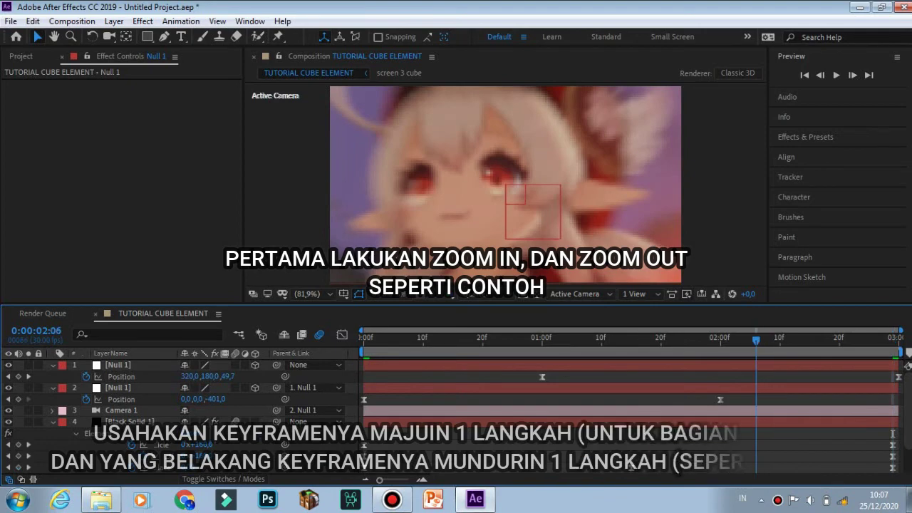
# Shift the child null's first Position keyframe one frame earlier, just before the composition's start.
pyautogui.press('Home')
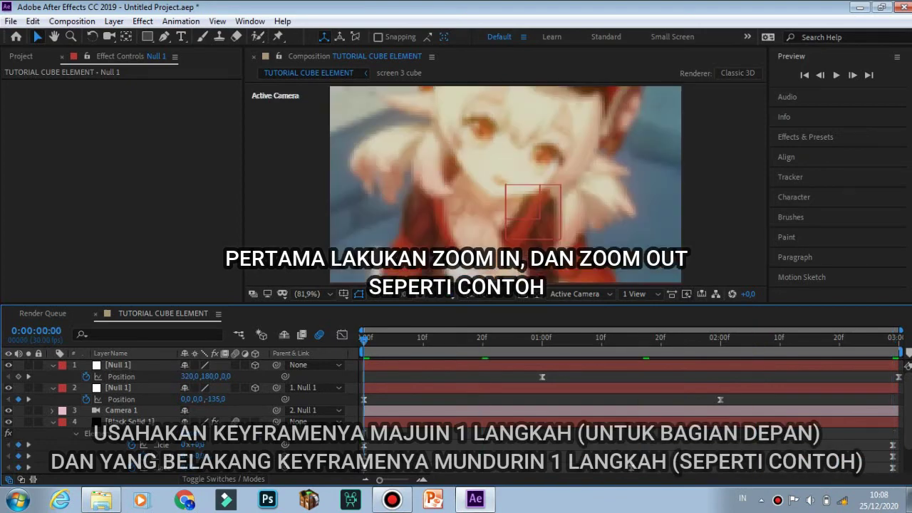
pyautogui.click(118, 365)
pyautogui.moveTo(719, 399); pyautogui.dragTo(361, 398)
pyautogui.moveTo(364, 400); pyautogui.dragTo(357, 400)
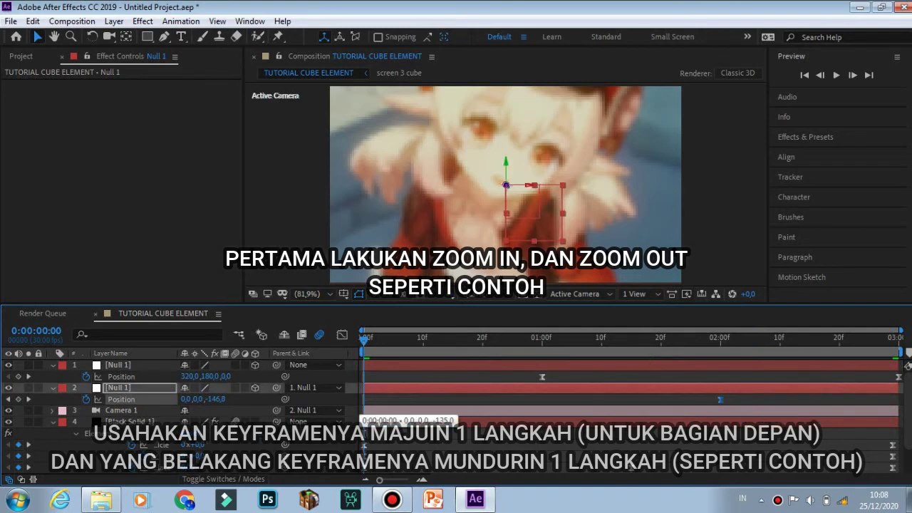
# Lengthen the last keyframe's ease handle slightly in the child null's Position speed graph, and preview the animation.
pyautogui.click(342, 335)
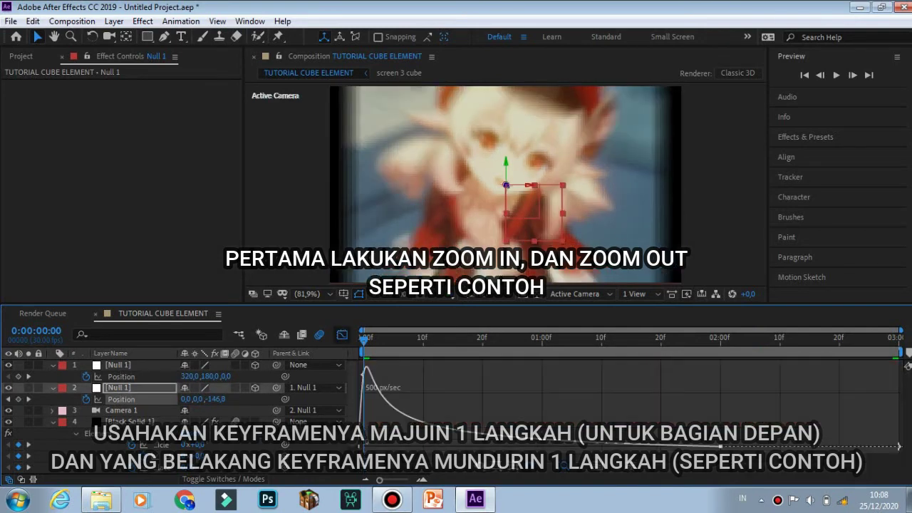
pyautogui.click(413, 419)
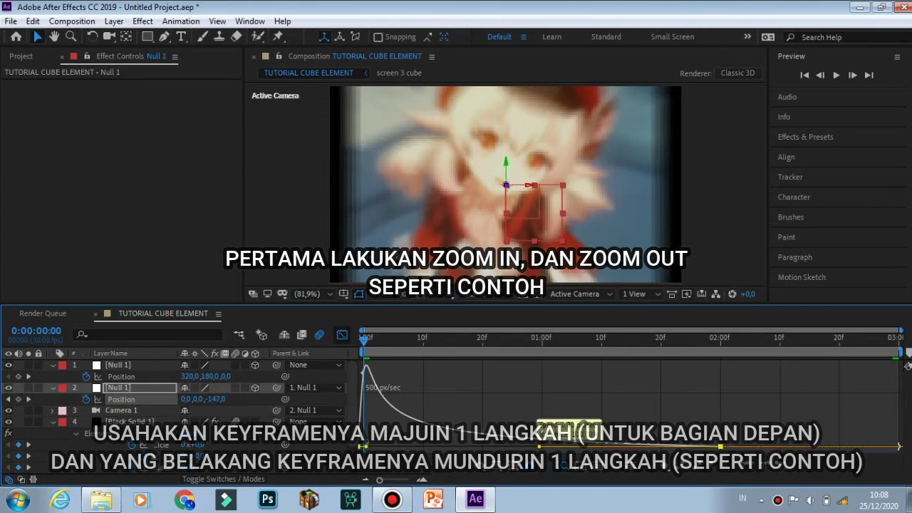
pyautogui.hotkey('shift', 'F3')
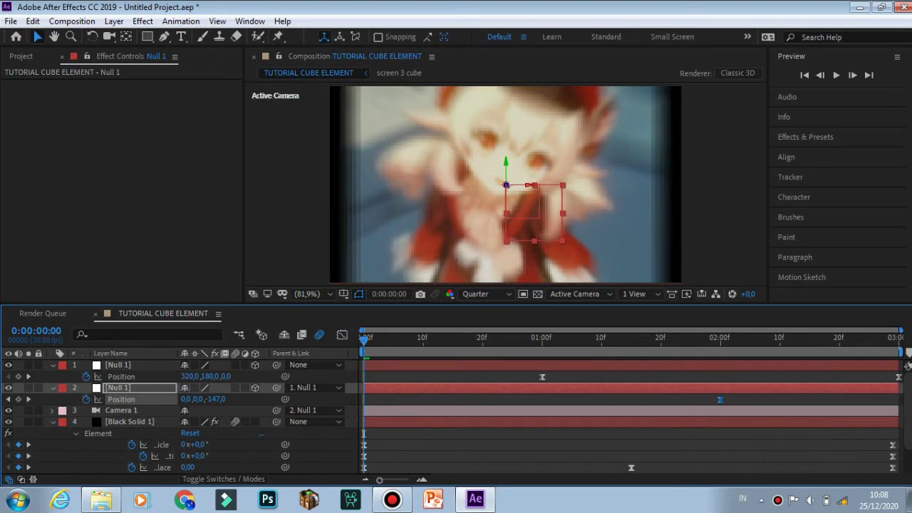
pyautogui.press('F2')
pyautogui.click(837, 75)
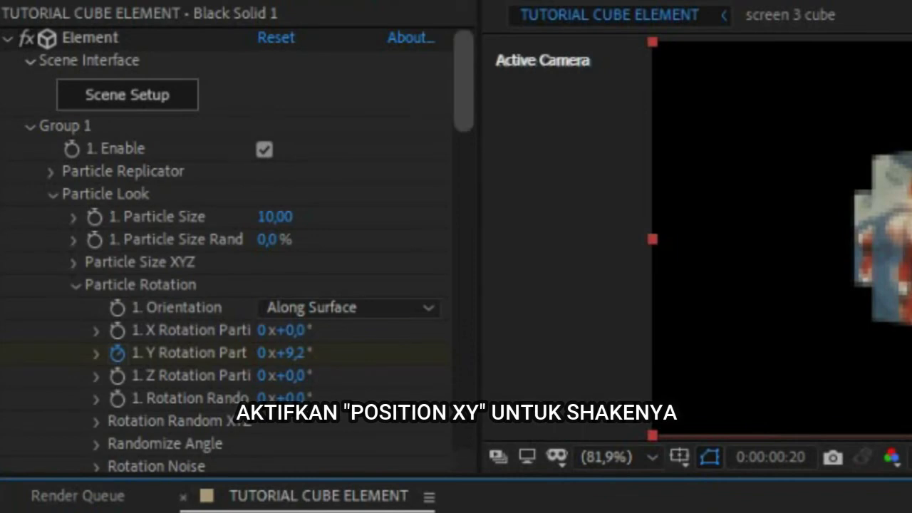
# Enable keyframing for Position XY in Element's Group 1 Particle Replicator at frame 20, and reveal the solid's keyframed properties in the timeline.
pyautogui.moveTo(463, 80)
pyautogui.mouseDown()
pyautogui.moveTo(464, 174)
pyautogui.moveTo(463, 79)
pyautogui.mouseUp()
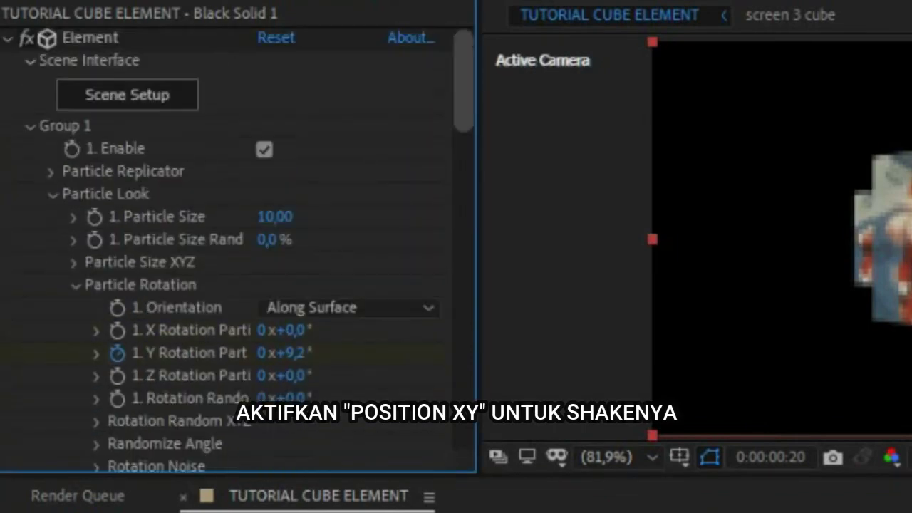
pyautogui.click(50, 172)
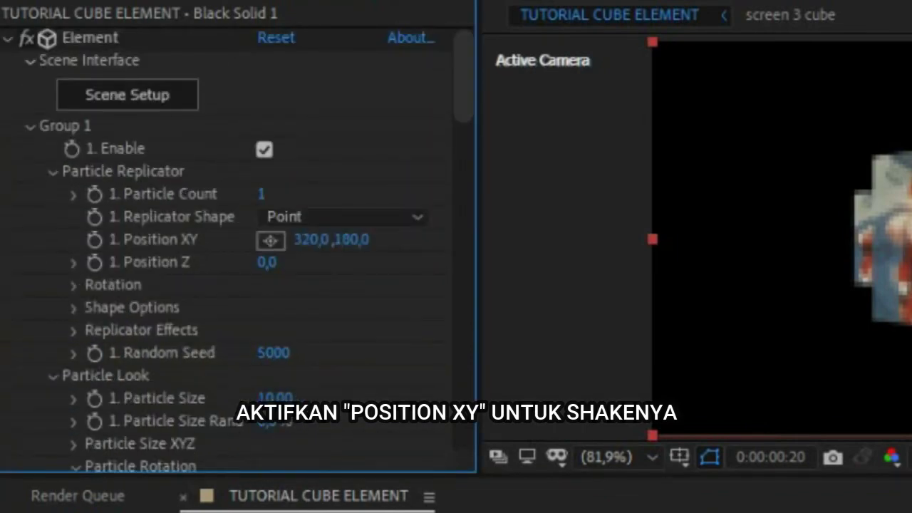
pyautogui.moveTo(463, 93); pyautogui.dragTo(463, 115)
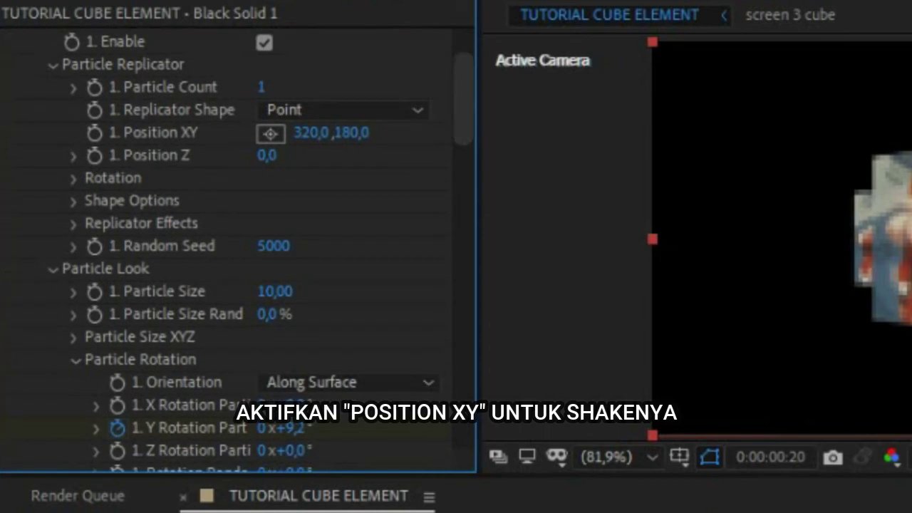
pyautogui.click(95, 132)
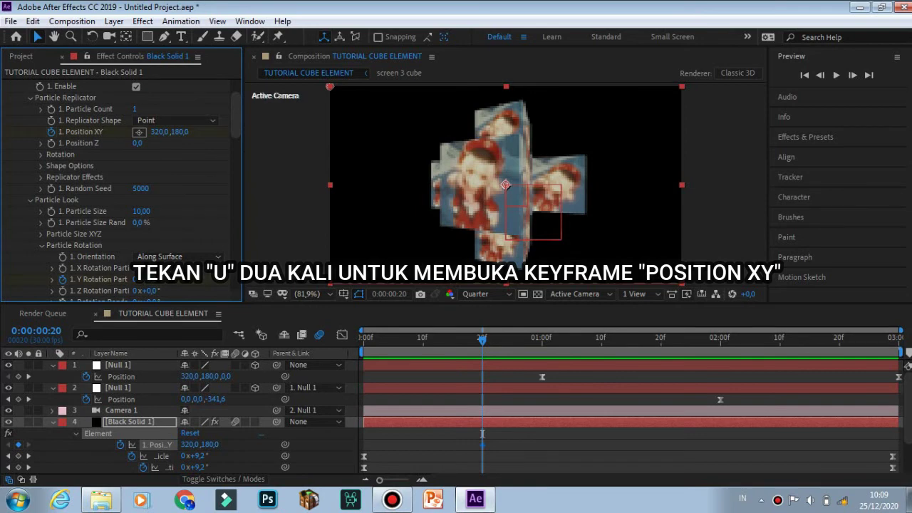
pyautogui.press('u')
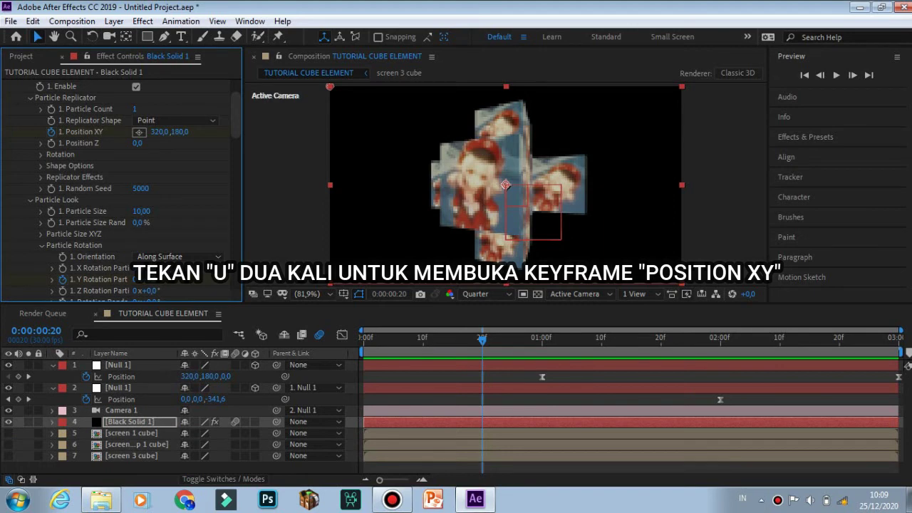
pyautogui.press('u')
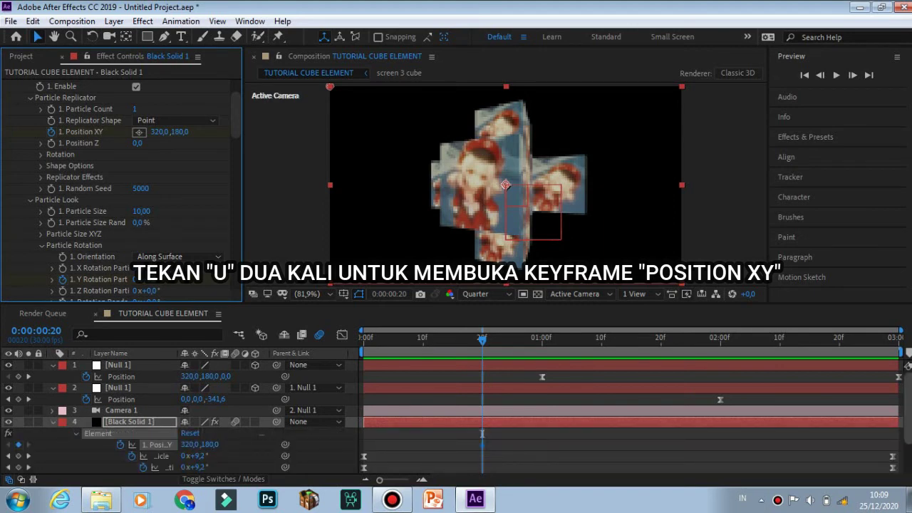
# Move the Position XY keyframe from frame 20 to 0:00:01:00.
pyautogui.scroll(-2, 907, 365)
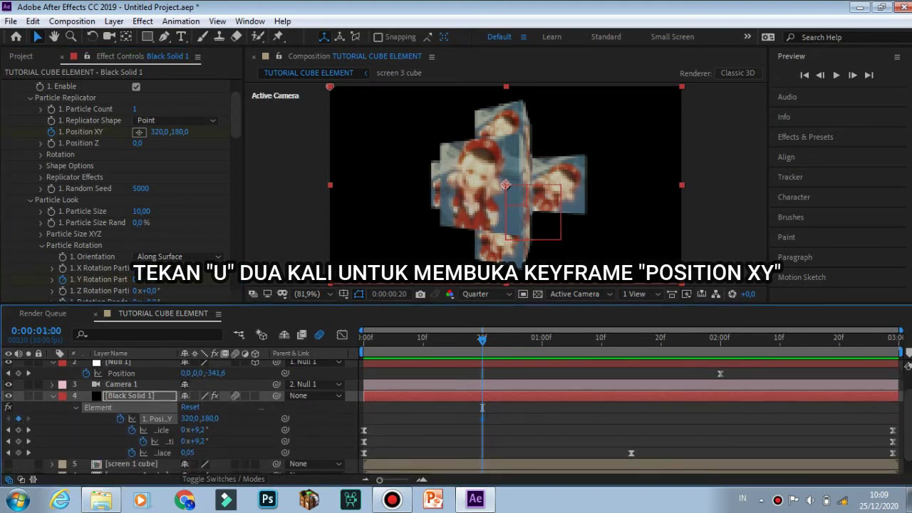
pyautogui.moveTo(482, 408); pyautogui.dragTo(541, 407)
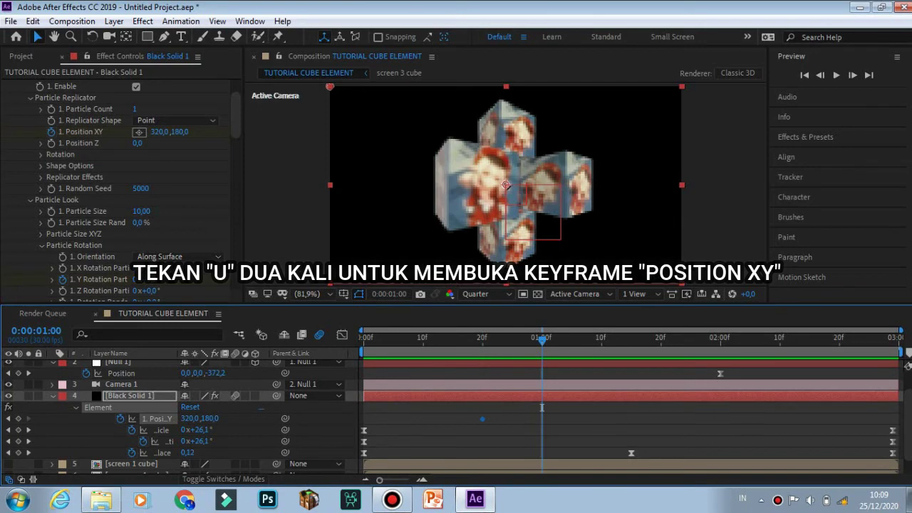
pyautogui.moveTo(482, 419); pyautogui.dragTo(554, 419)
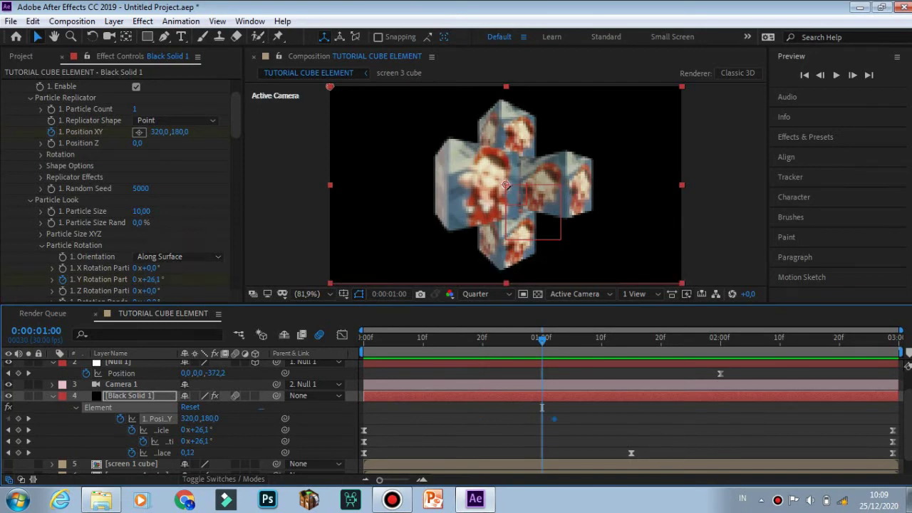
pyautogui.click(570, 421)
pyautogui.hotkey('ctrl', 'z')
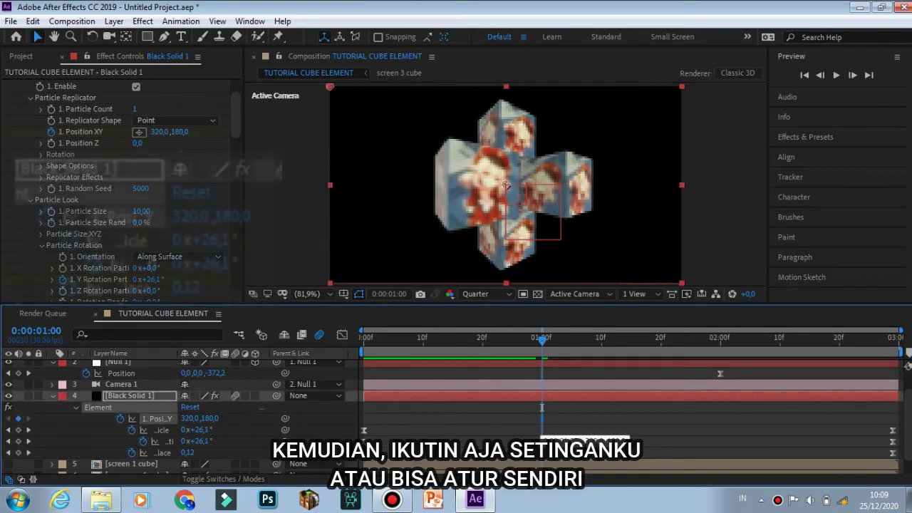
# Copy the Position XY keyframe to 0:00:02:00, and add another at 0:00:01:05 with the value 320, 203.
pyautogui.moveTo(542, 408); pyautogui.dragTo(719, 407)
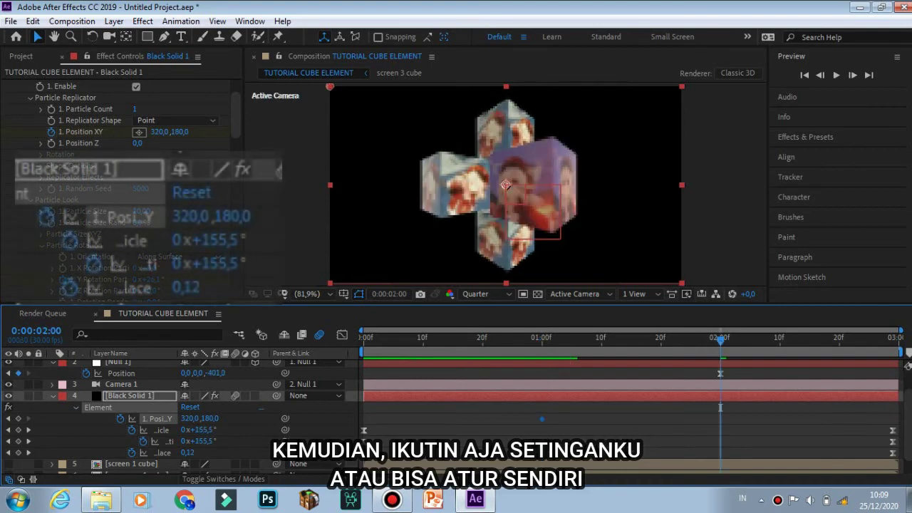
pyautogui.hotkey('ctrl', 'v')
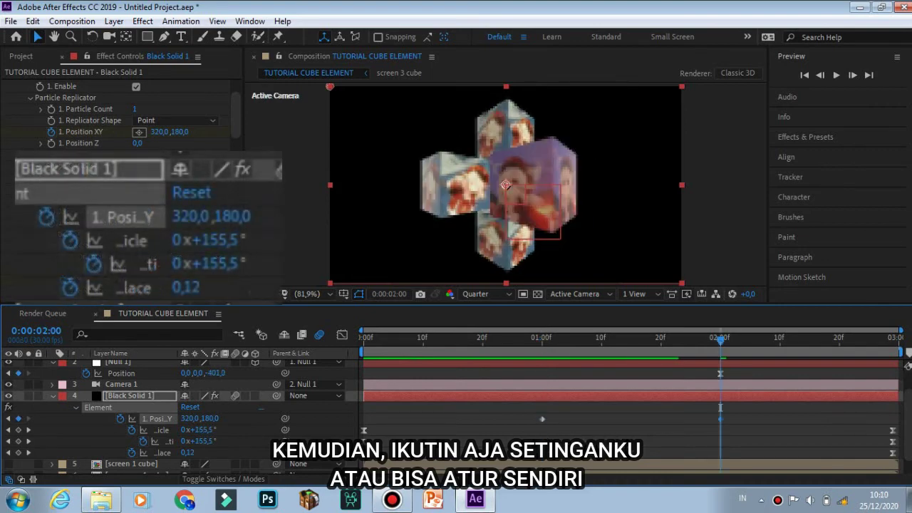
pyautogui.click(719, 407)
pyautogui.moveTo(720, 340); pyautogui.dragTo(571, 340)
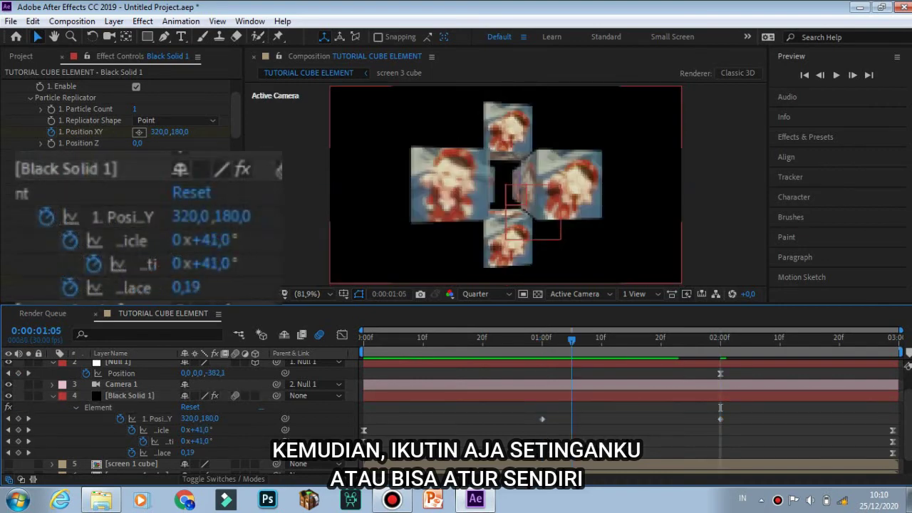
pyautogui.click(571, 407)
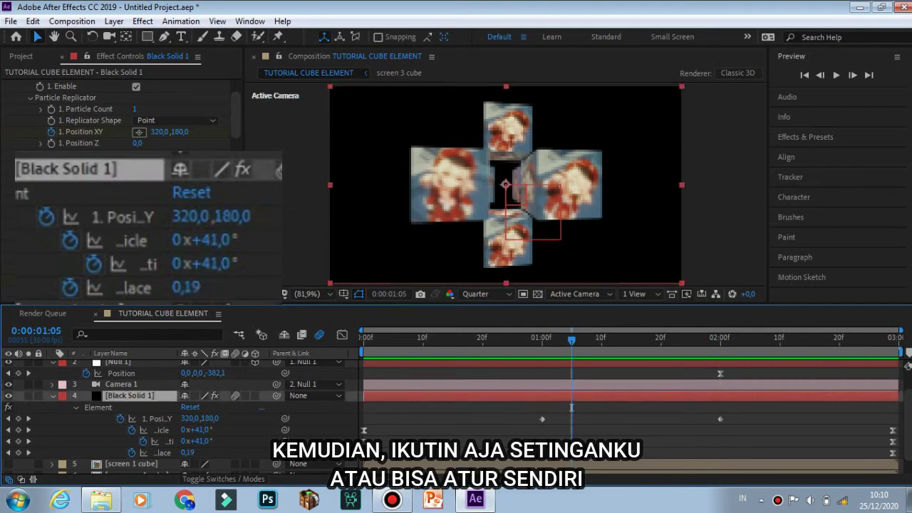
pyautogui.moveTo(209, 419); pyautogui.dragTo(223, 418)
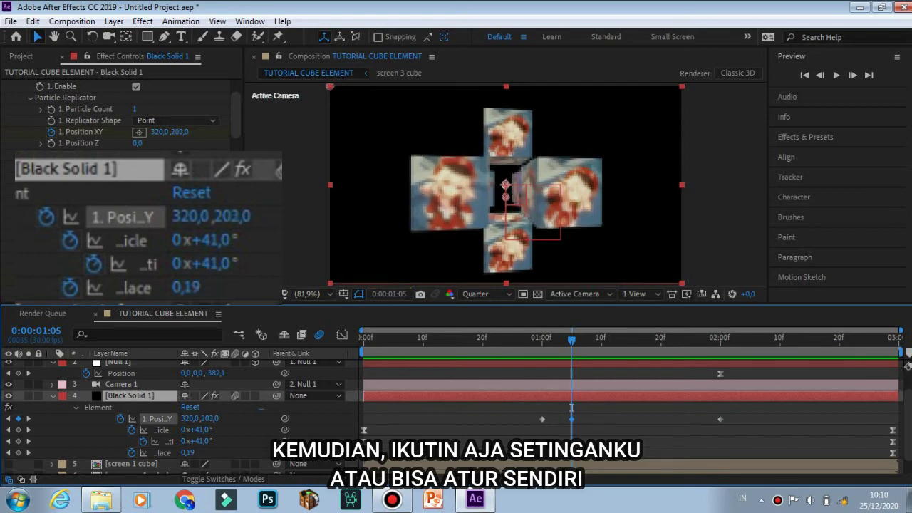
# Add Position XY keyframes of 320, 147.6 at 0:00:01:10 and 320, 220.7 at 0:00:01:15.
pyautogui.moveTo(572, 407); pyautogui.dragTo(601, 407)
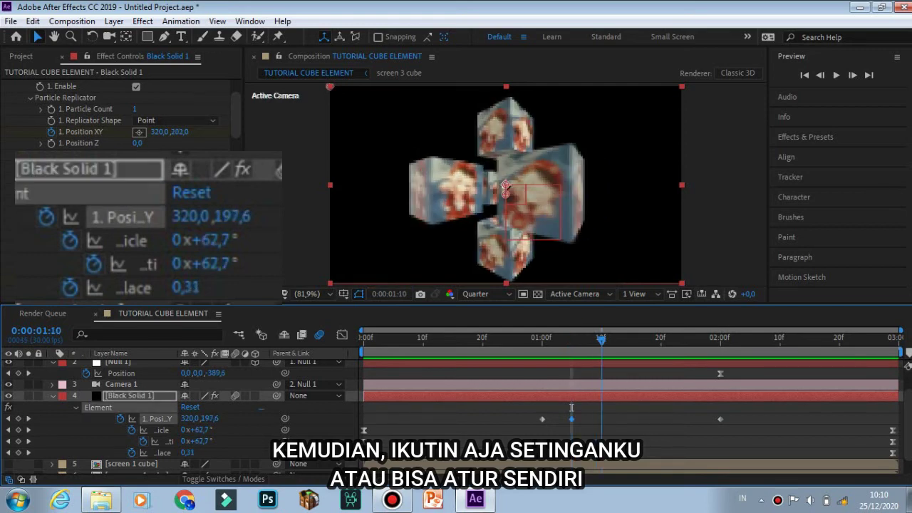
pyautogui.moveTo(212, 419); pyautogui.dragTo(178, 418)
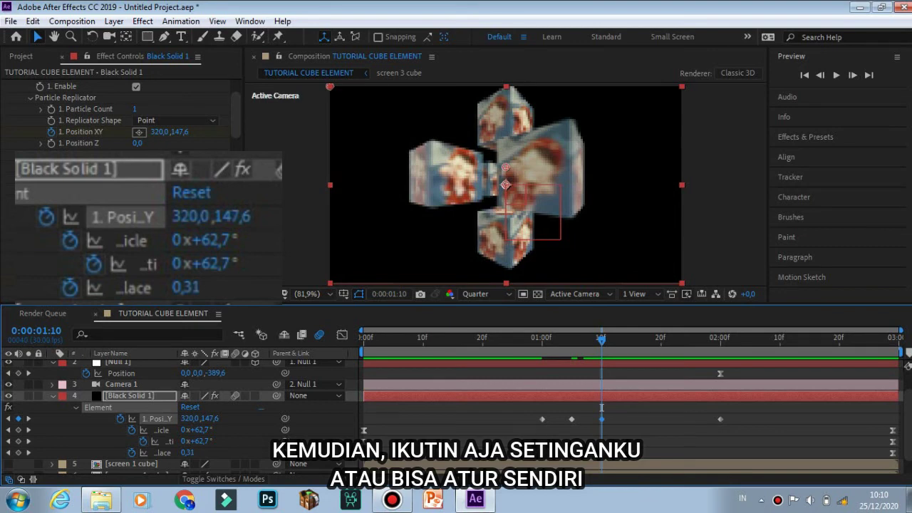
pyautogui.click(630, 338)
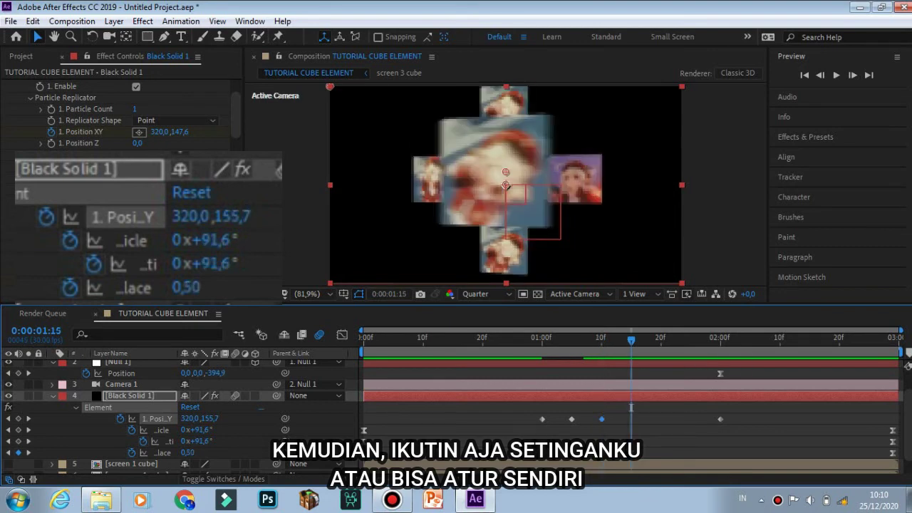
pyautogui.moveTo(187, 418); pyautogui.dragTo(226, 418)
# Add Position XY keyframes of 320, 135.8 at 0:00:01:20 and 320, 200.3 at 0:00:01:26.
pyautogui.click(661, 338)
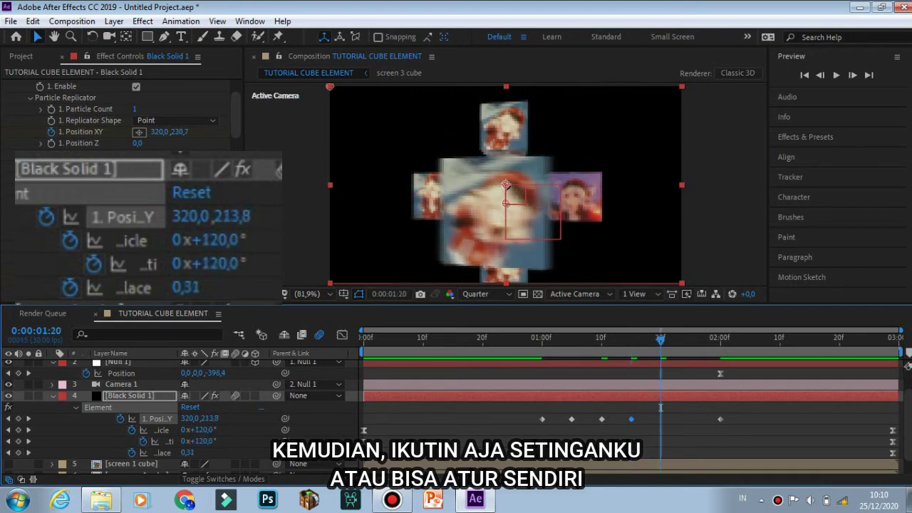
pyautogui.moveTo(211, 418); pyautogui.dragTo(171, 419)
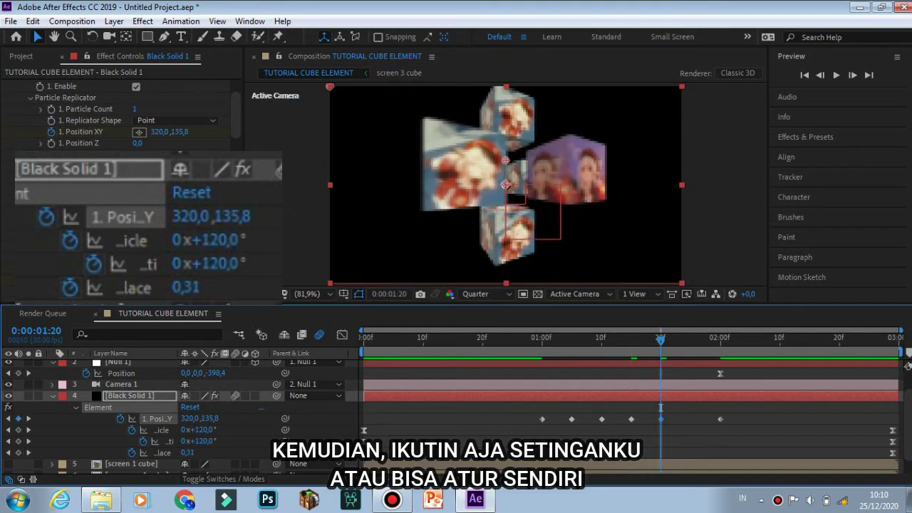
pyautogui.moveTo(661, 407); pyautogui.dragTo(697, 408)
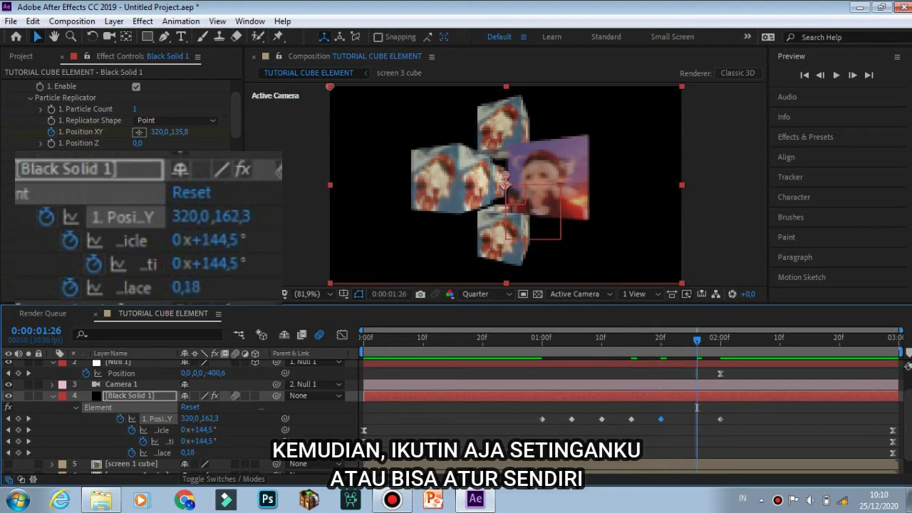
pyautogui.hotkey('ctrl', 'v')
pyautogui.moveTo(209, 419); pyautogui.dragTo(217, 418)
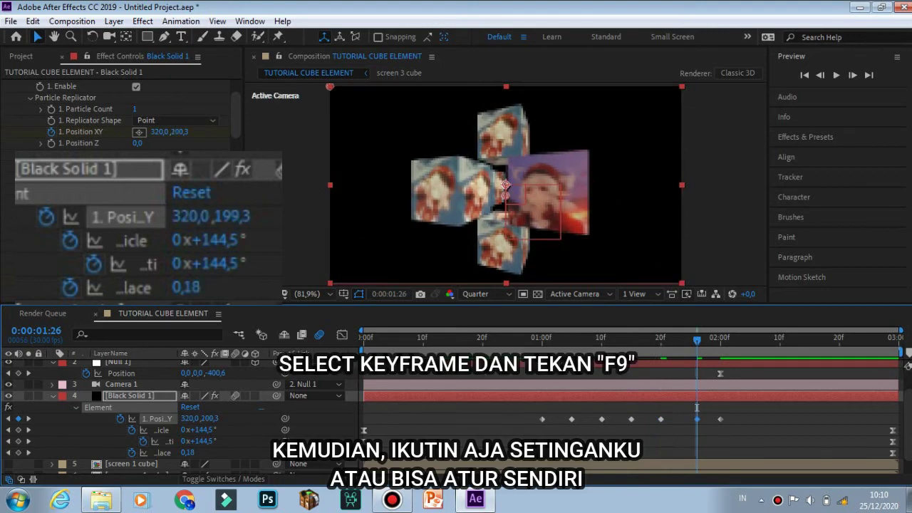
# Apply Easy Ease to all seven Position XY keyframes and preview the animation from the start.
pyautogui.moveTo(509, 414); pyautogui.dragTo(738, 424)
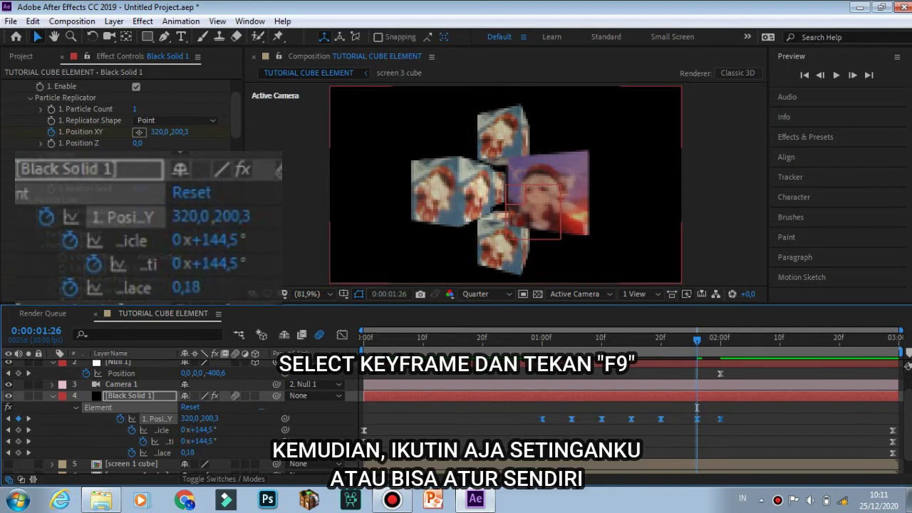
pyautogui.press('F9')
pyautogui.press('Home')
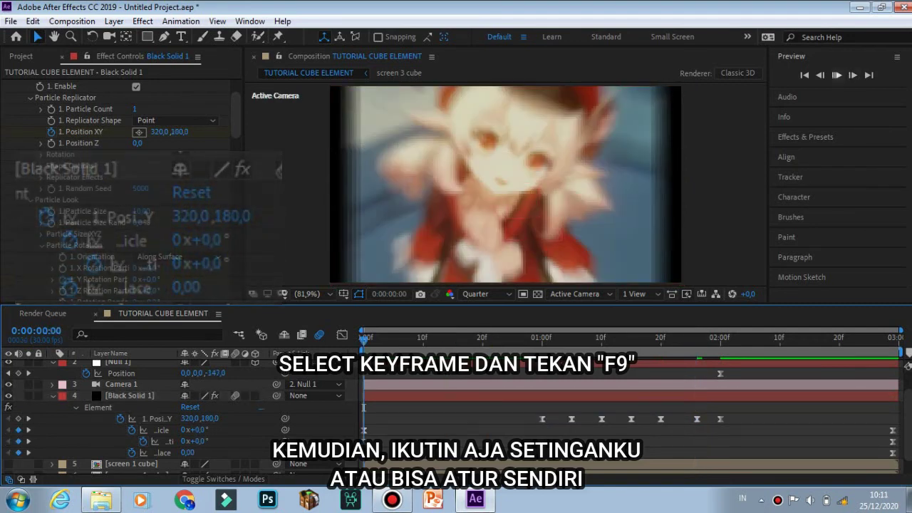
pyautogui.click(837, 75)
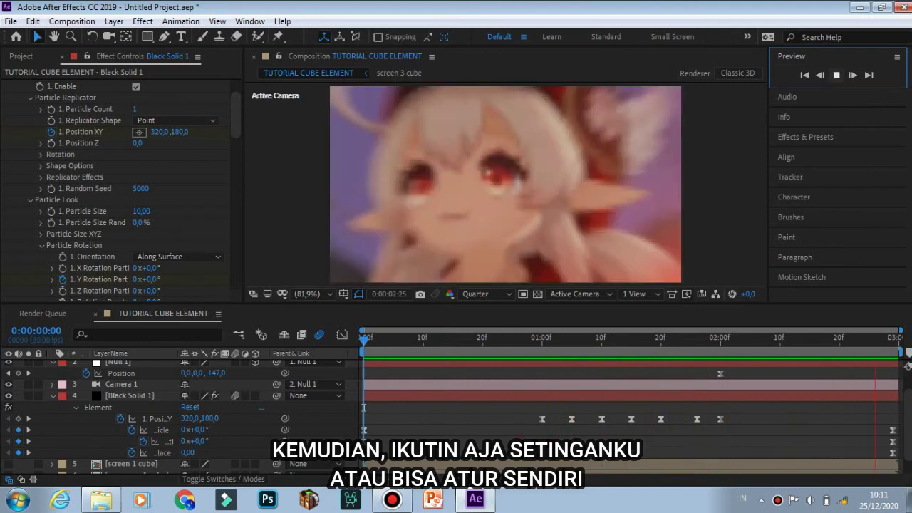
pyautogui.click(837, 75)
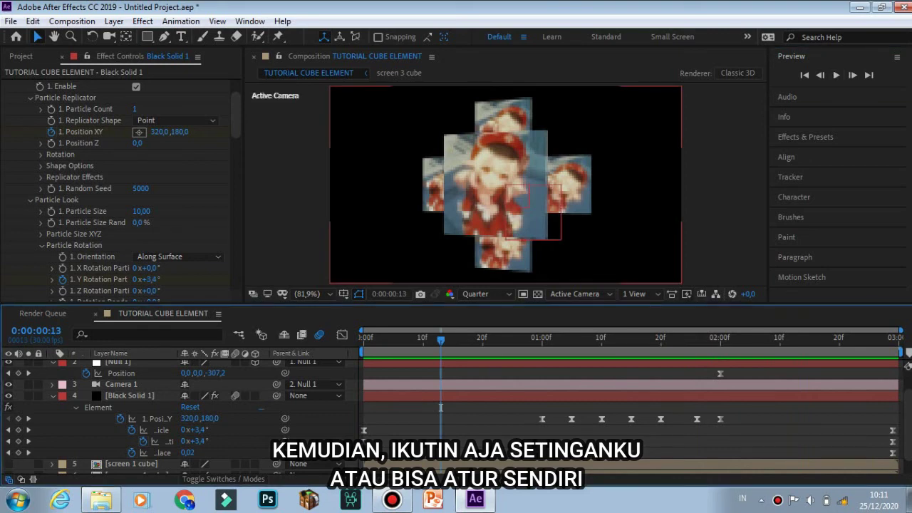
# Retime the Position XY keyframes into an evenly spaced run from about 0:00:01:04 to 0:00:01:26, and preview the shake.
pyautogui.moveTo(524, 409); pyautogui.dragTo(566, 419)
pyautogui.click(614, 431)
pyautogui.click(586, 431)
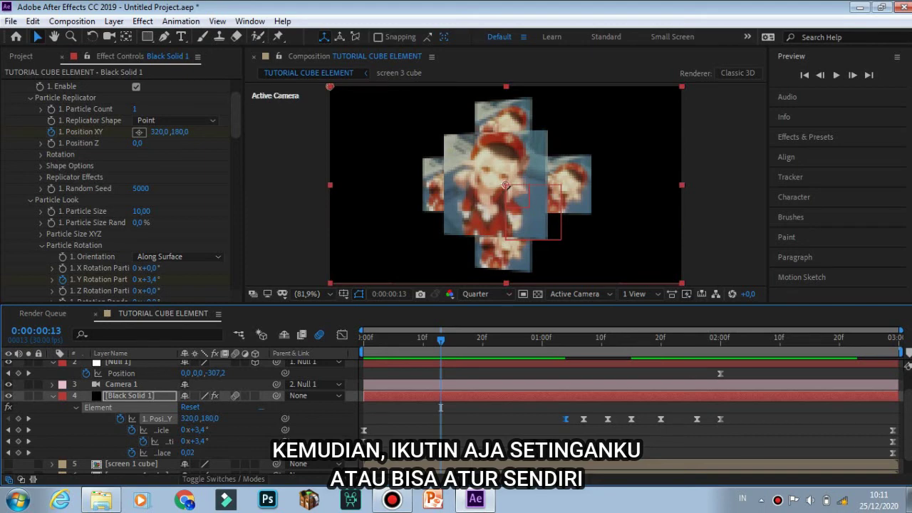
pyautogui.moveTo(646, 412); pyautogui.dragTo(697, 419)
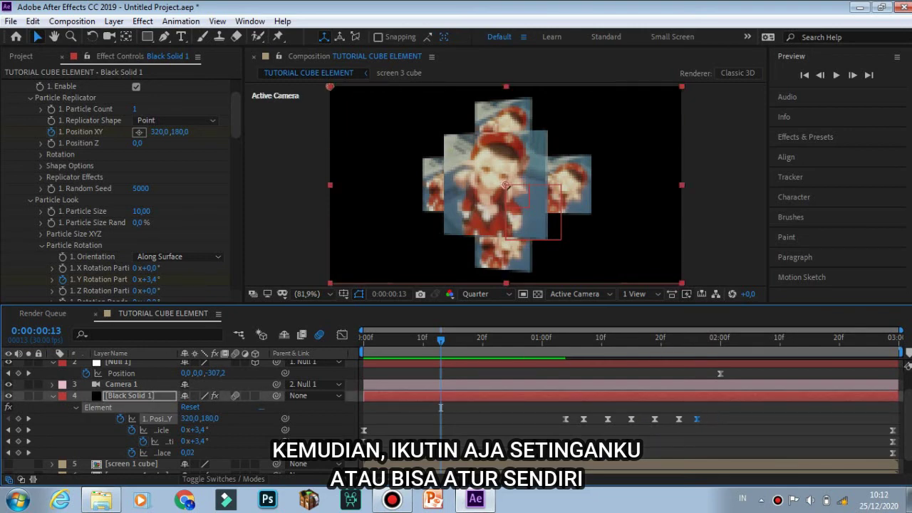
pyautogui.click(701, 430)
pyautogui.click(836, 75)
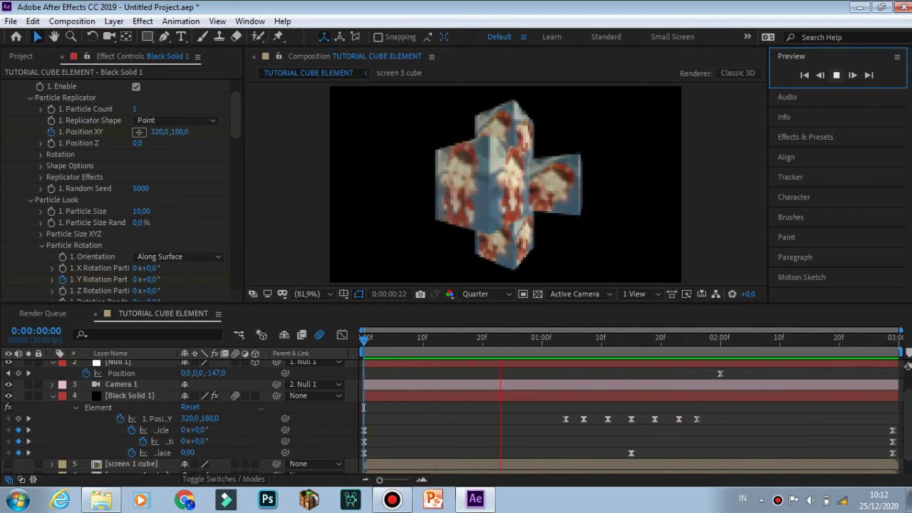
pyautogui.press('space')
pyautogui.press('Home')
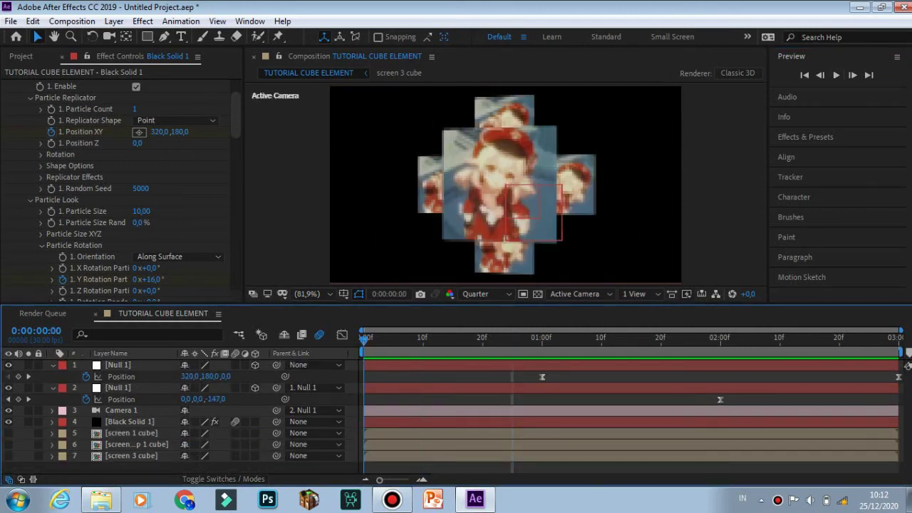
# Duplicate the Black Solid 1 layer and rename the lower copy "shadow".
pyautogui.click(130, 422)
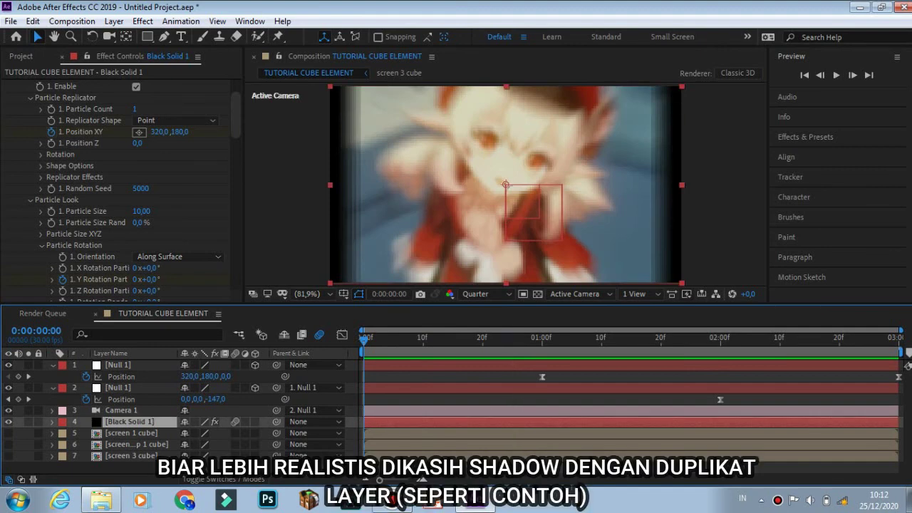
pyautogui.hotkey('ctrl', 'd')
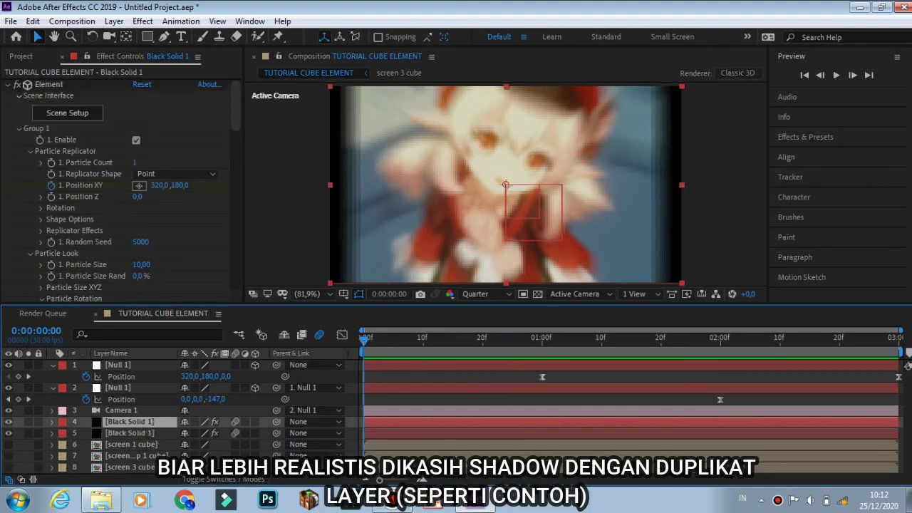
pyautogui.click(130, 433)
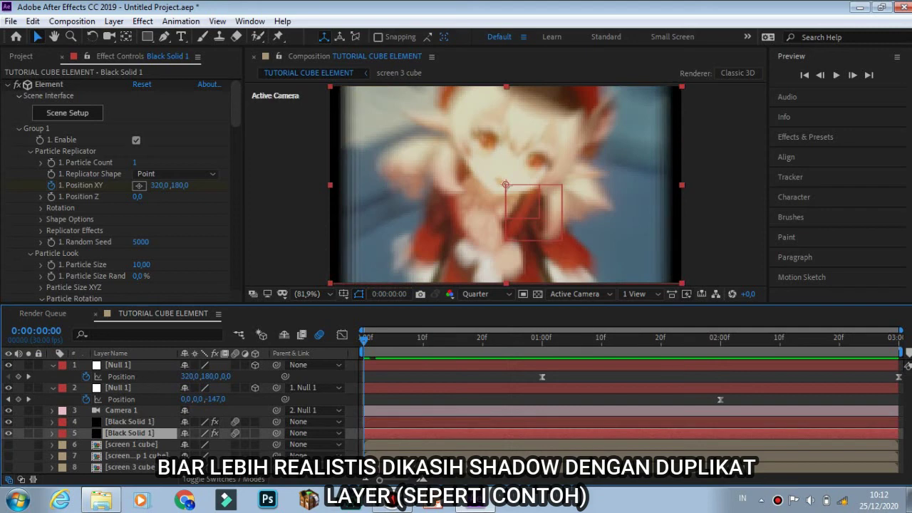
pyautogui.rightClick(129, 433)
pyautogui.click(163, 433)
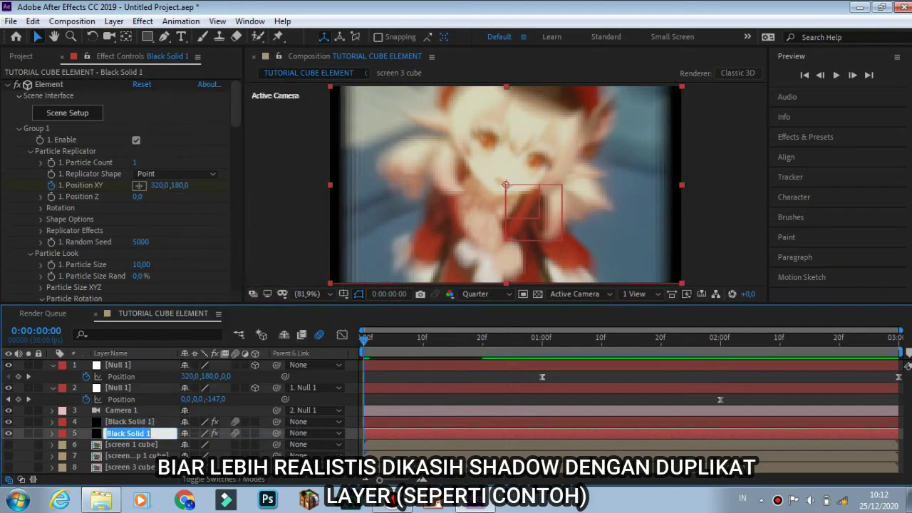
pyautogui.write('shadow')
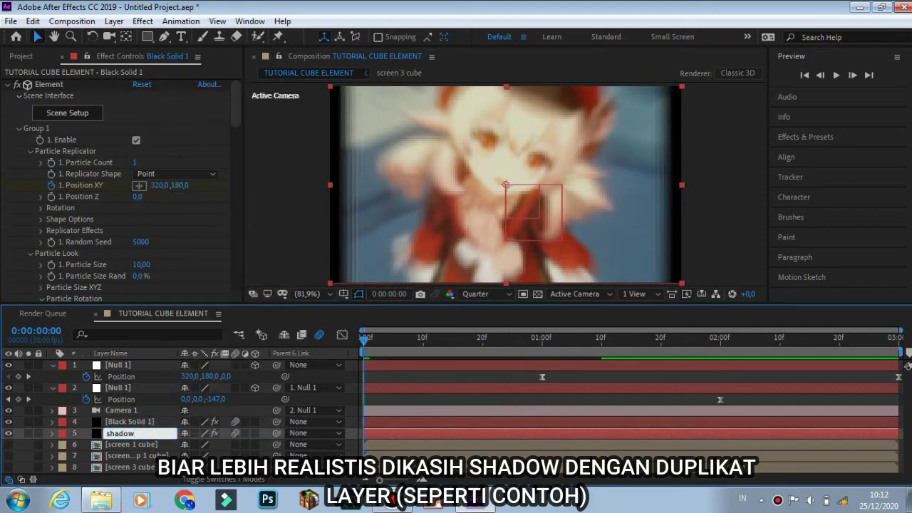
pyautogui.press('Return')
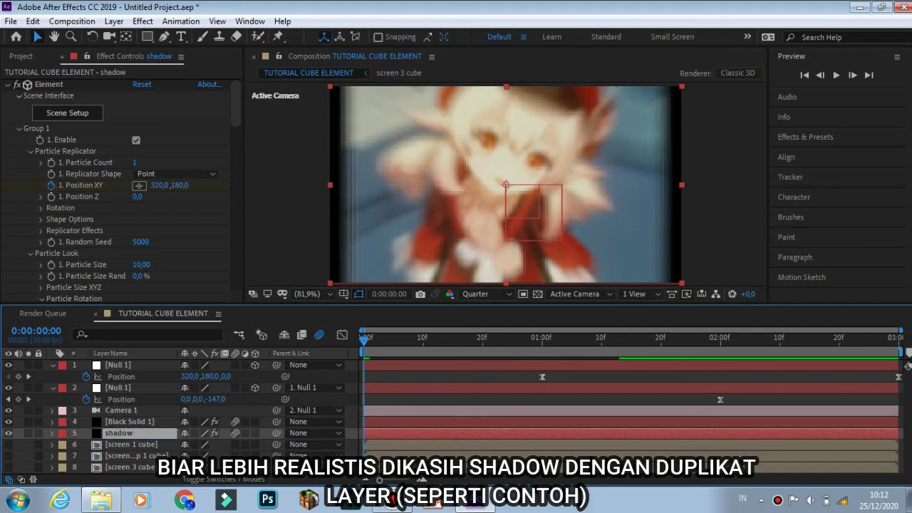
# At 0:00:01:00, find the S_Glow effect with the search term "s_glow" and apply it to the shadow layer.
pyautogui.click(541, 338)
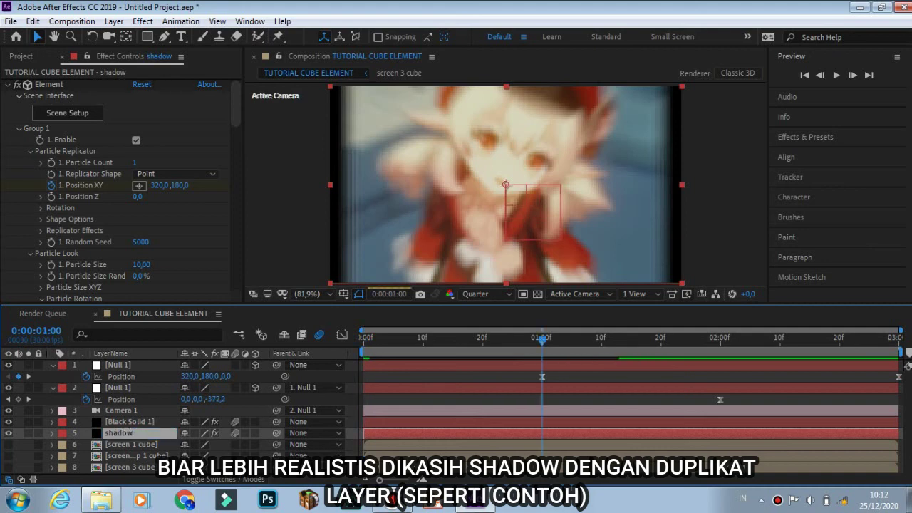
pyautogui.write('eleme')
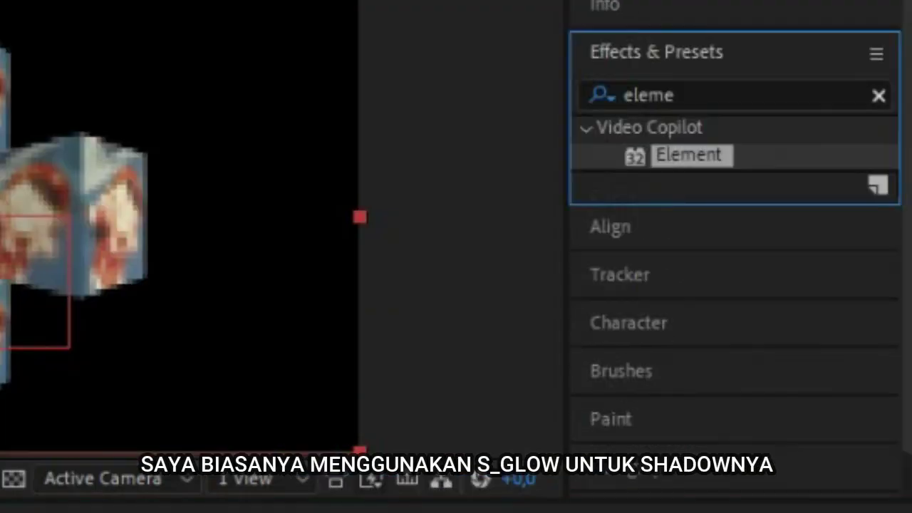
pyautogui.click(879, 96)
pyautogui.click(734, 96)
pyautogui.write('s_glow')
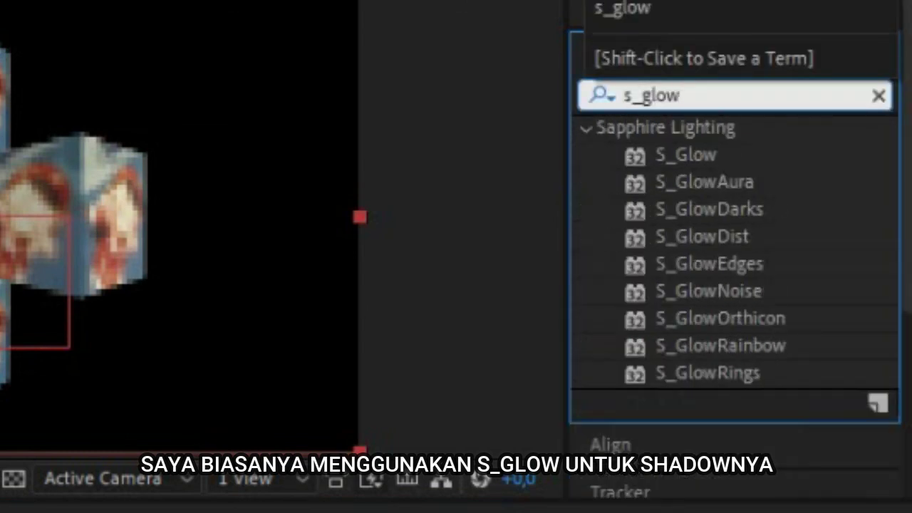
pyautogui.moveTo(686, 155); pyautogui.dragTo(221, 512)
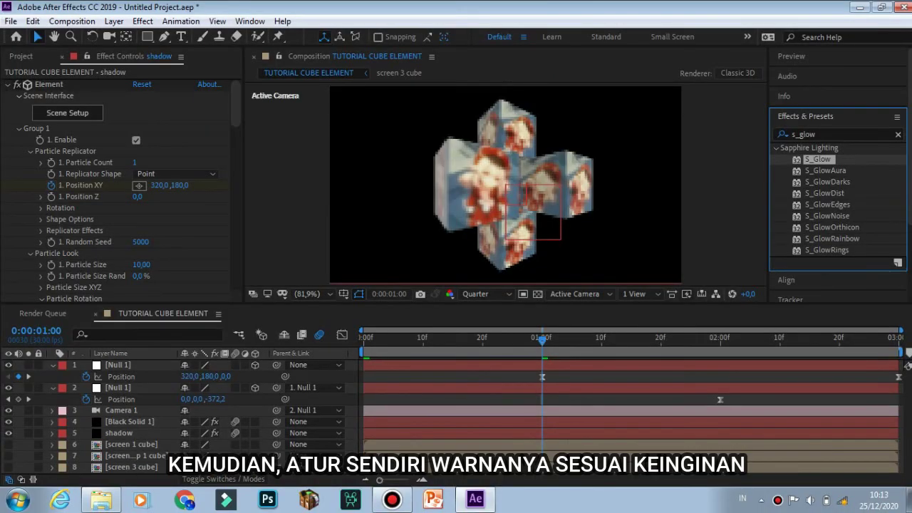
pyautogui.moveTo(818, 159); pyautogui.dragTo(119, 433)
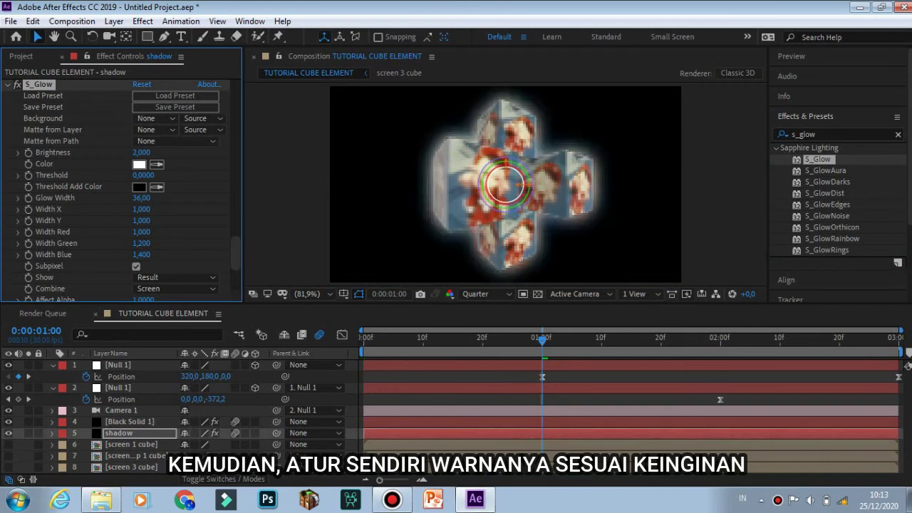
# Set the shadow layer's S_Glow color to red (FF0000) and its brightness to 1.5.
pyautogui.click(139, 164)
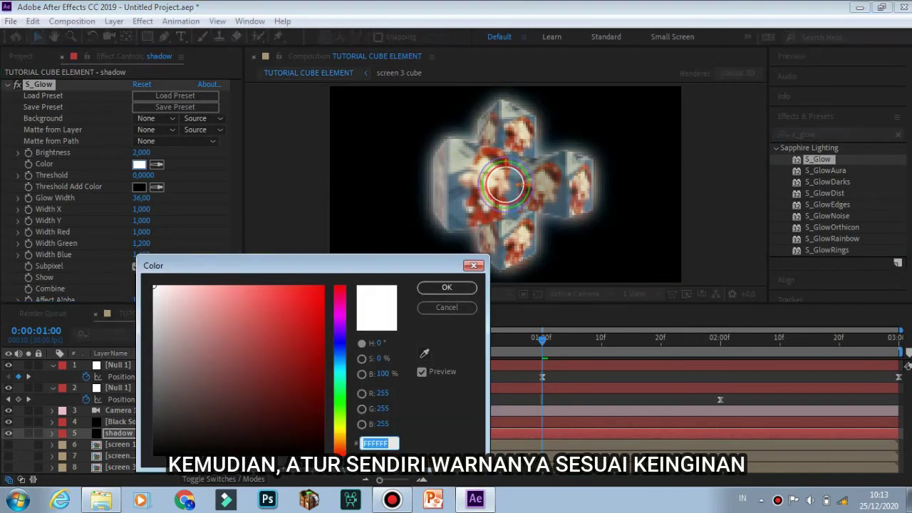
pyautogui.moveTo(317, 288); pyautogui.dragTo(324, 286)
pyautogui.press('Return')
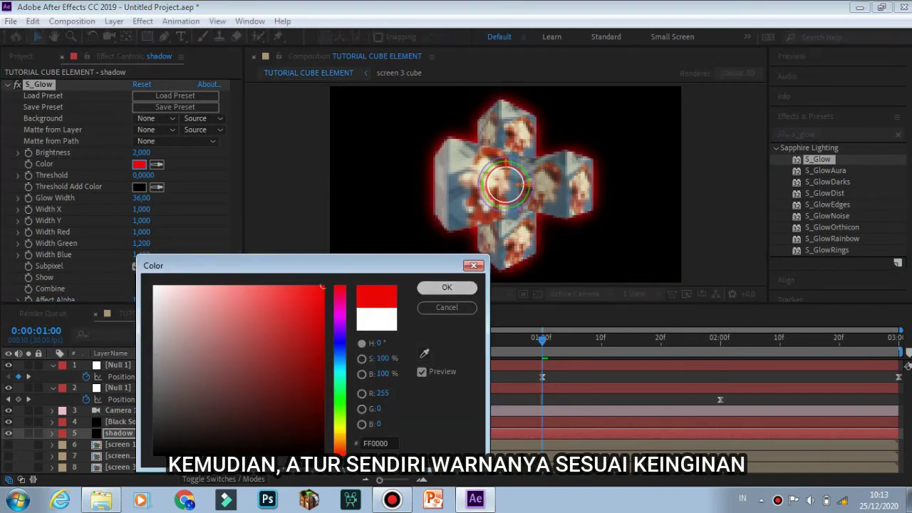
pyautogui.click(141, 153)
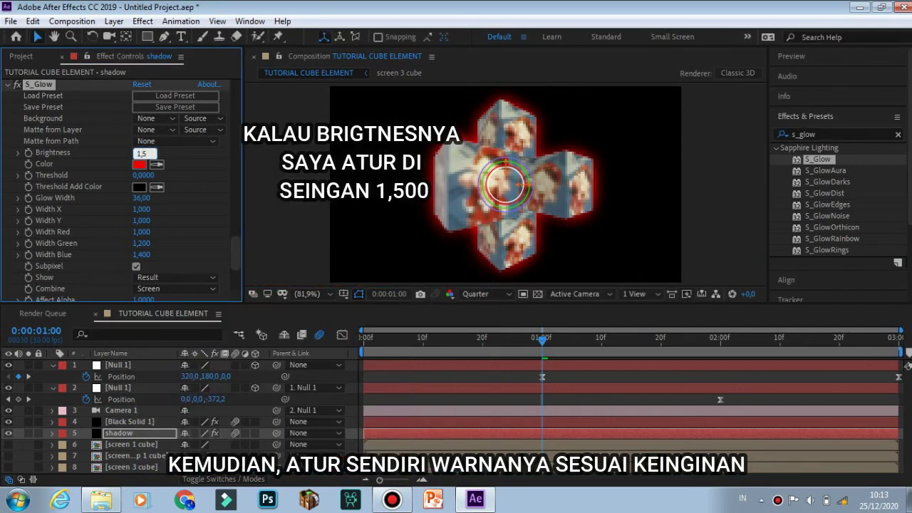
pyautogui.press('Return')
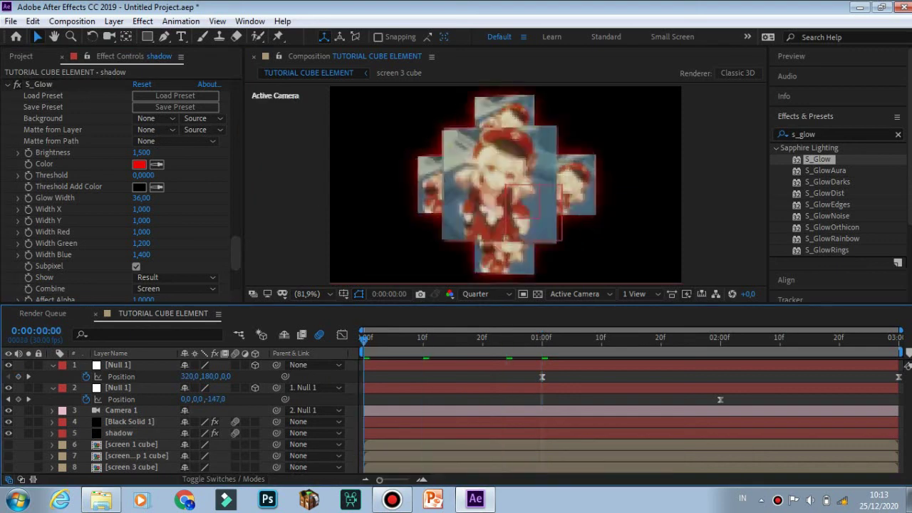
# Preview the finished cube animation with its red glow from the start, with the composition view magnified to 100%.
pyautogui.click(791, 55)
pyautogui.click(836, 75)
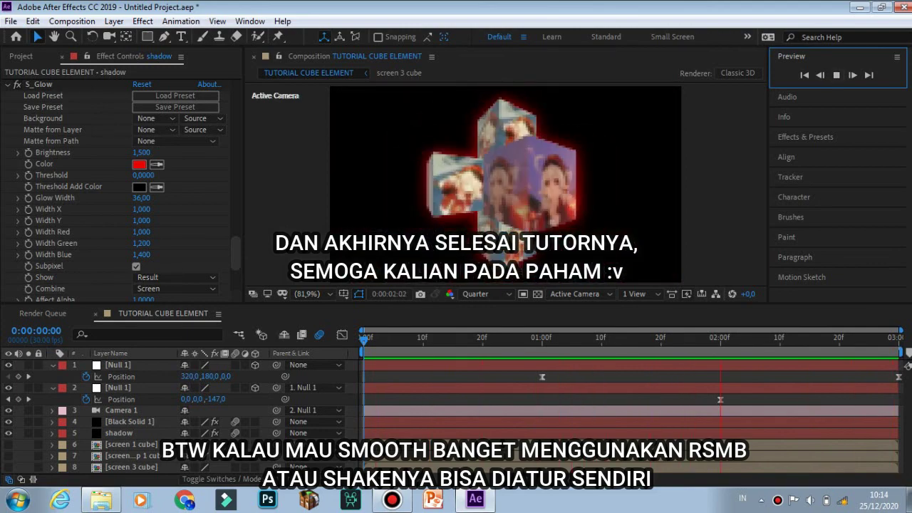
pyautogui.scroll(1, 505, 185)
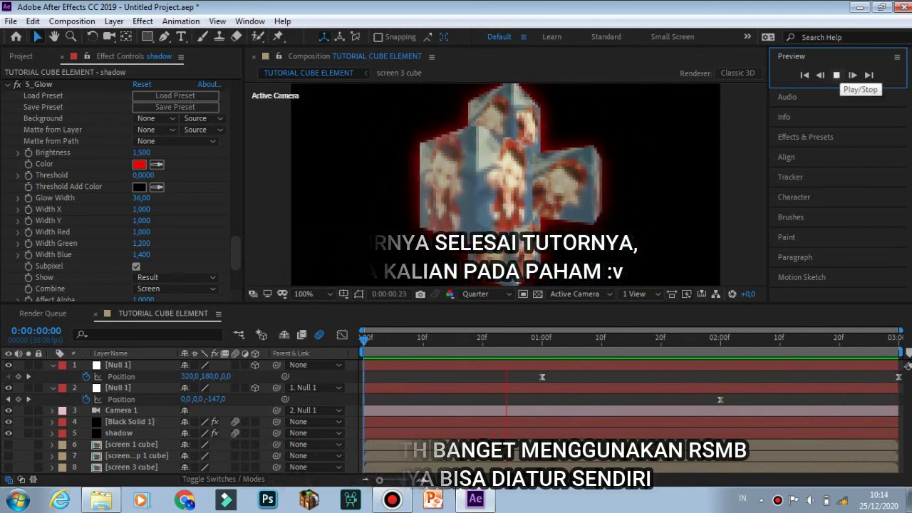